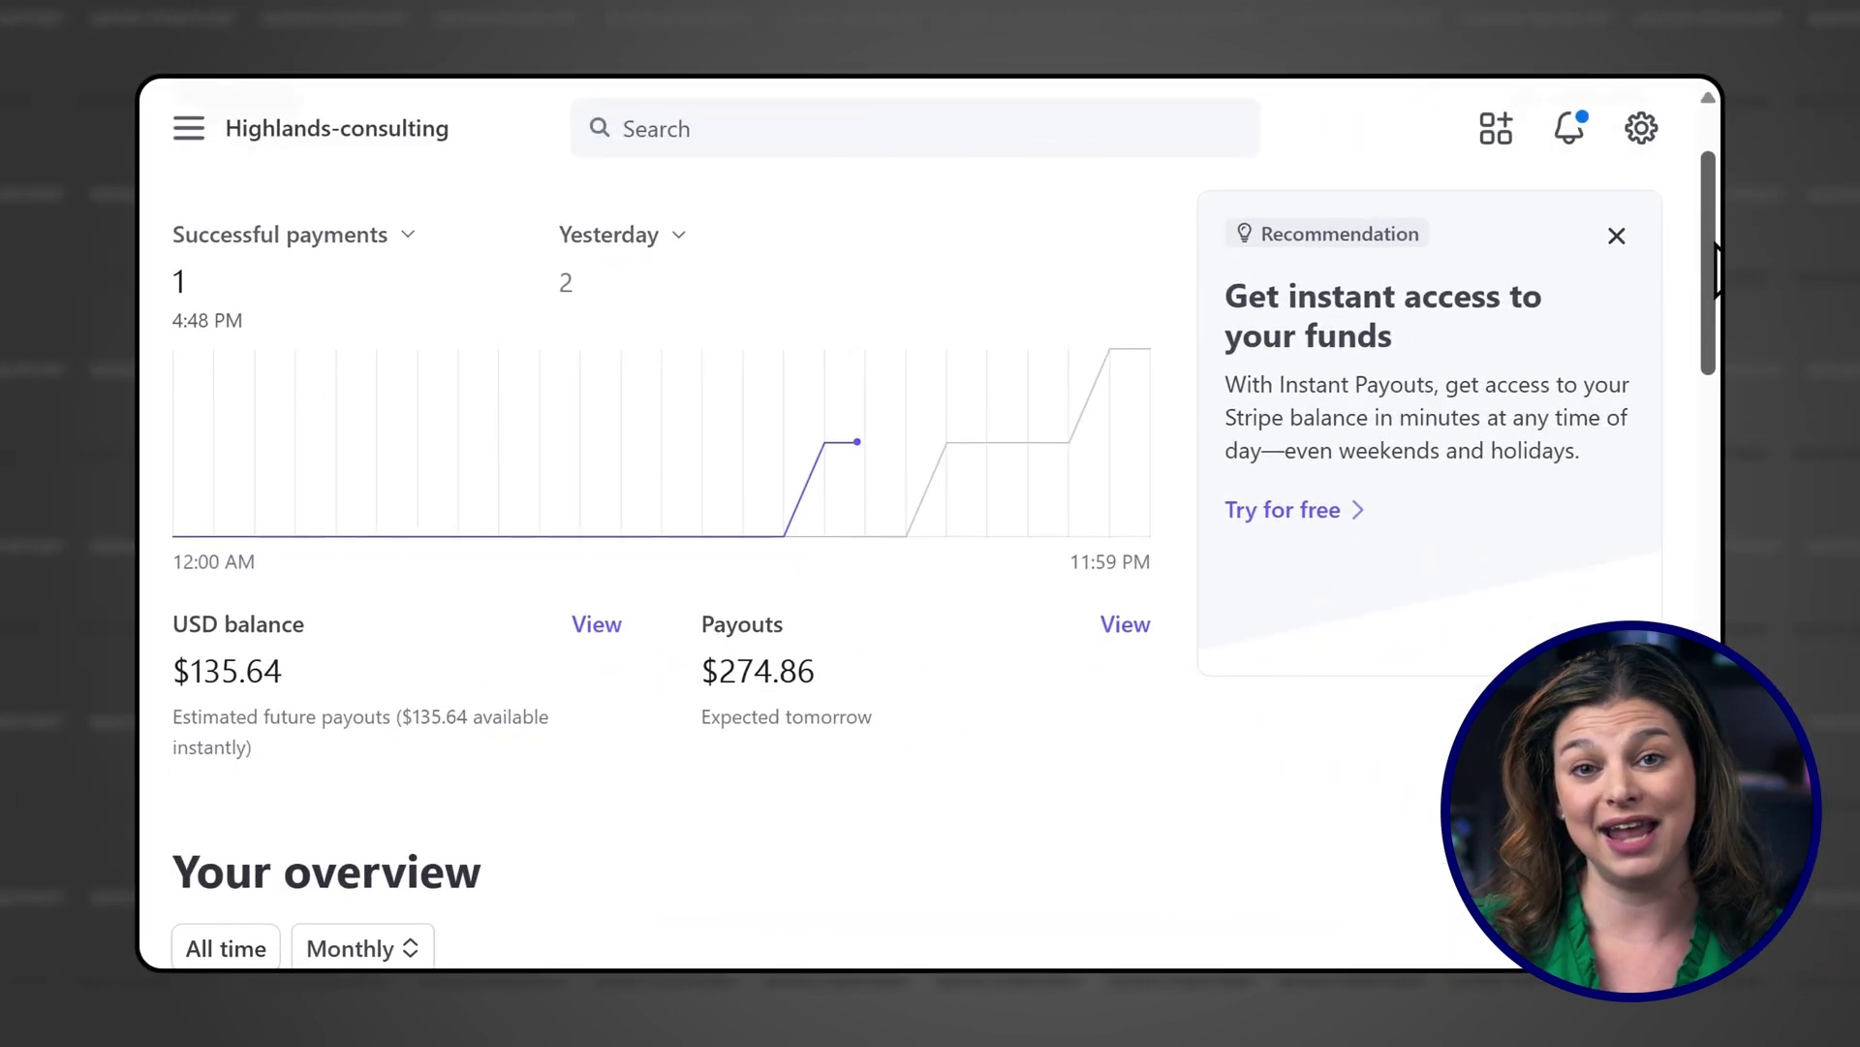
pyautogui.moveTo(1715, 244); pyautogui.dragTo(1717, 350)
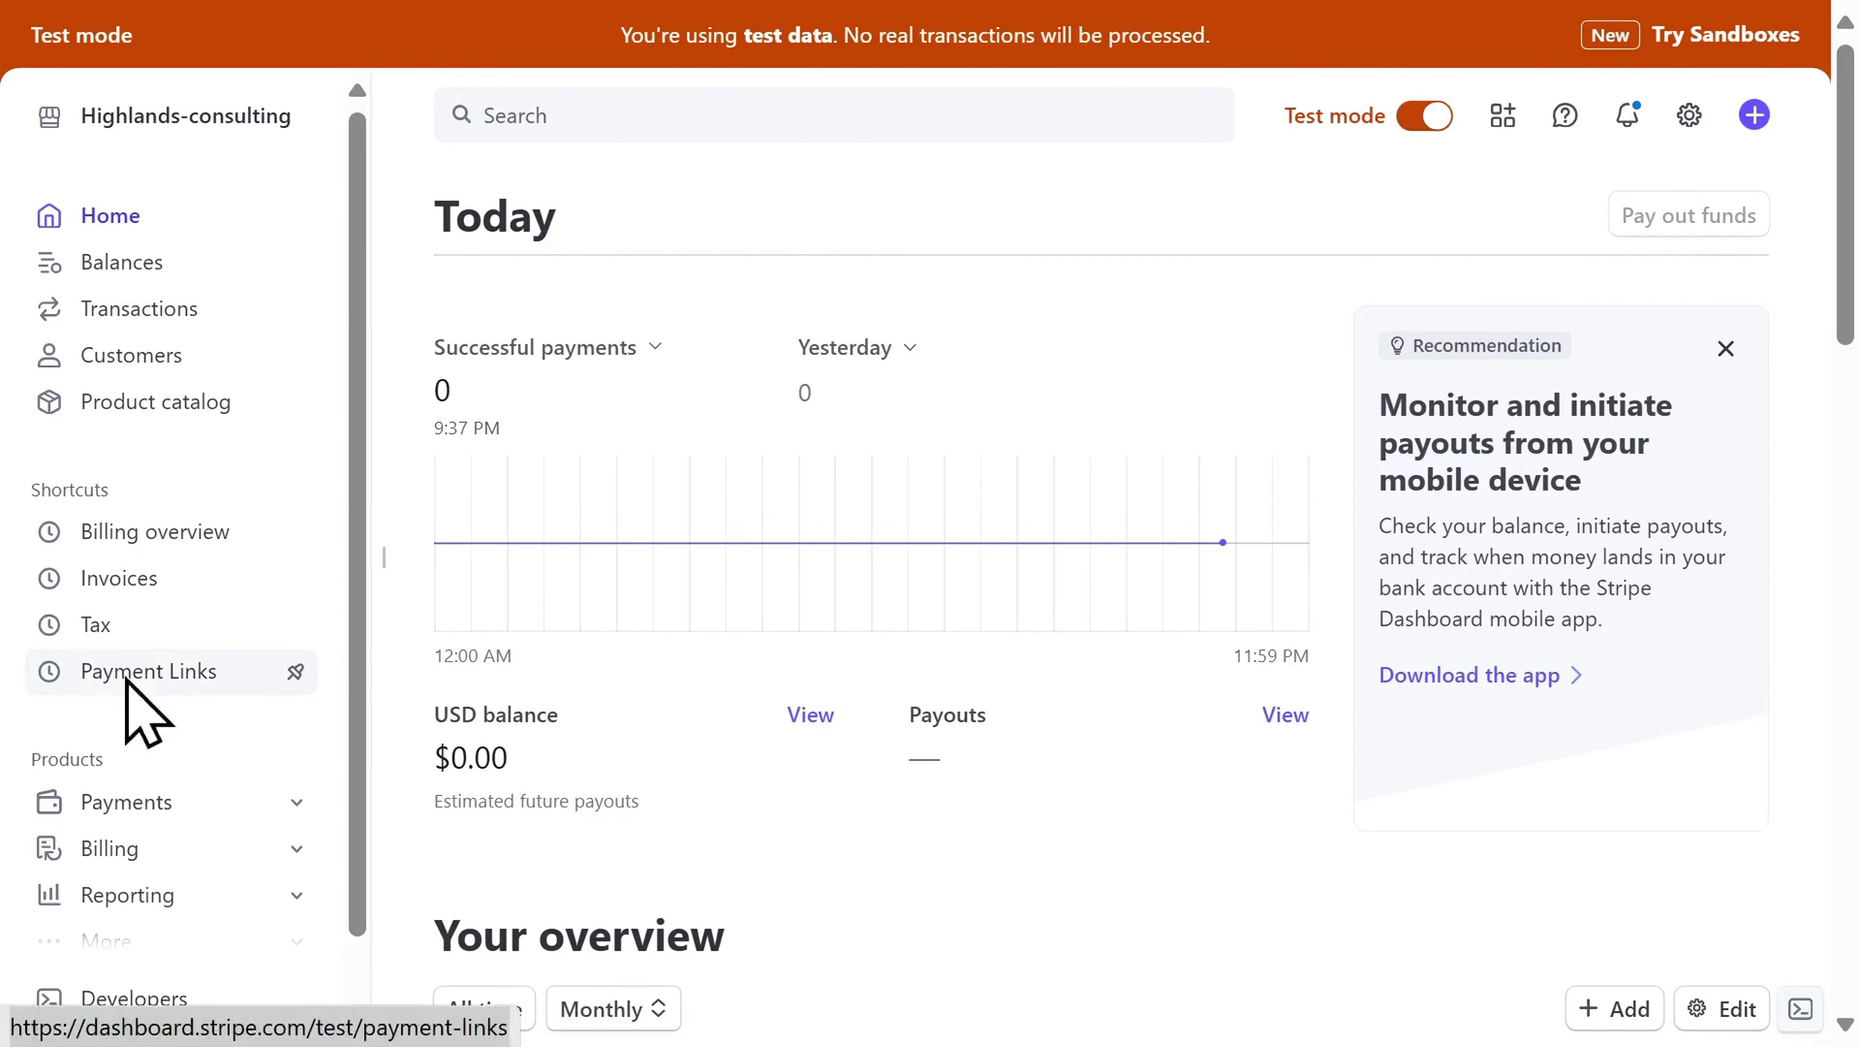
# - Start a new payment link and add "Lilac Candle - Spring Collection" as a new product
pyautogui.click(124, 681)
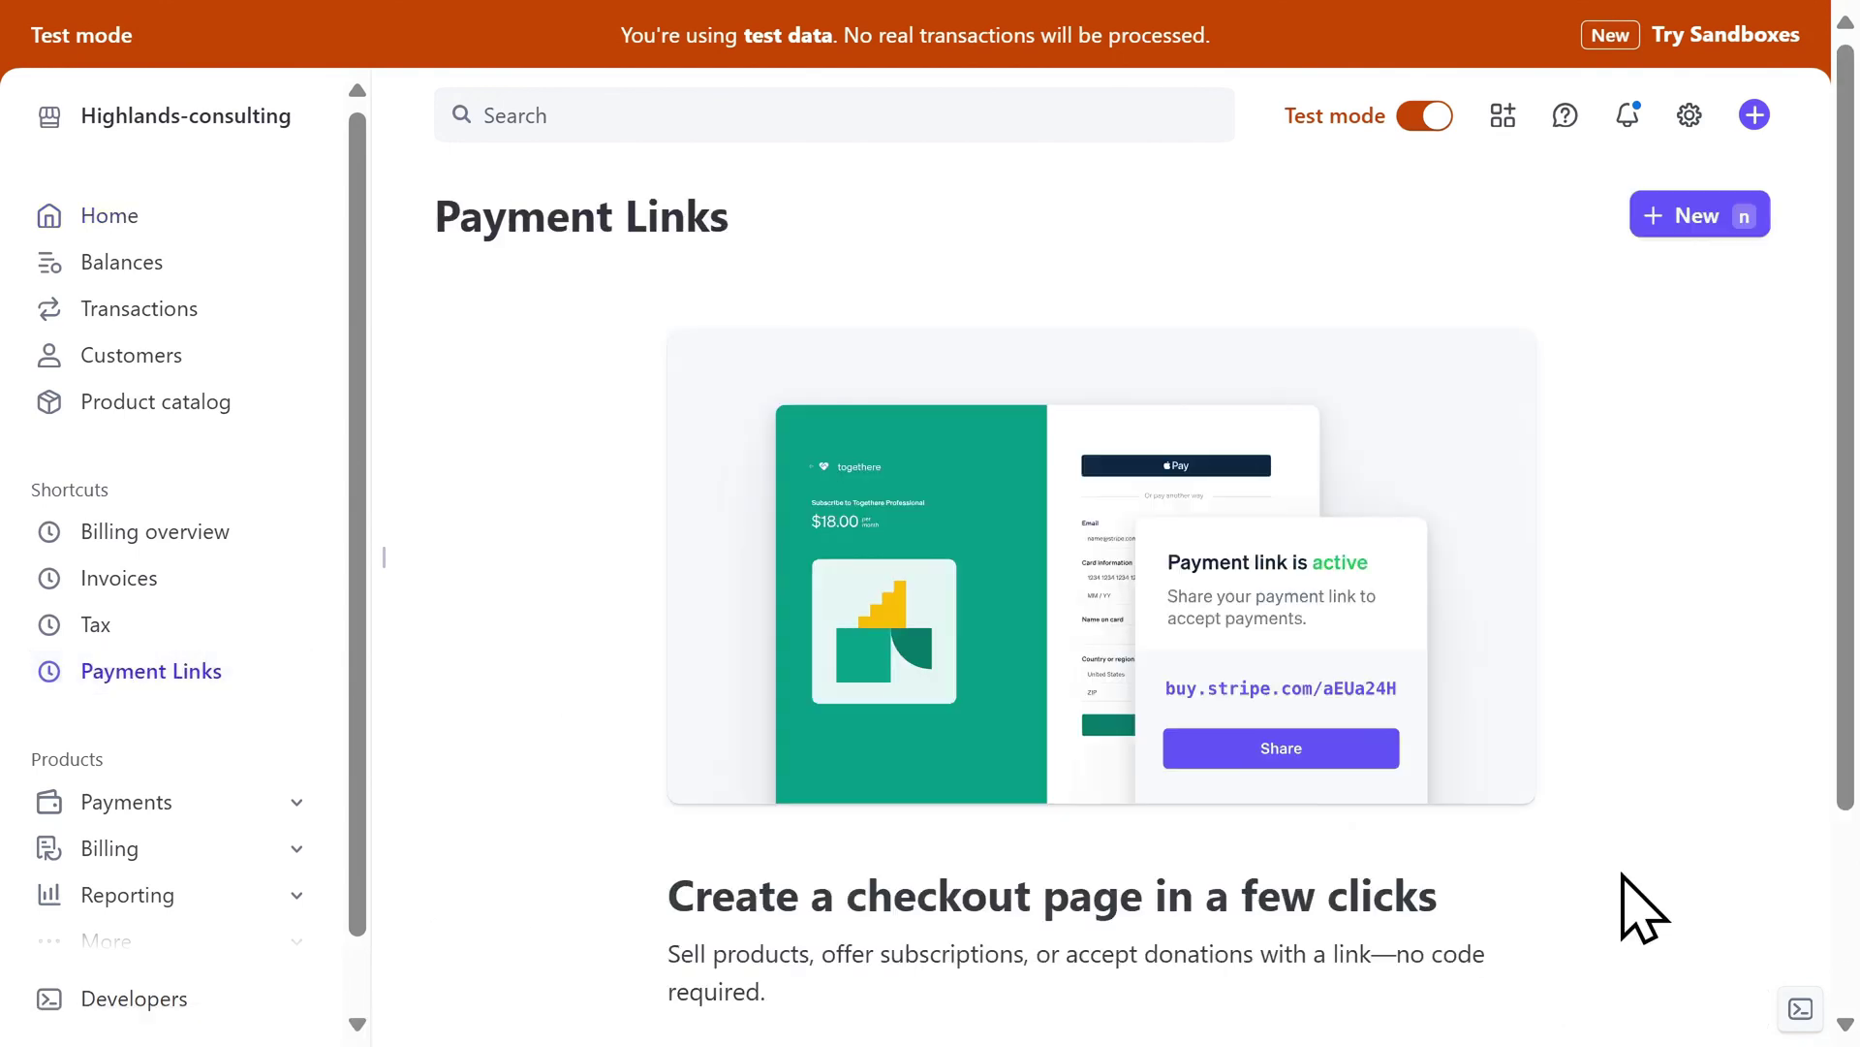
pyautogui.scroll(-2, 1640, 906)
pyautogui.click(1199, 922)
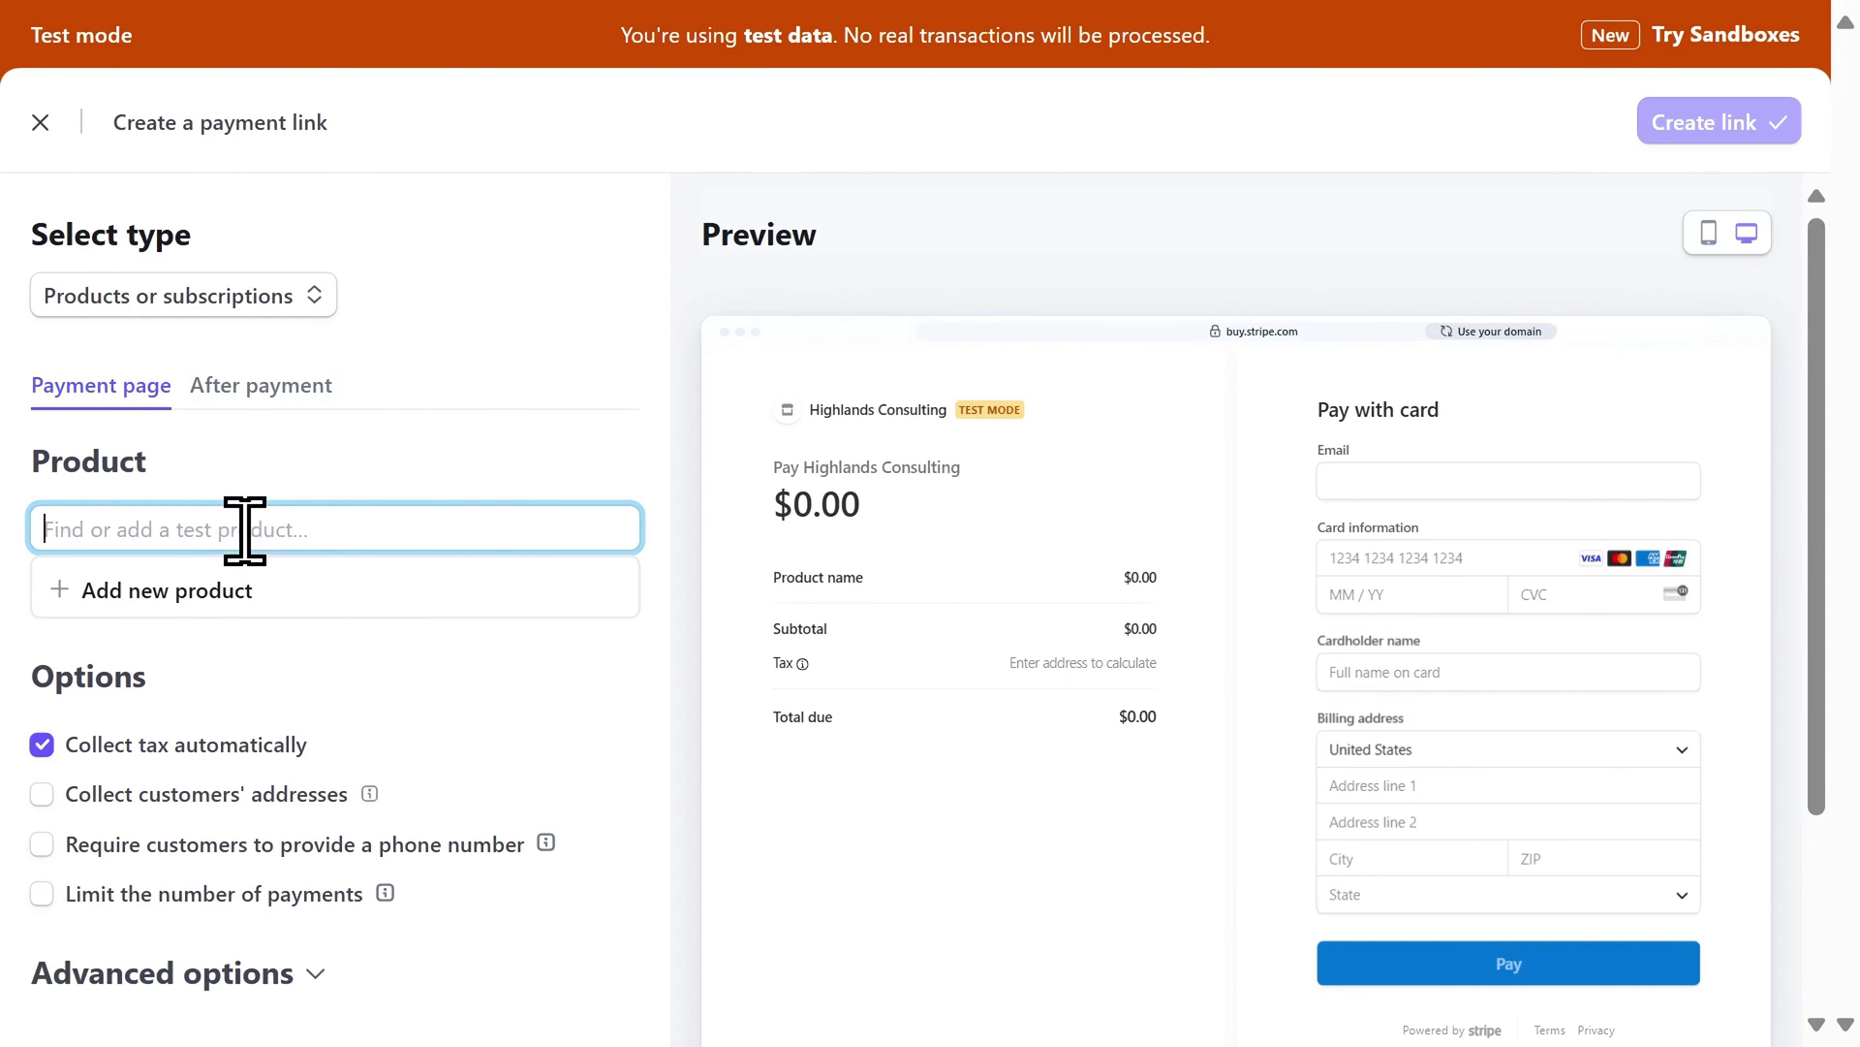
pyautogui.write('Lilac Candle - Spring Collection')
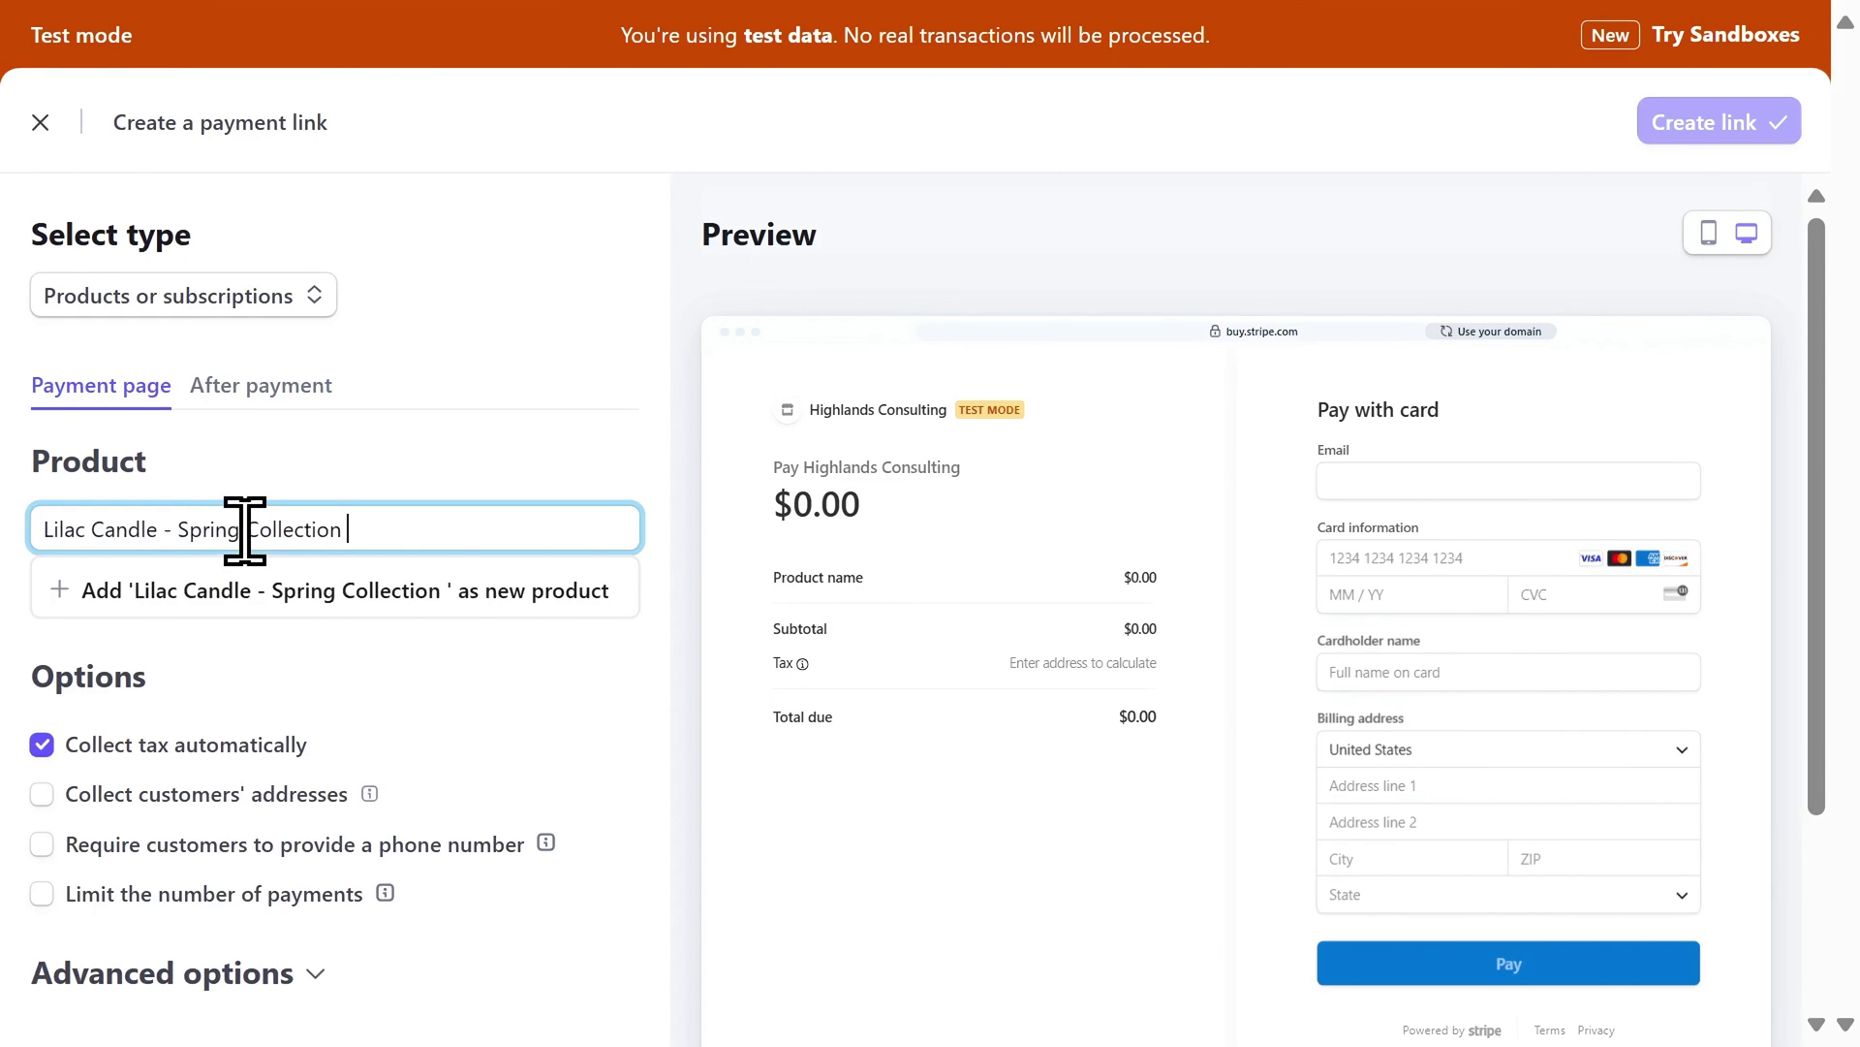
pyautogui.click(243, 608)
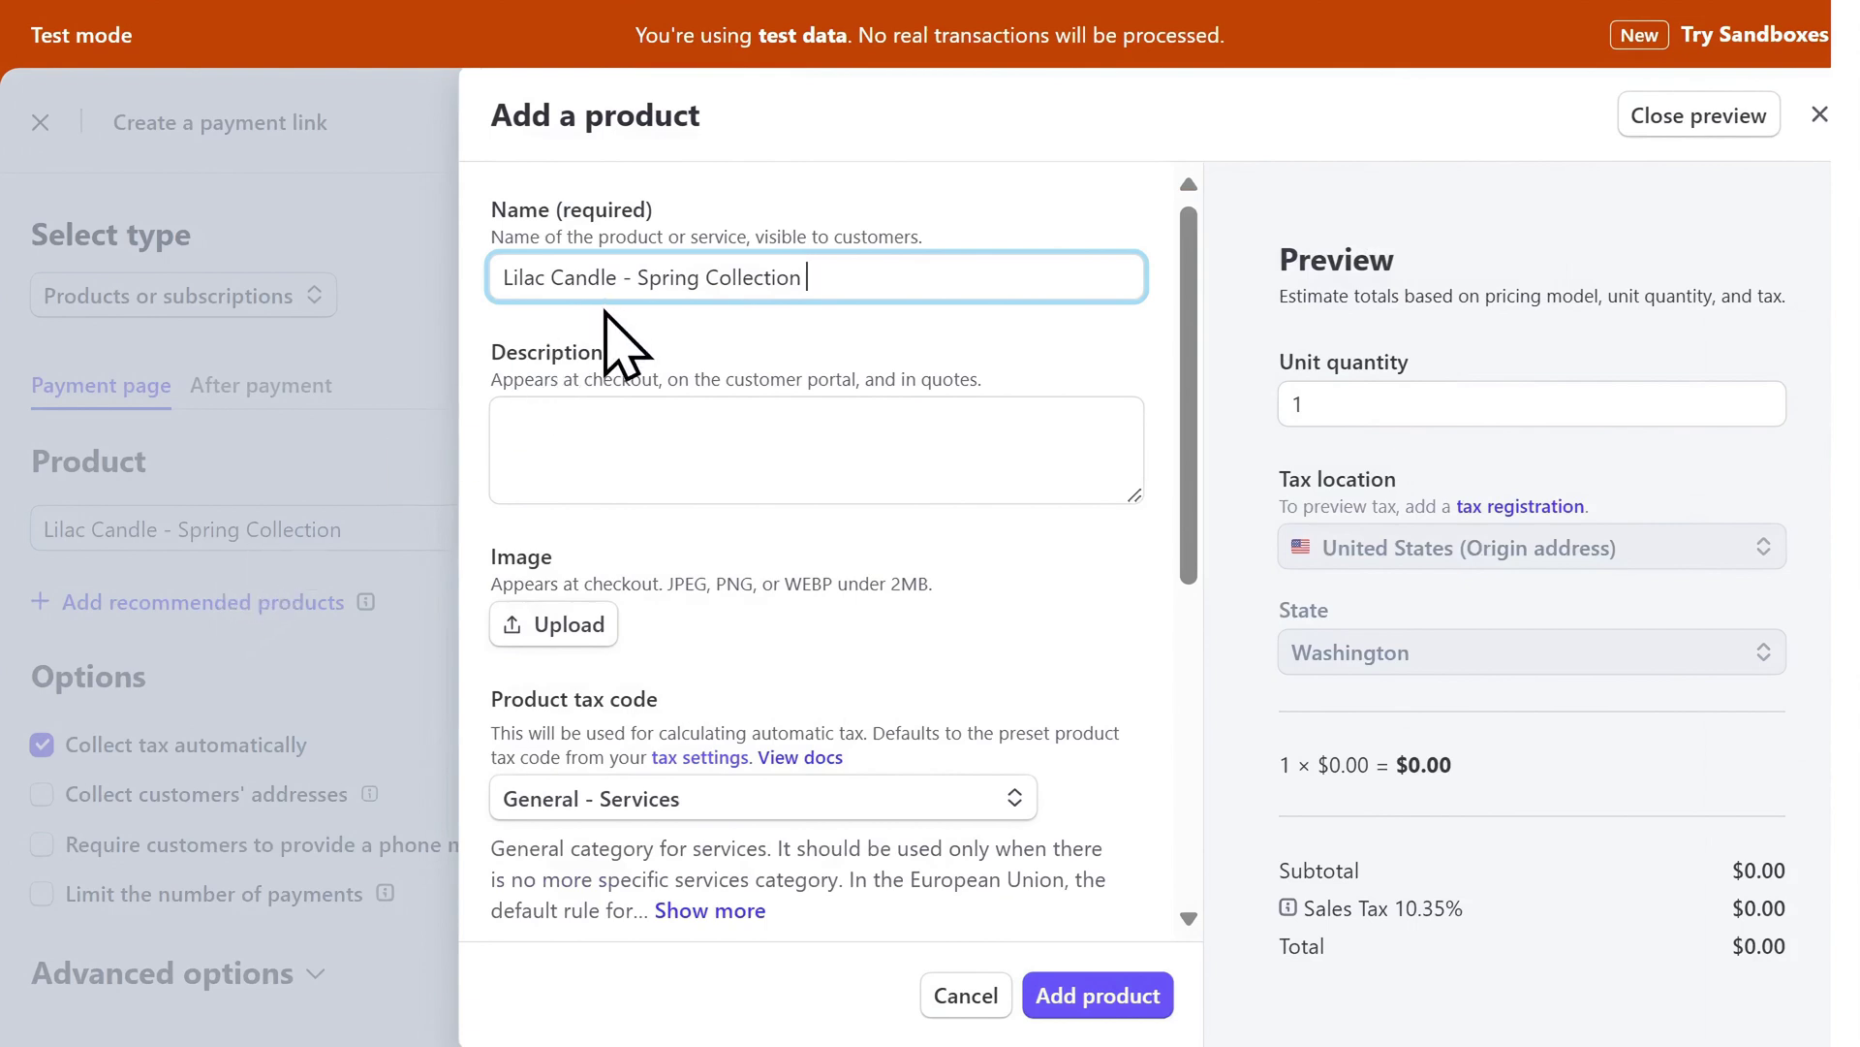
# - Enter the description "This 14oz lilac candle fills your space with the delicate, floral aroma of fresh lilac blossoms, creating a soothing and inviting ambiance"
pyautogui.click(581, 412)
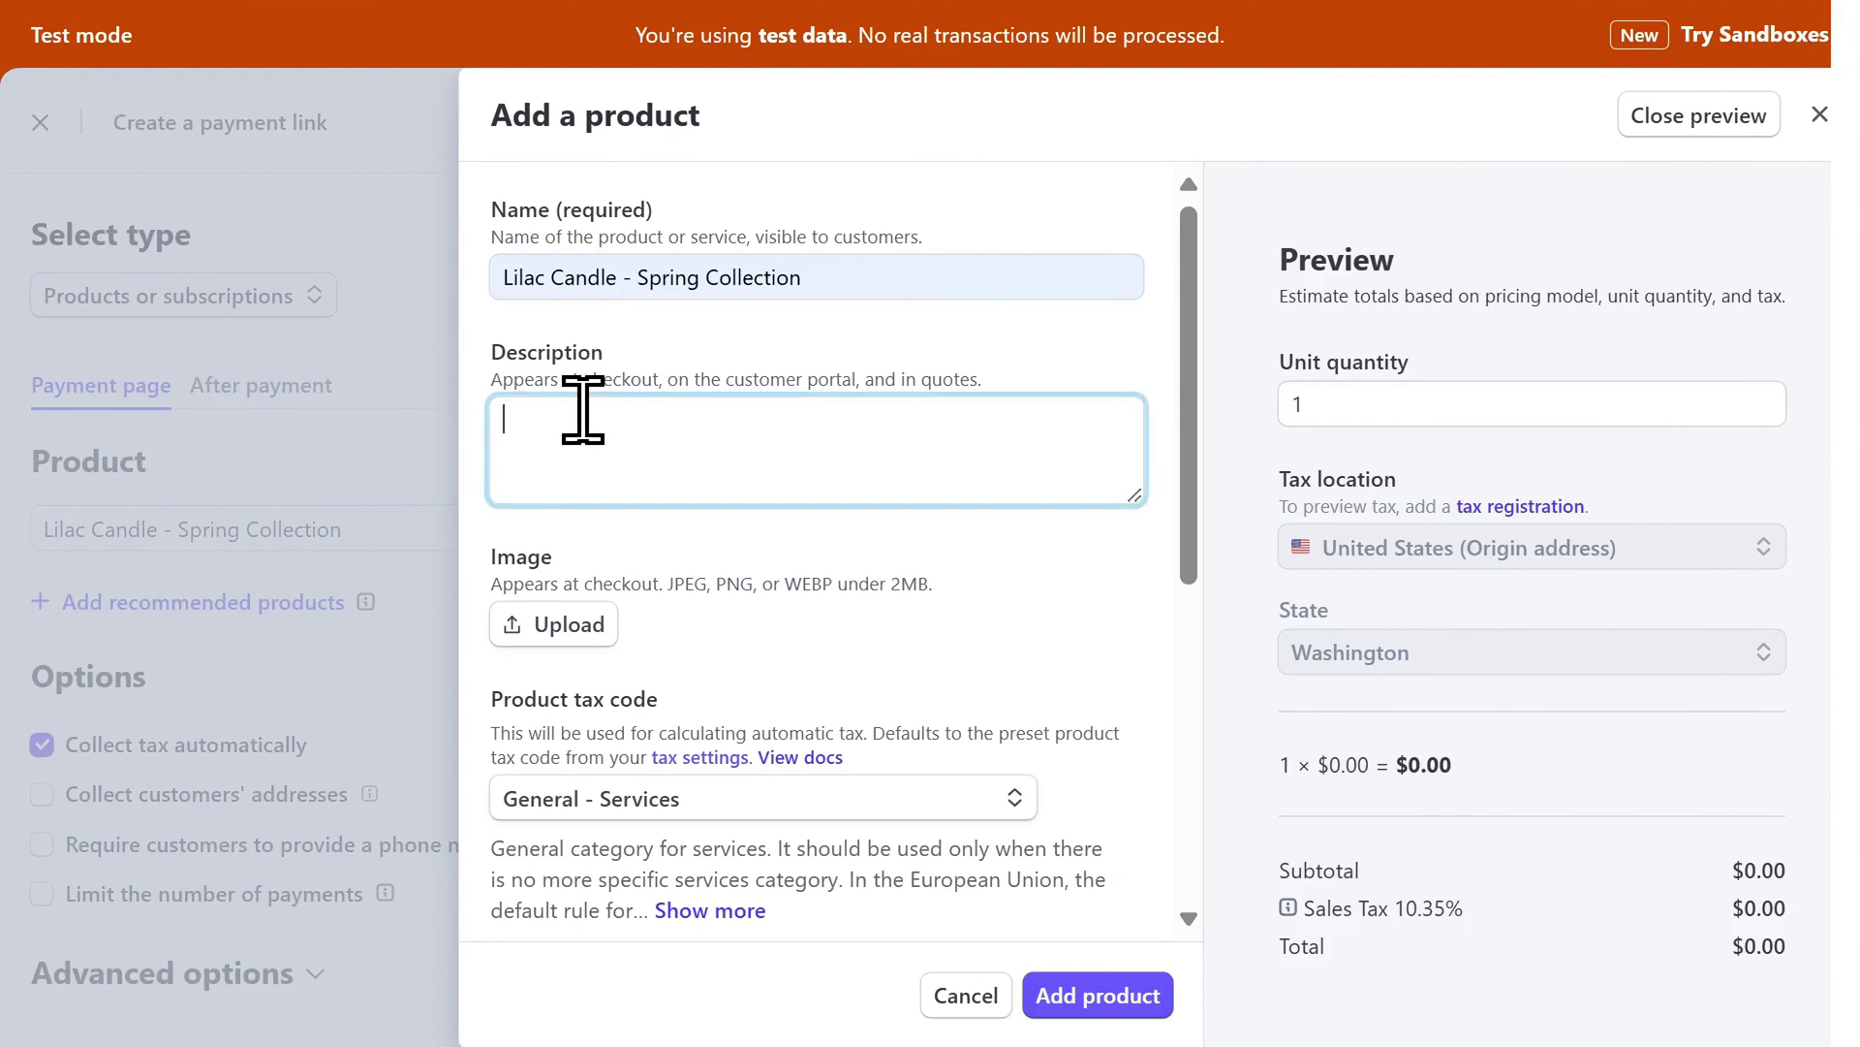
pyautogui.write('This 14oz lilac candle fills your space with the delicate, floral aroma of fresh lilac blossoms, creating a soothing and inviting ambiance')
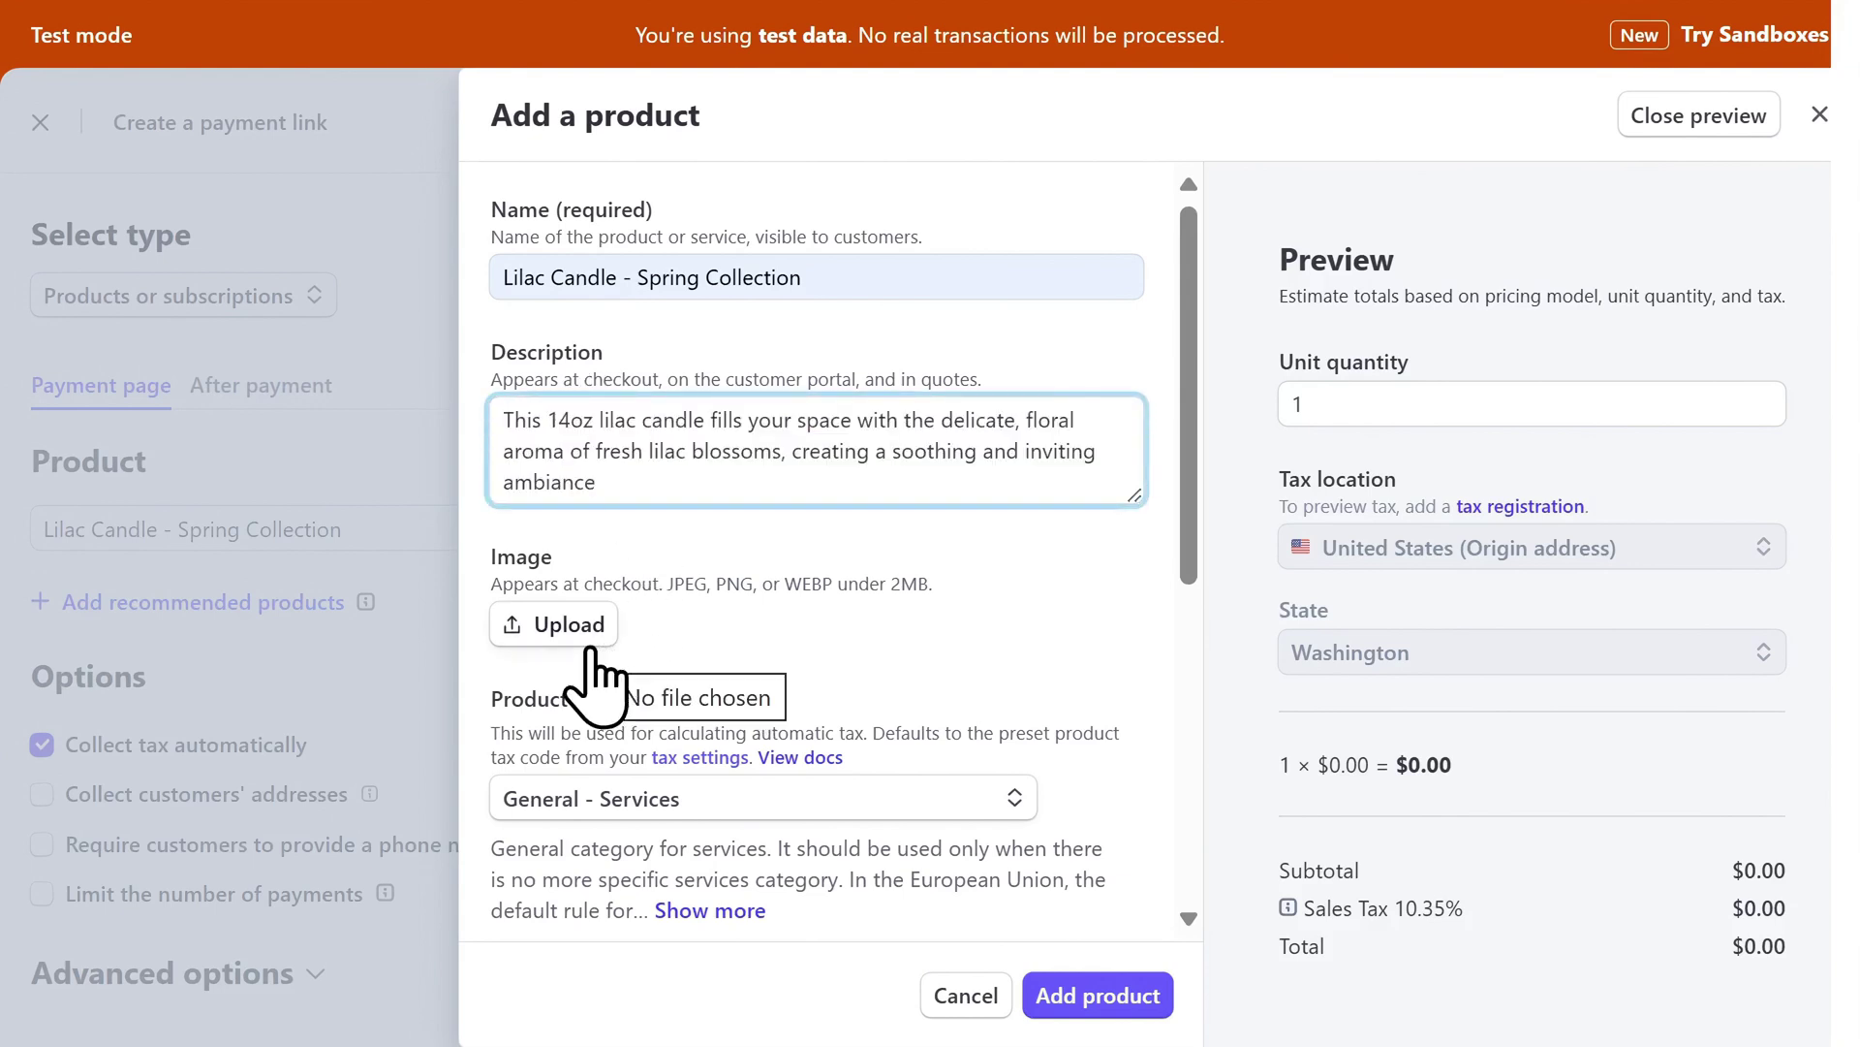
# - Set the new product's tax code to Candles
pyautogui.scroll(-4, 593, 669)
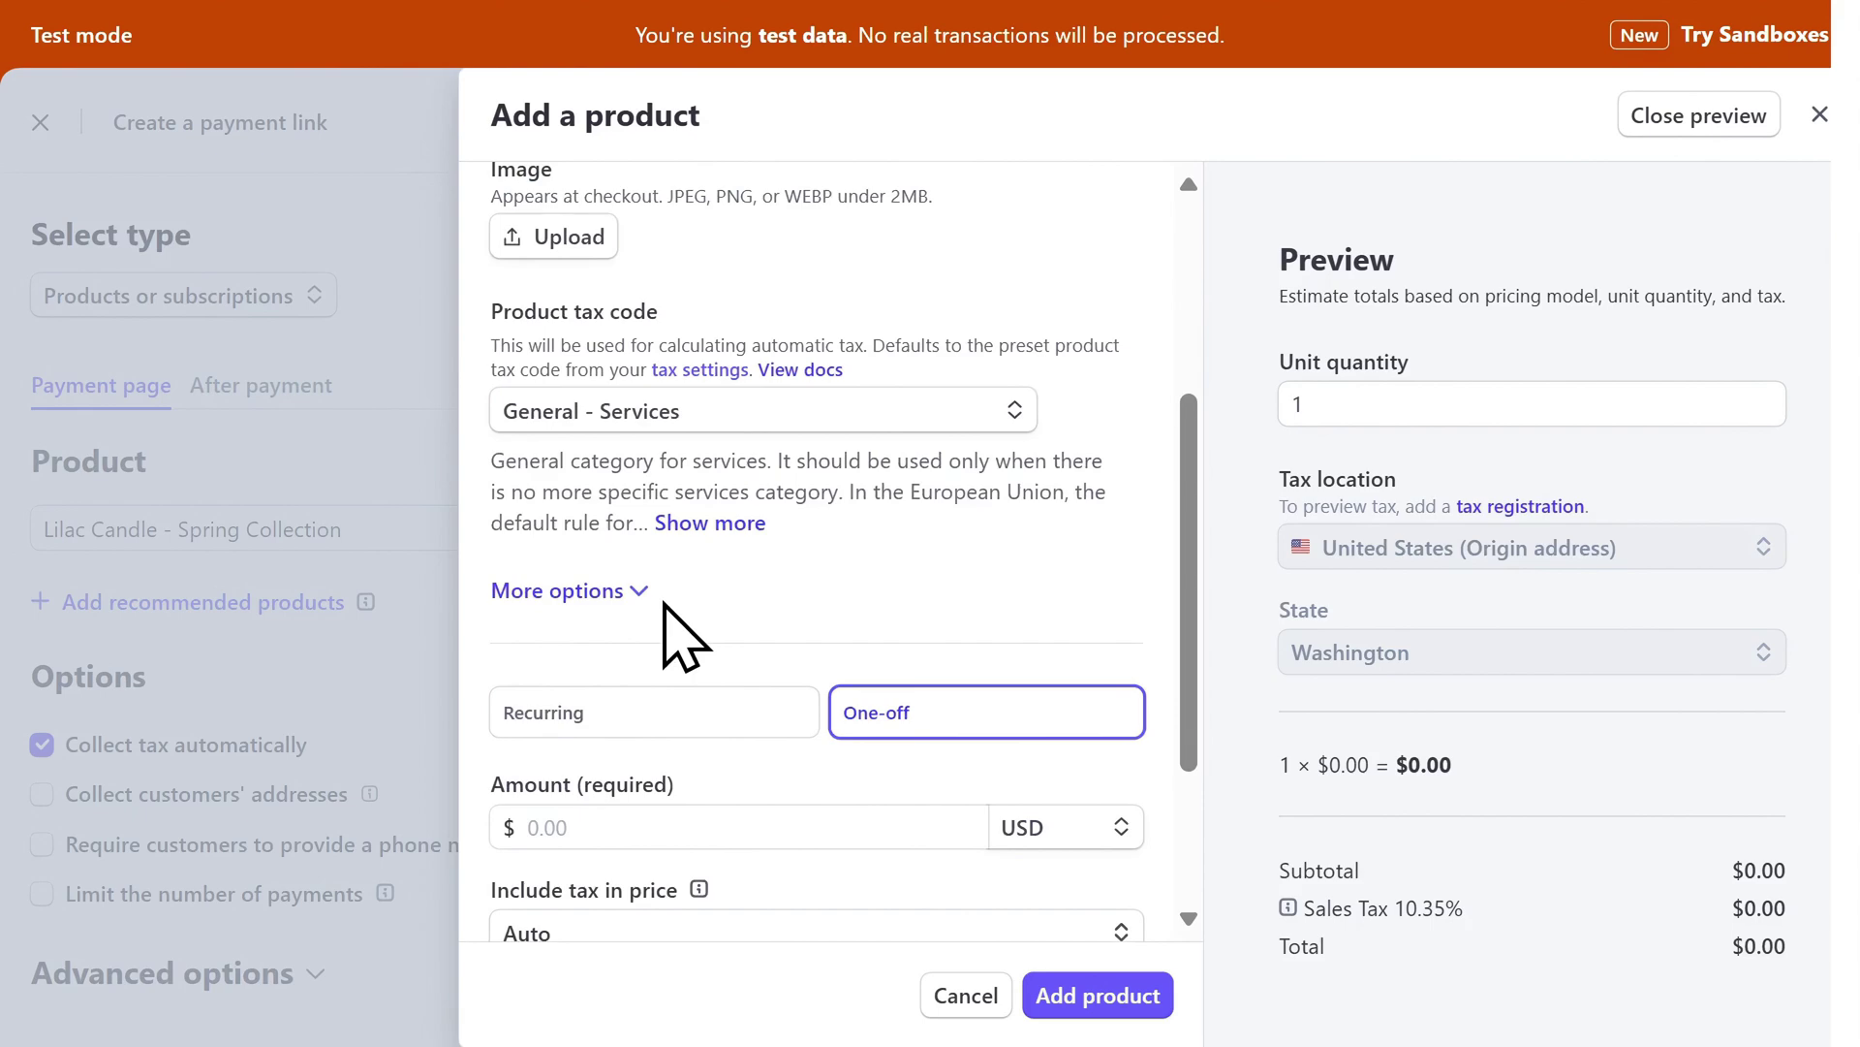
pyautogui.scroll(1, 667, 611)
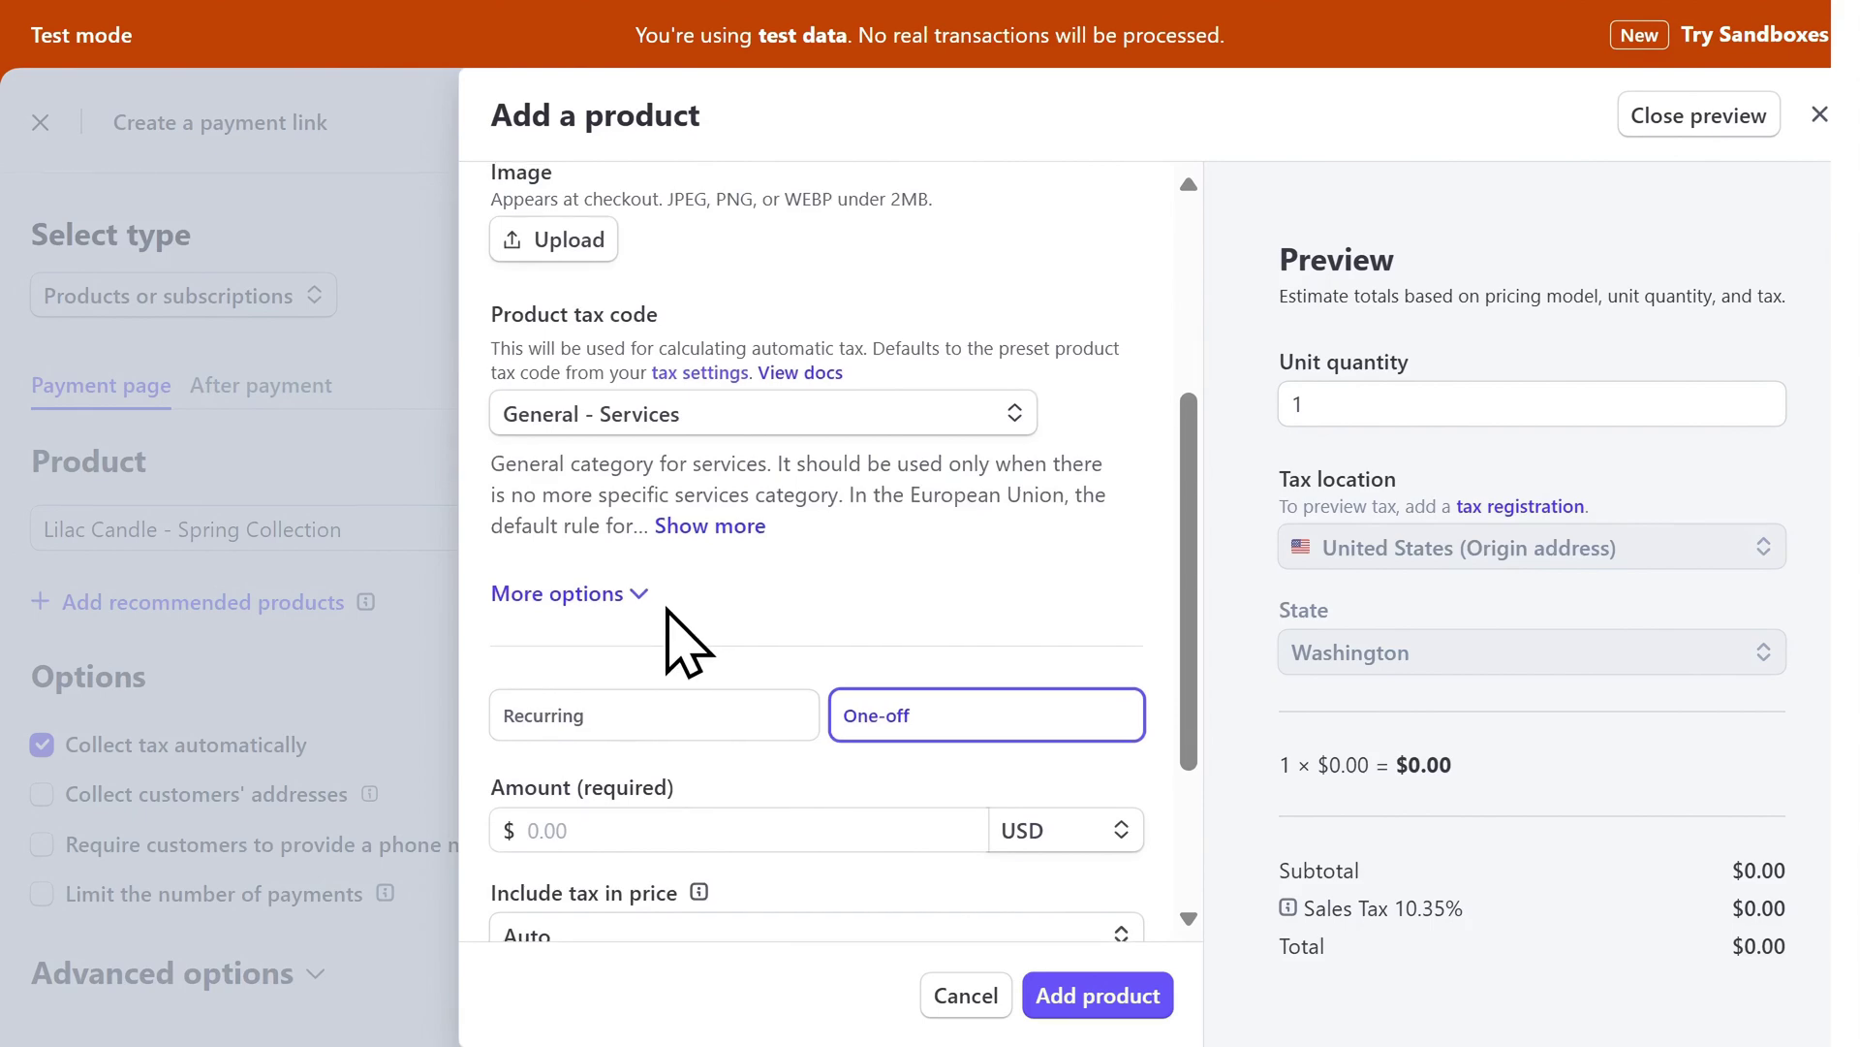
pyautogui.click(722, 374)
pyautogui.moveTo(1745, 242)
pyautogui.mouseDown()
pyautogui.moveTo(1705, 502)
pyautogui.moveTo(1742, 221)
pyautogui.mouseUp()
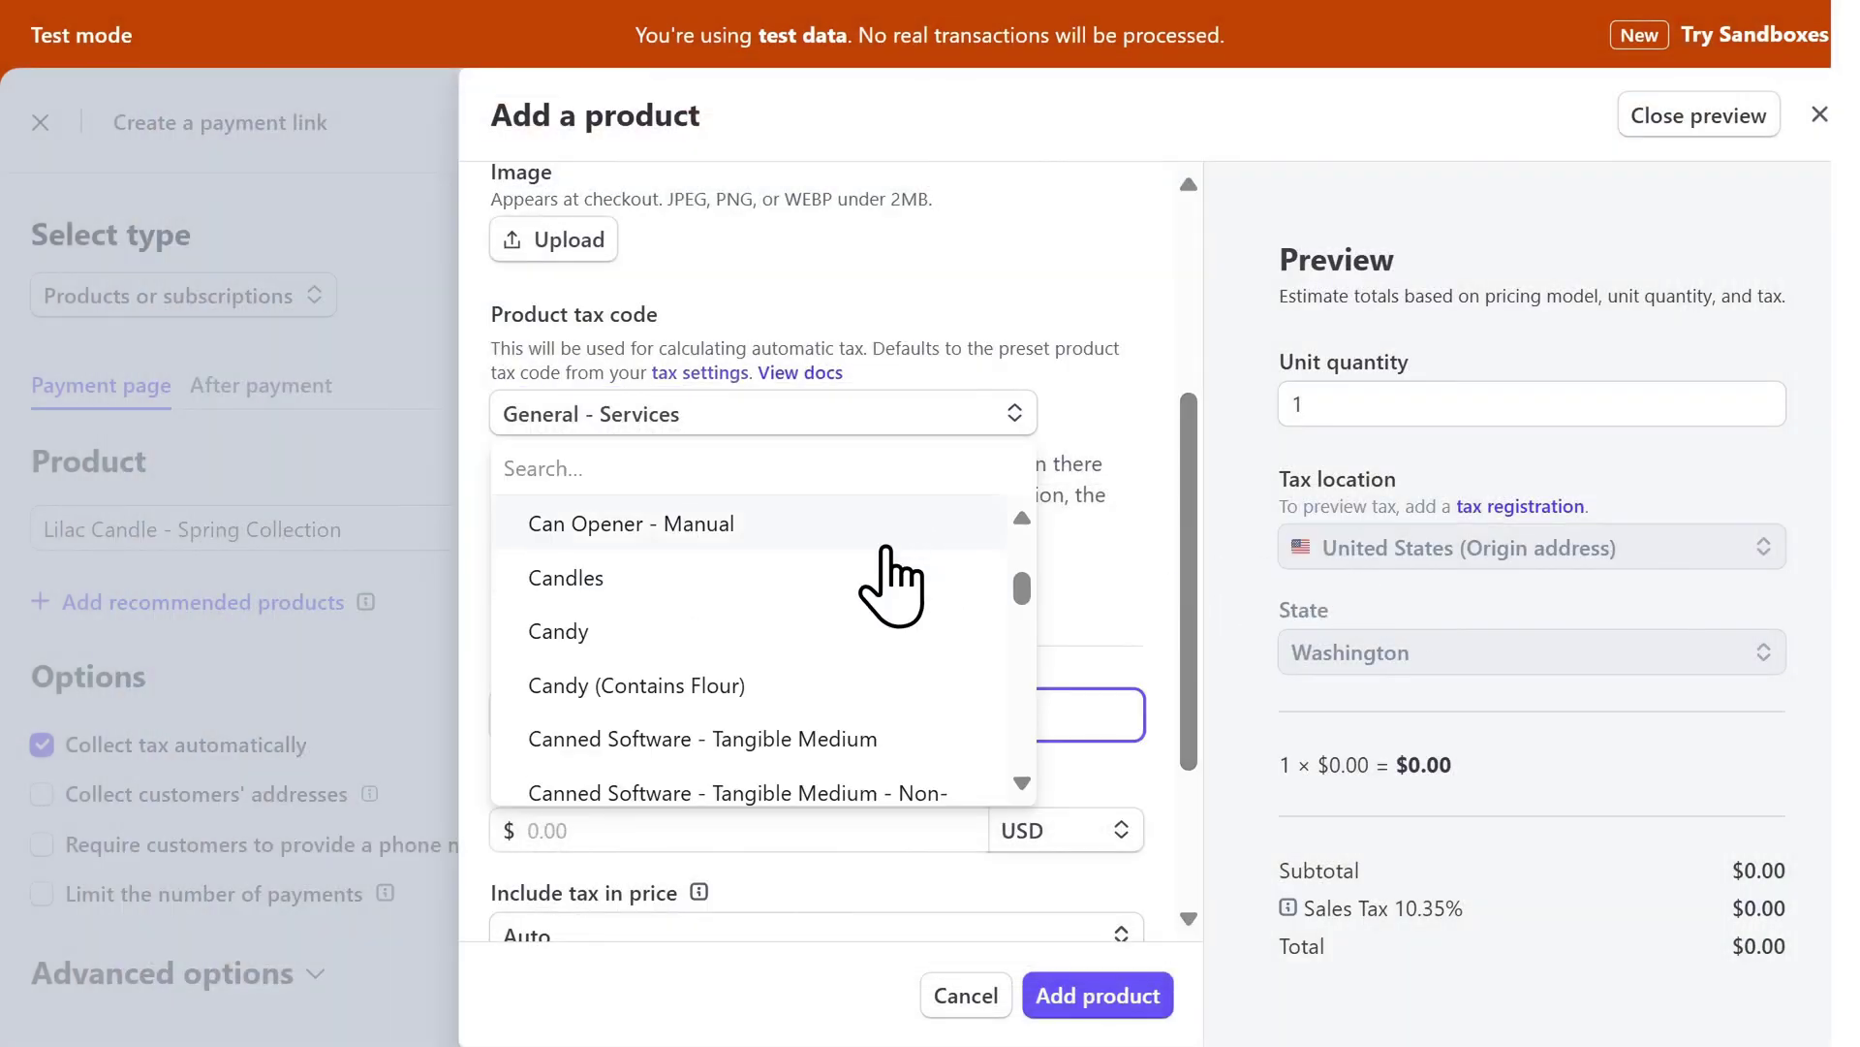
pyautogui.click(863, 578)
# - Set the one-off price to 12.00 USD and add the product to the payment link
pyautogui.scroll(-2, 869, 579)
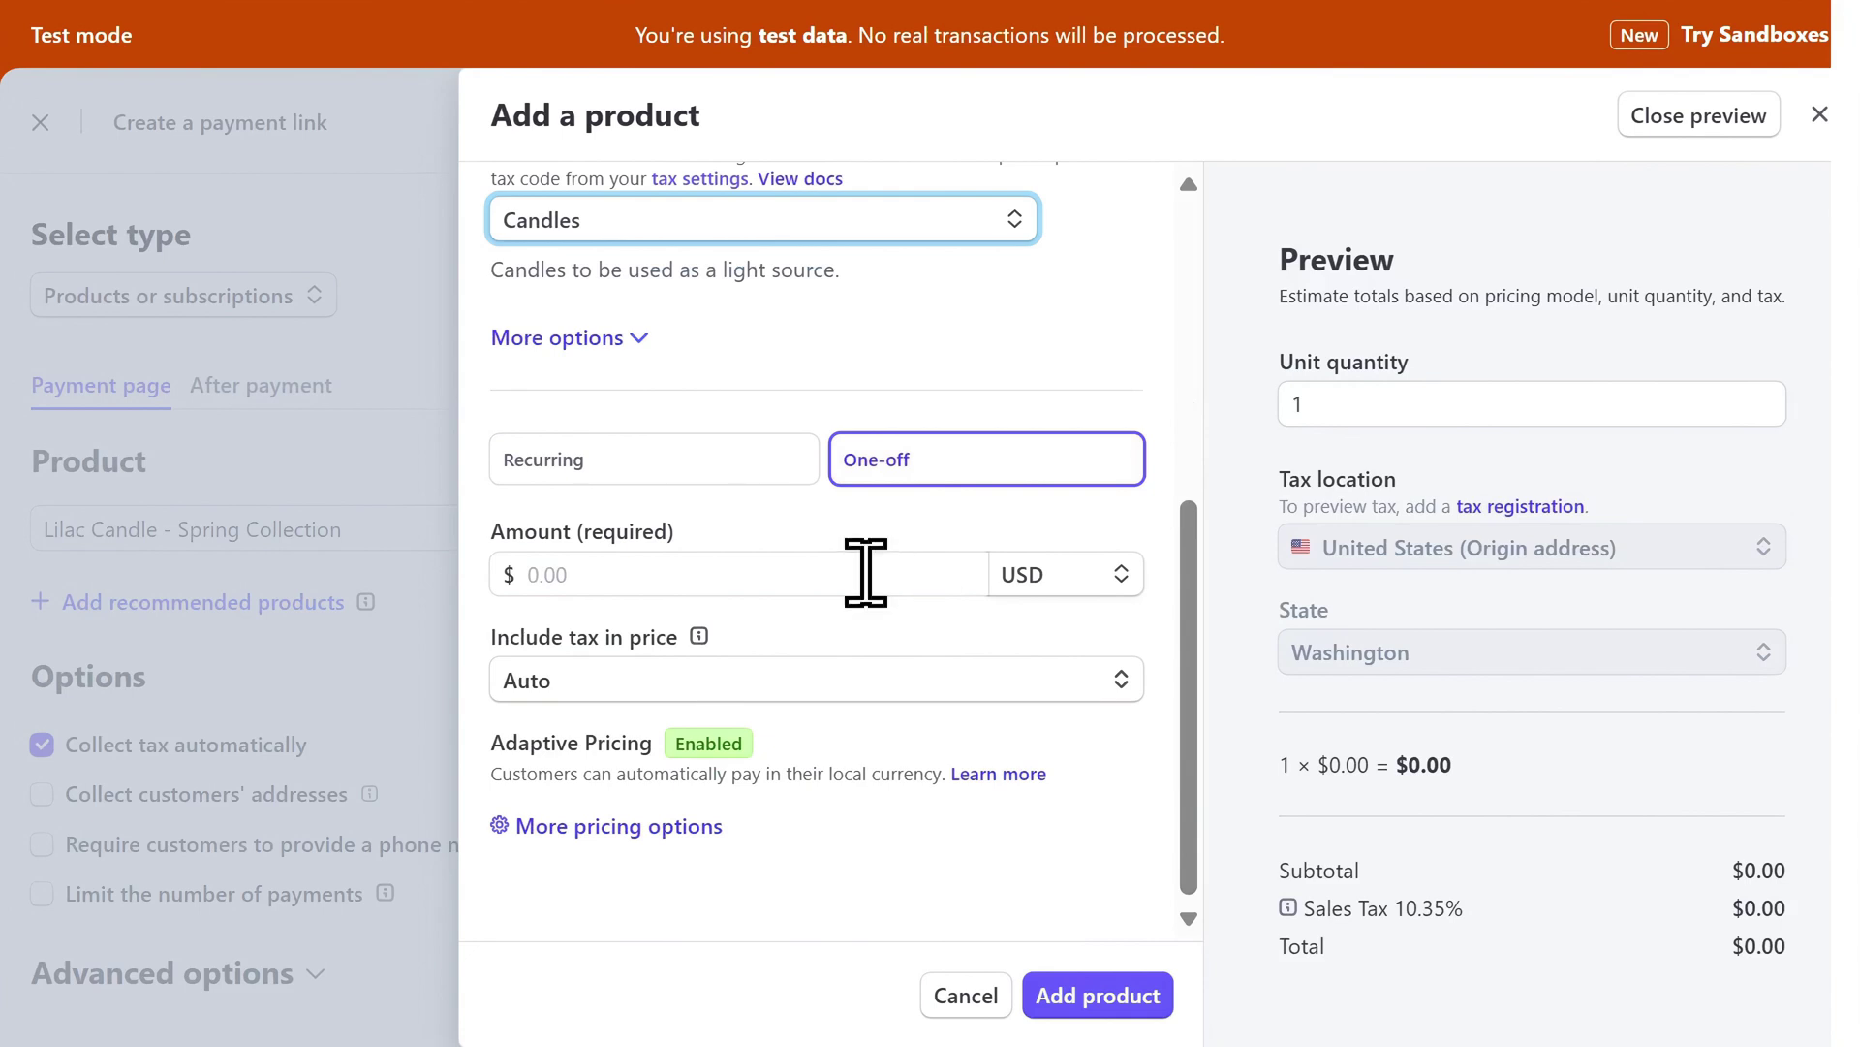
pyautogui.click(866, 571)
pyautogui.write('12')
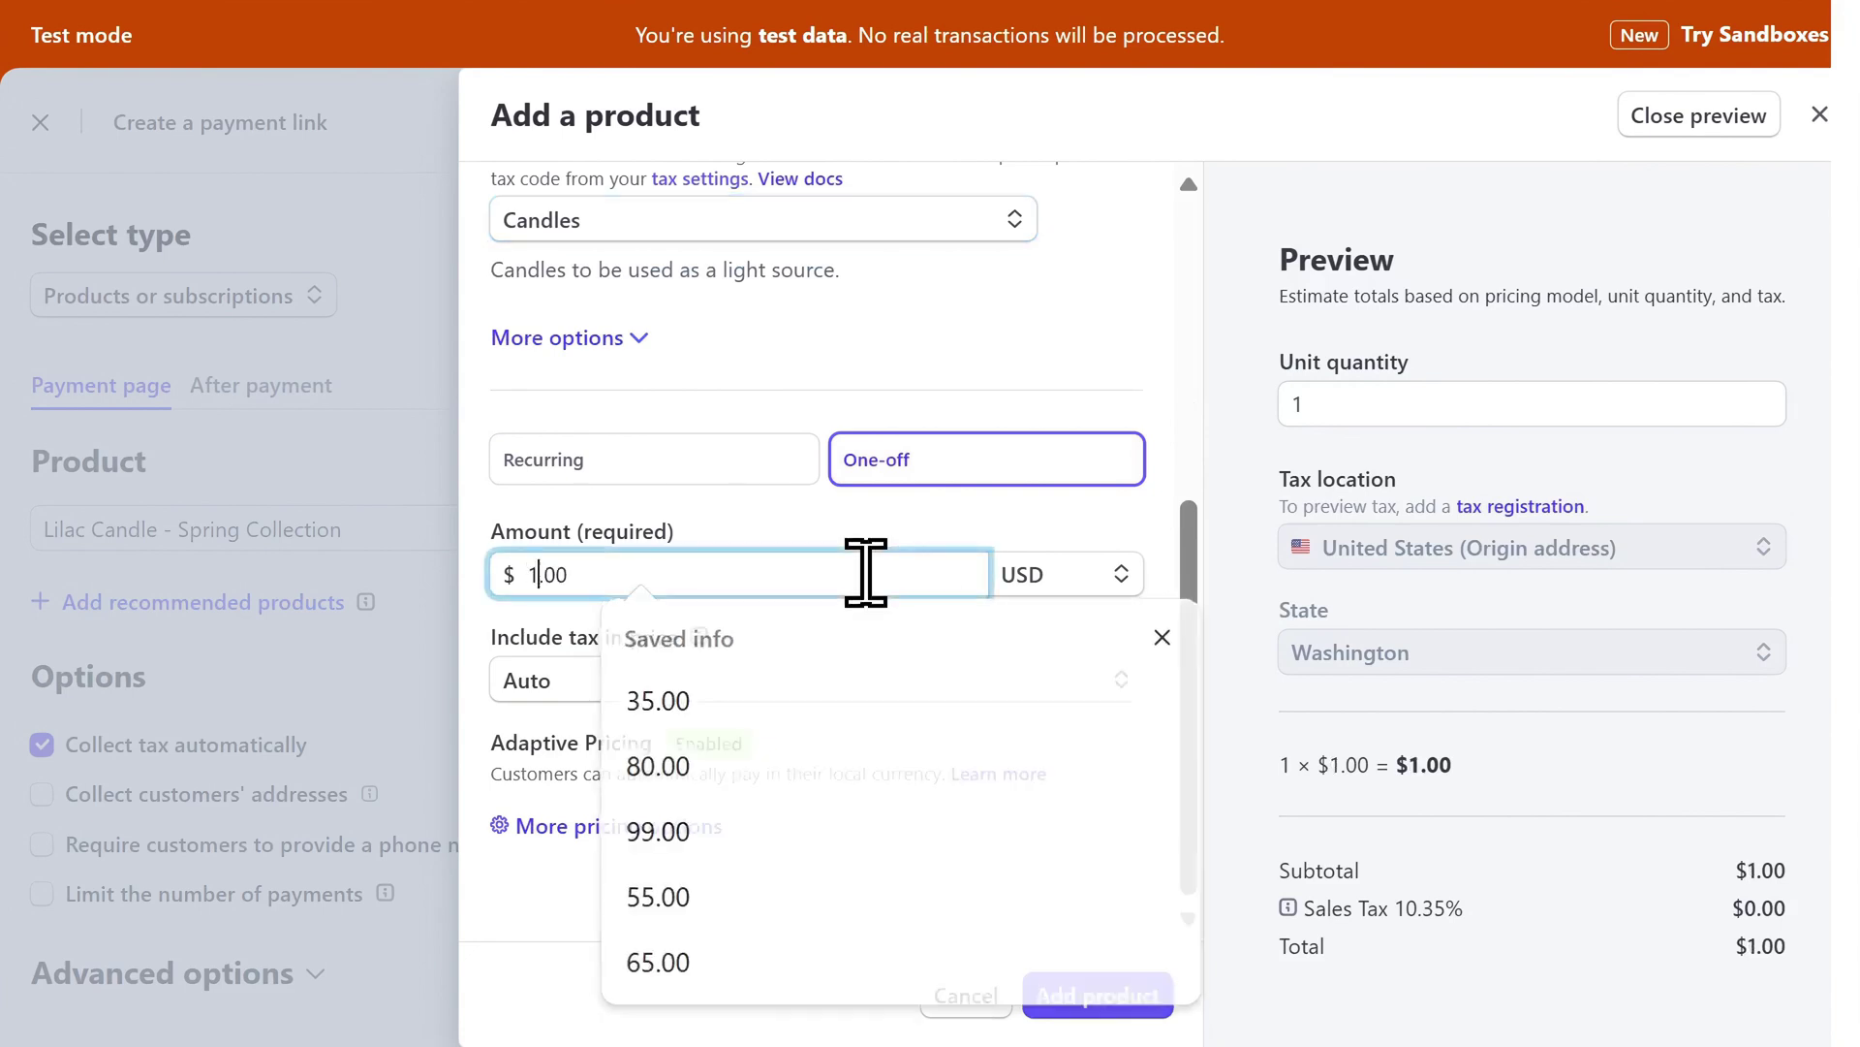
pyautogui.click(996, 729)
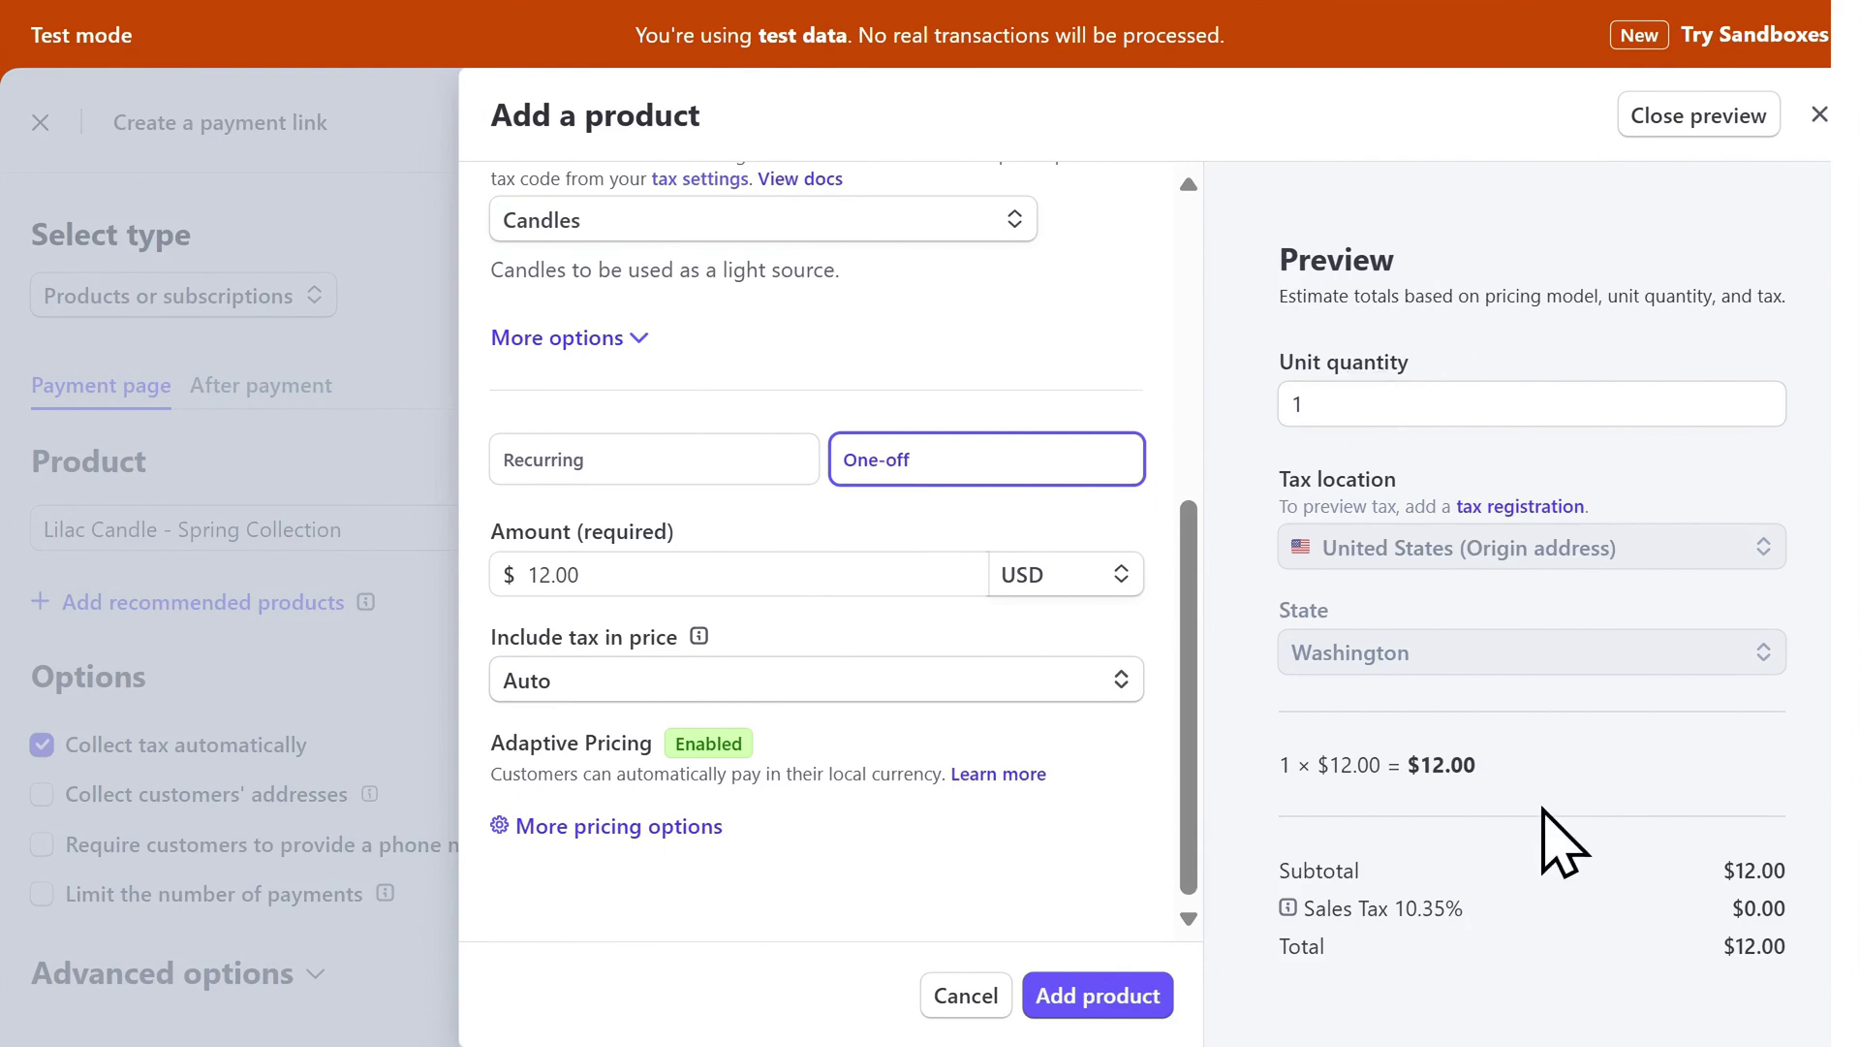
pyautogui.click(1108, 1008)
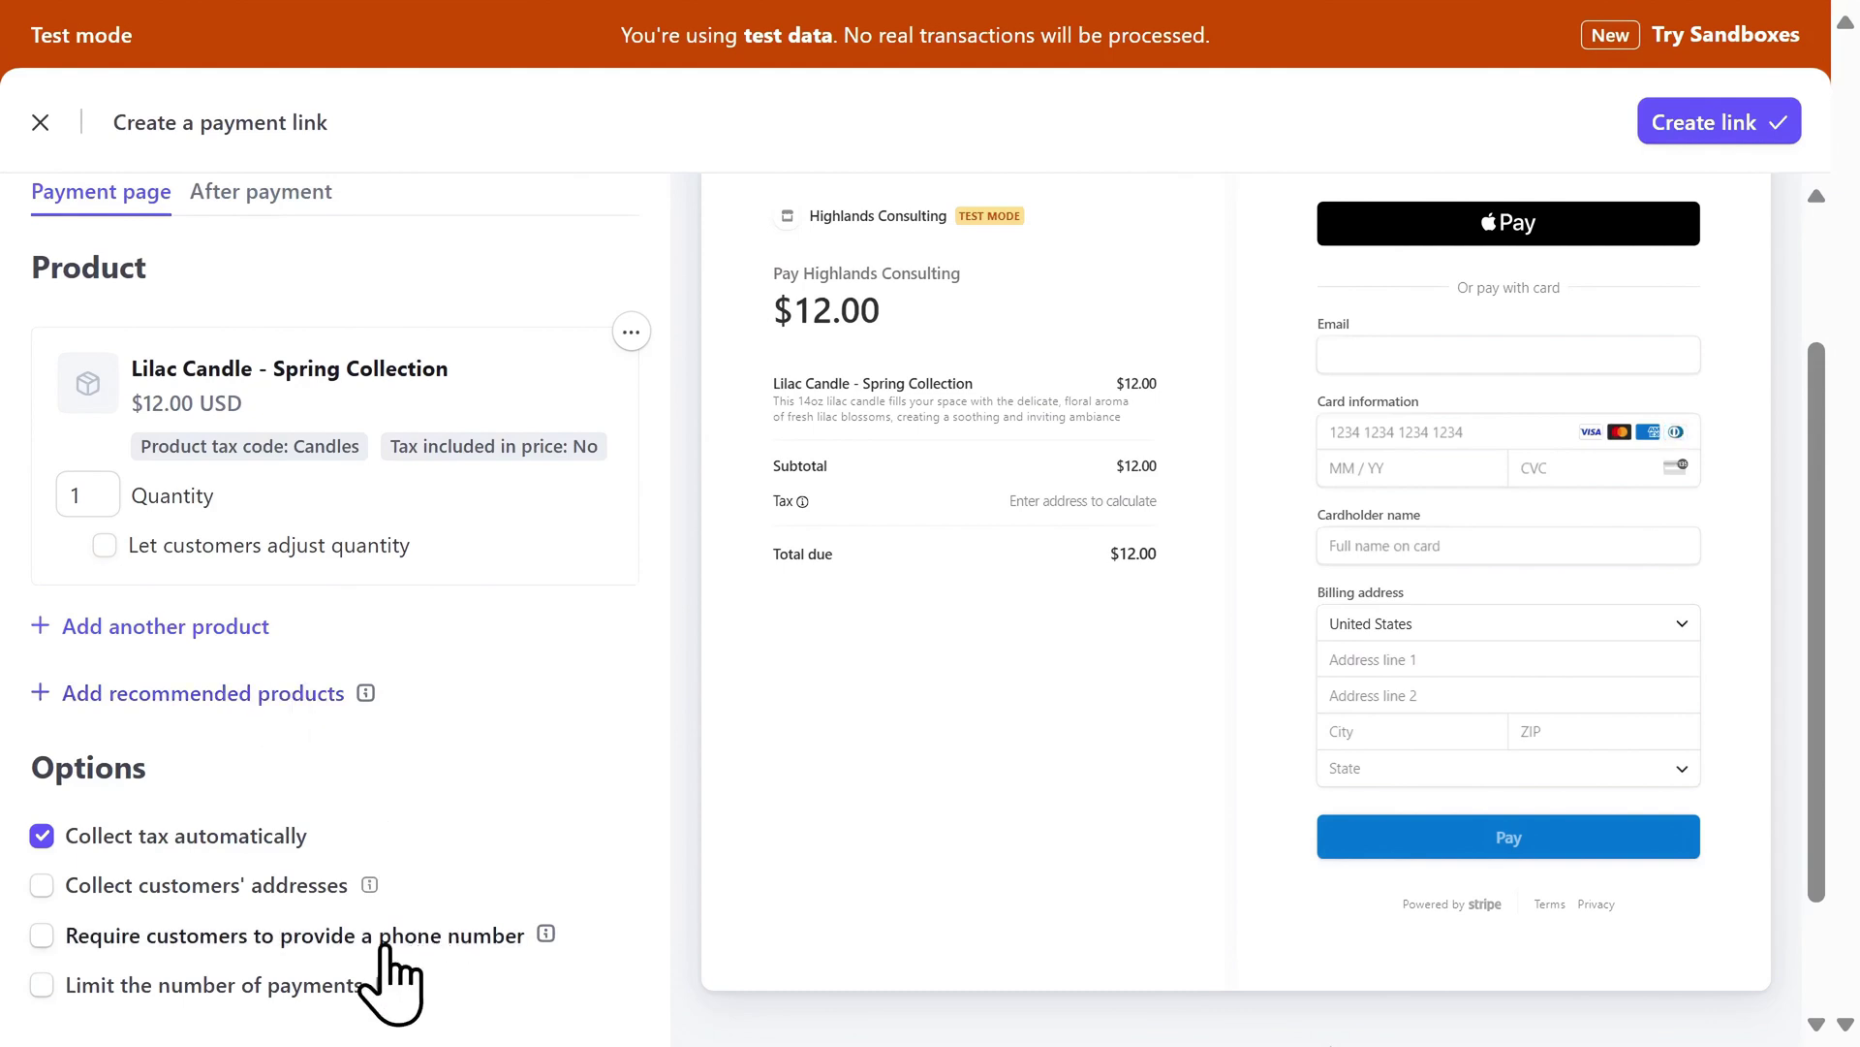
# - Require customers to provide a phone number, and create the payment link after checking its after-payment settings
pyautogui.click(43, 935)
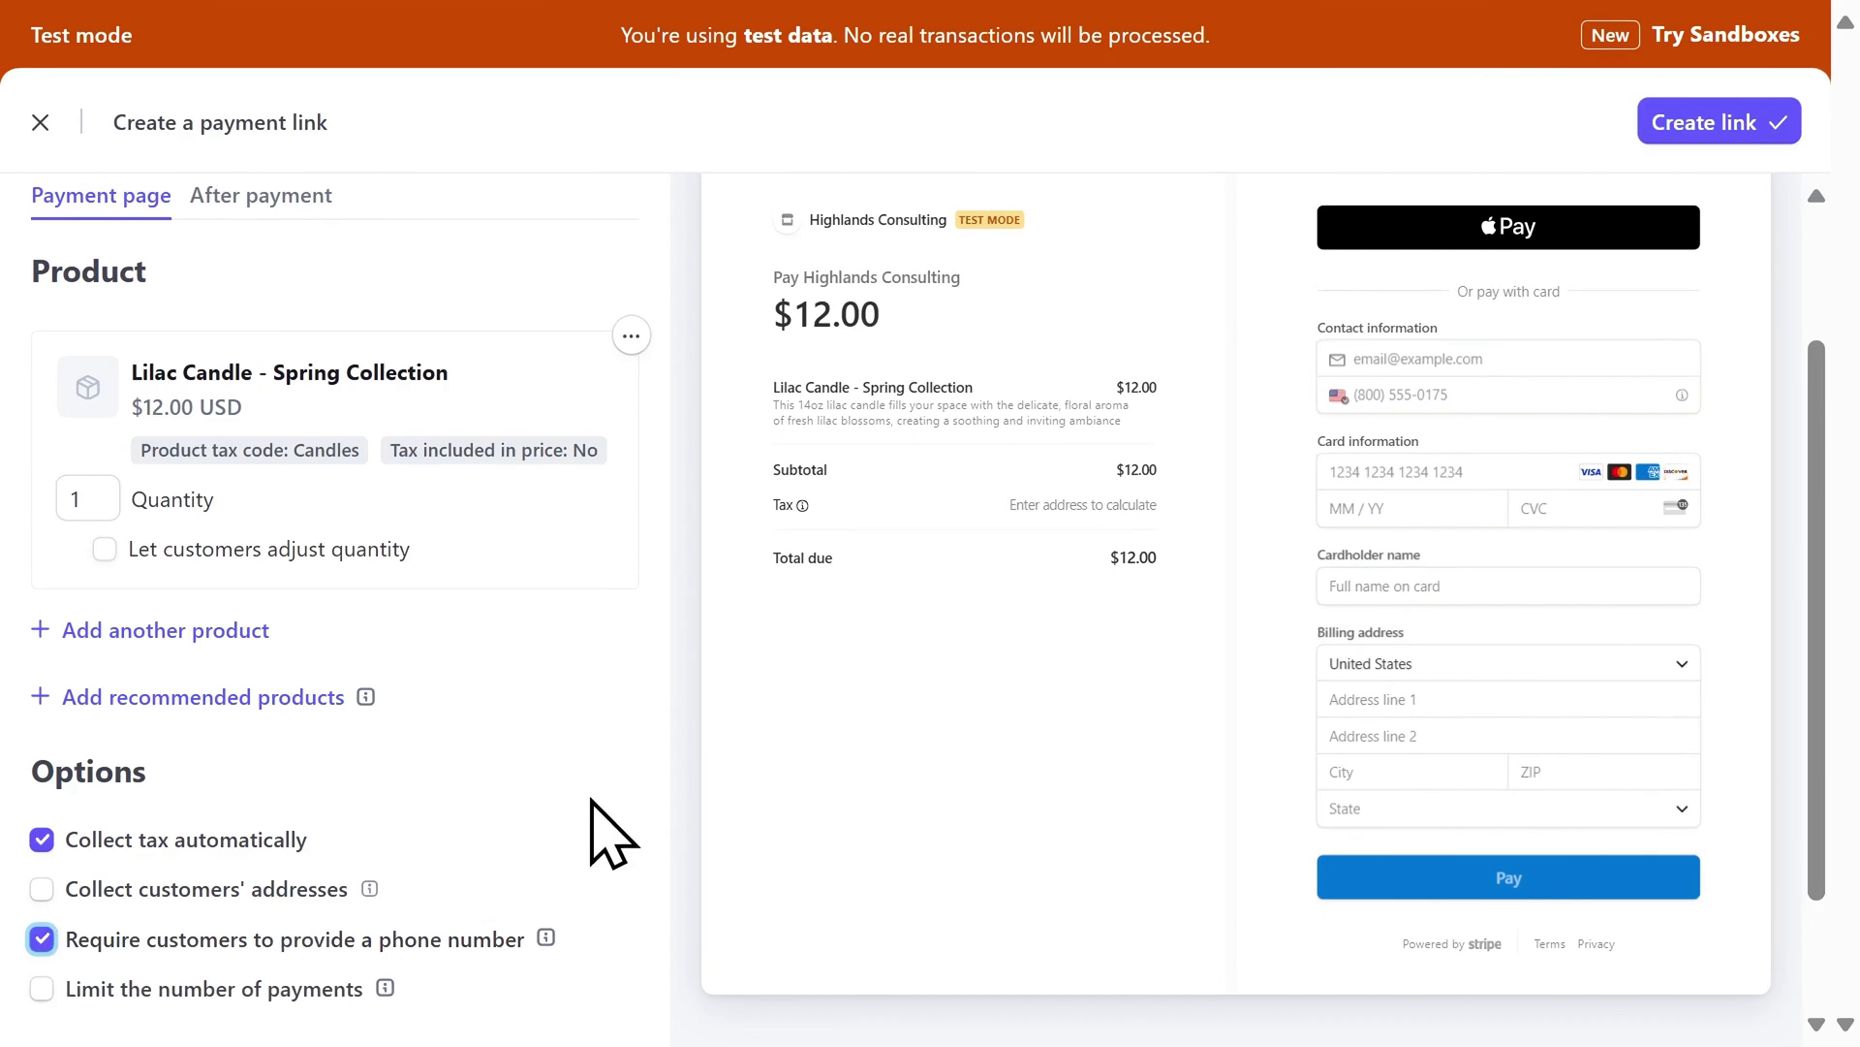
pyautogui.scroll(2, 611, 833)
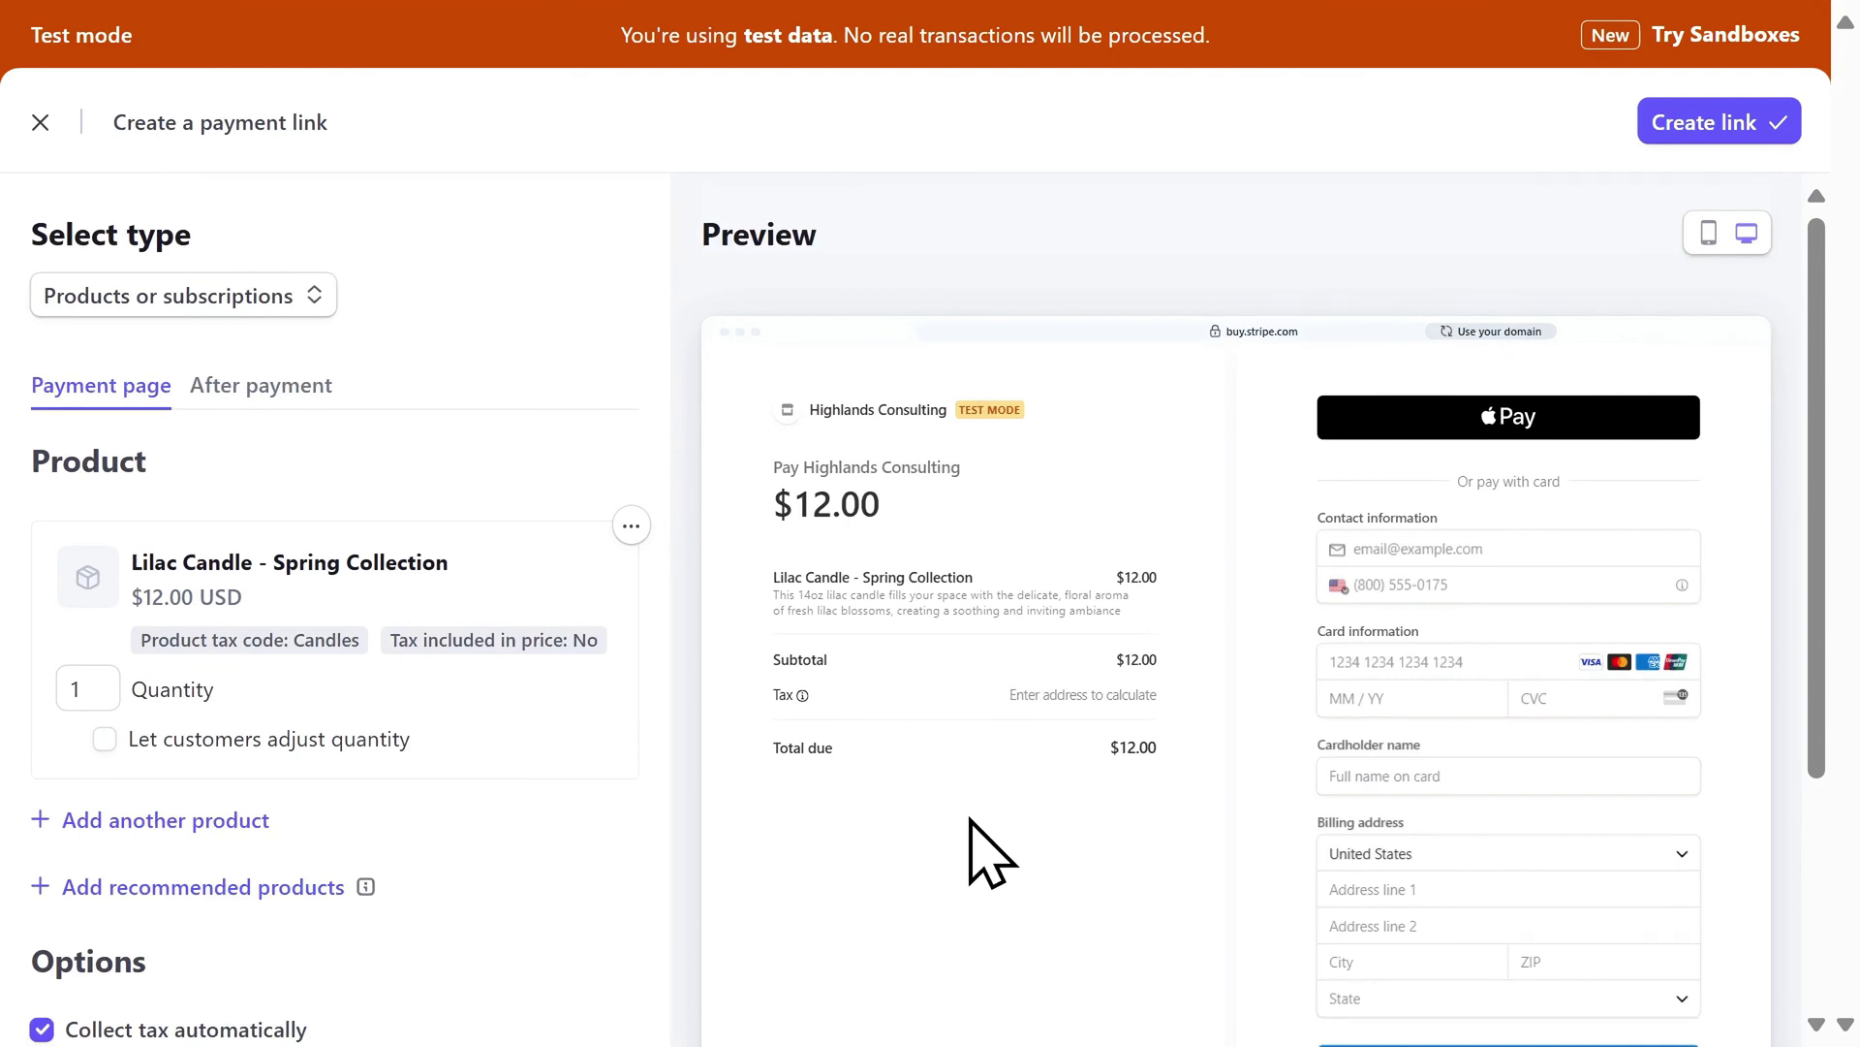
pyautogui.click(254, 385)
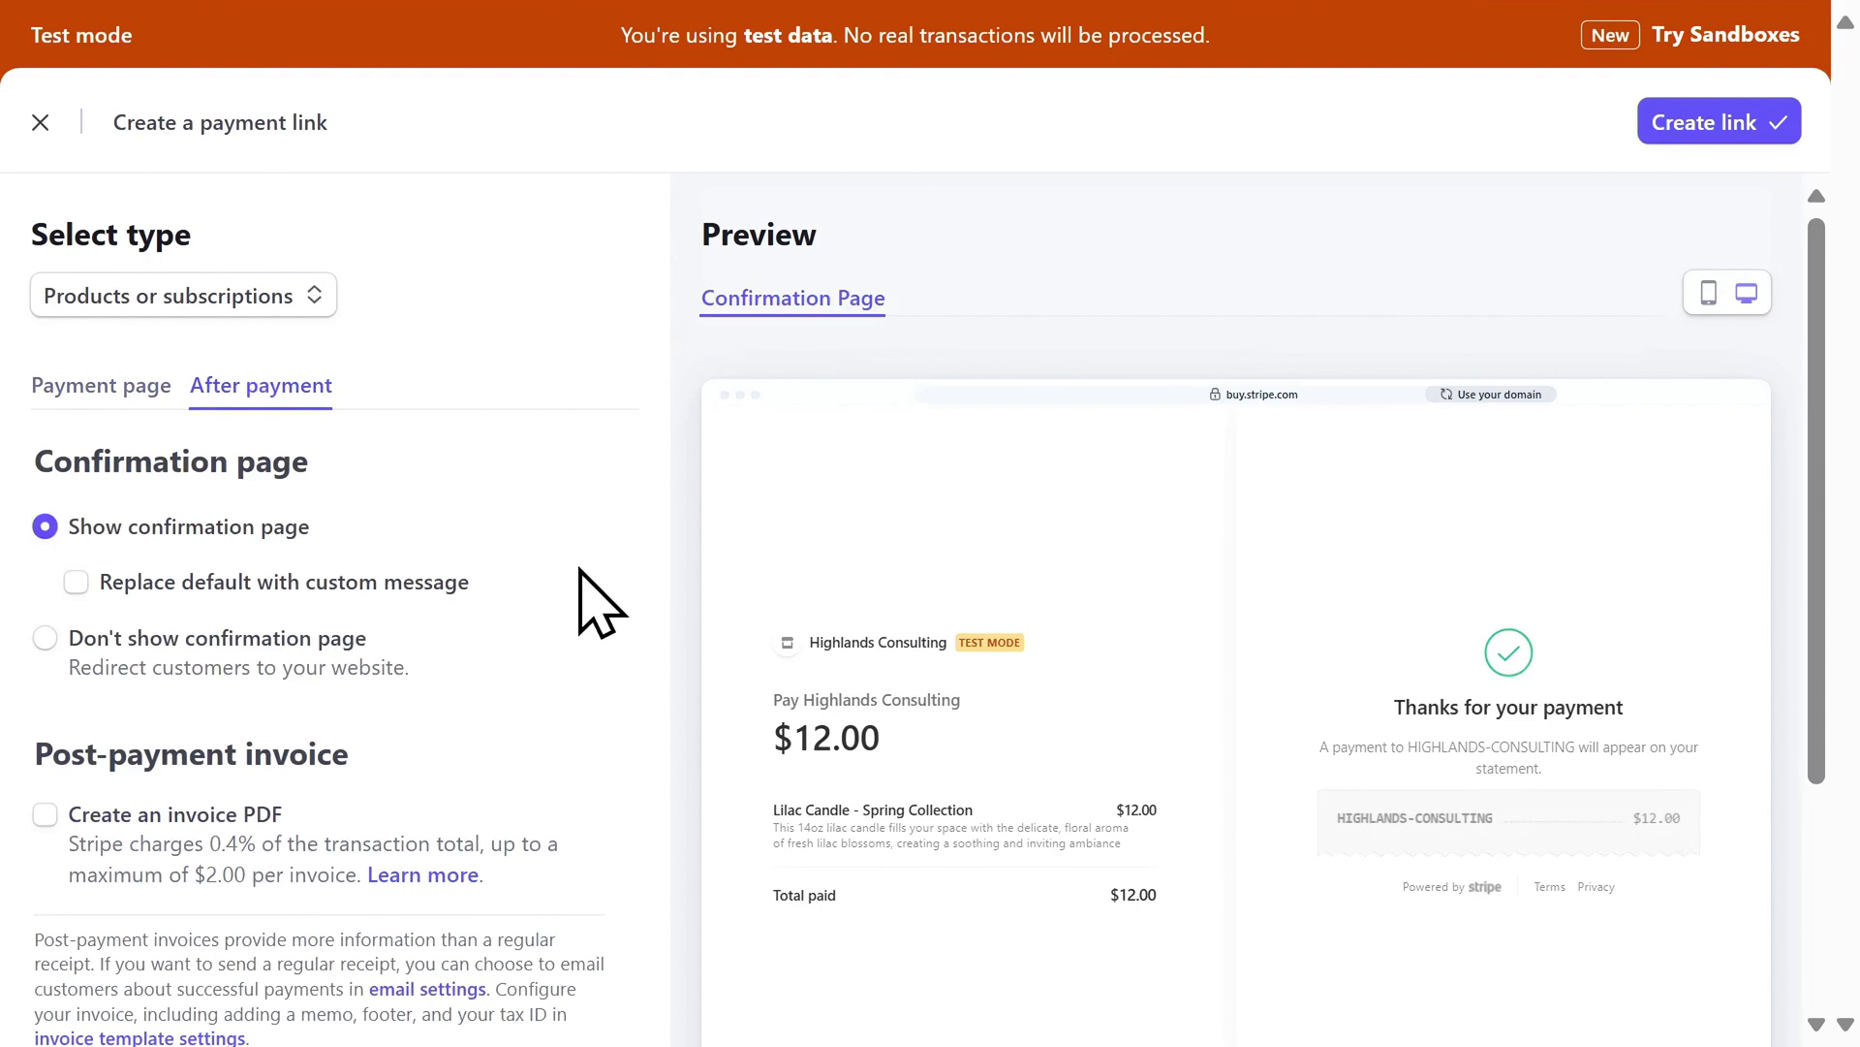
pyautogui.click(124, 394)
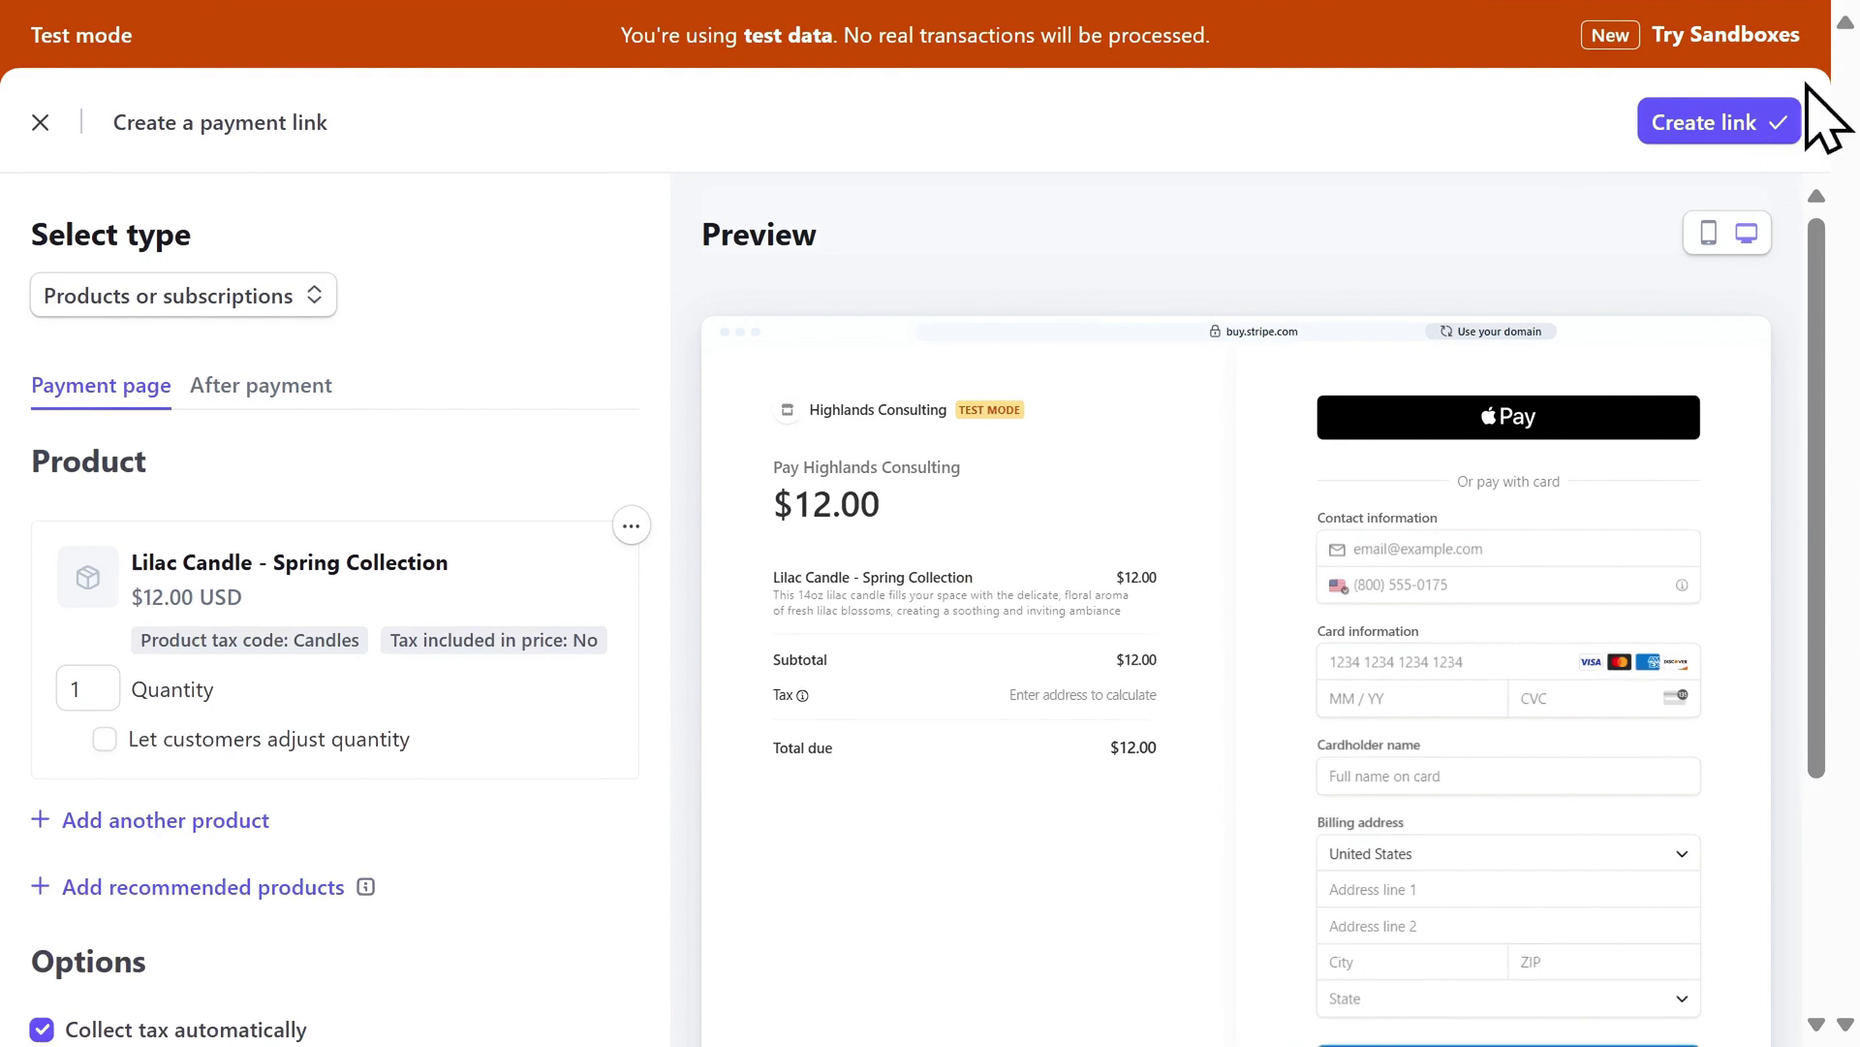
pyautogui.click(1762, 138)
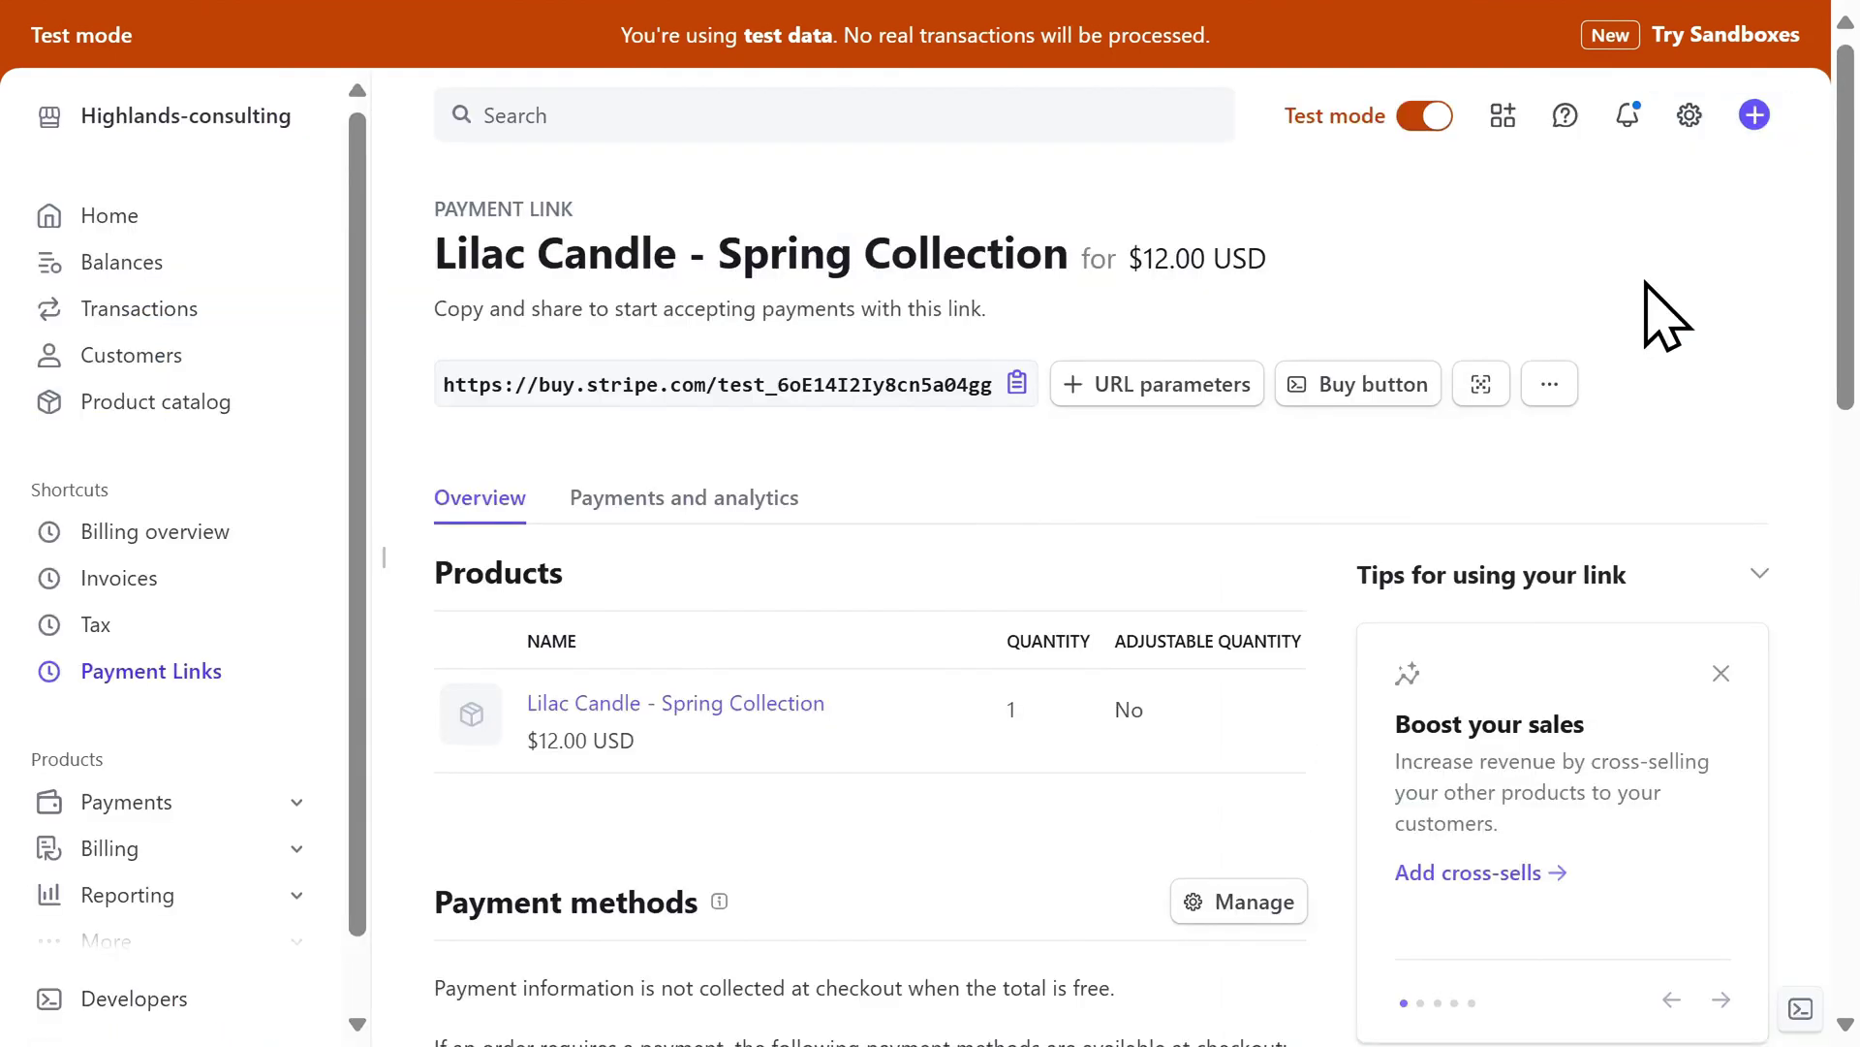
# - Copy the new payment link's URL and view its buy button code and QR code
pyautogui.click(1017, 382)
pyautogui.click(1366, 400)
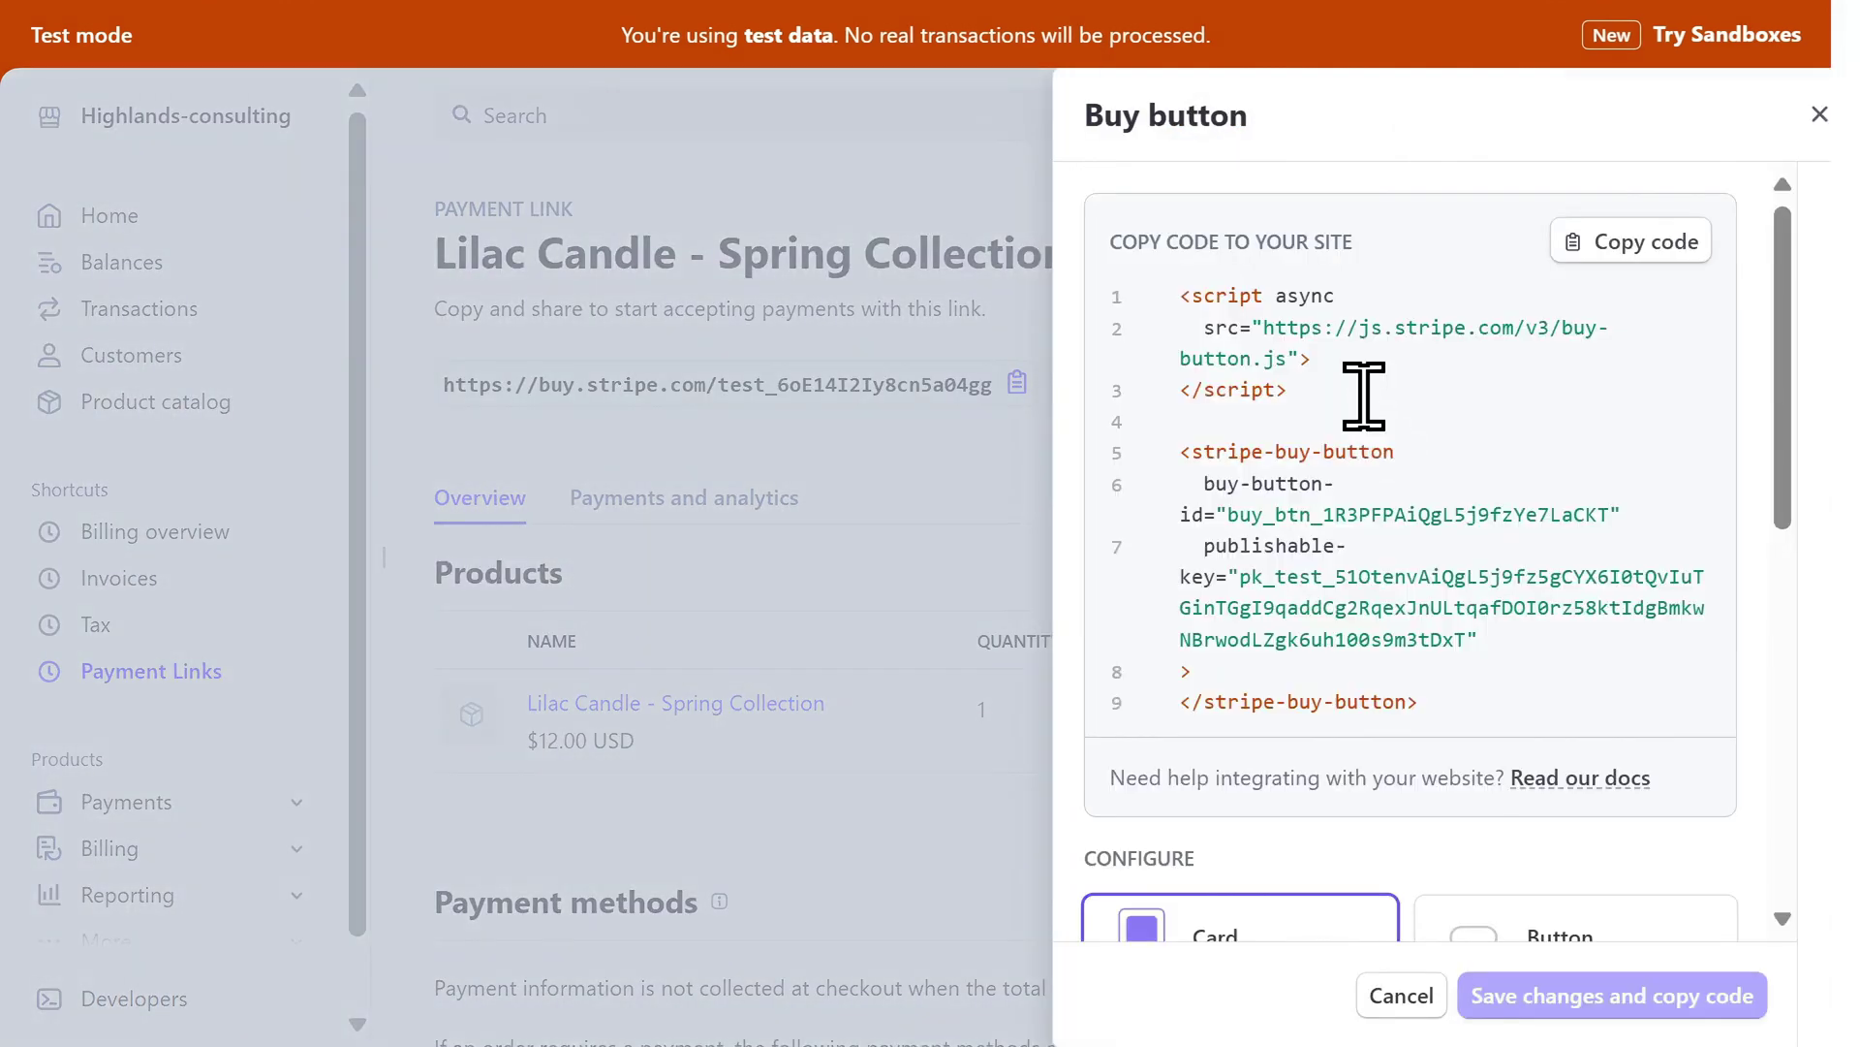
pyautogui.press('Escape')
pyautogui.click(1481, 386)
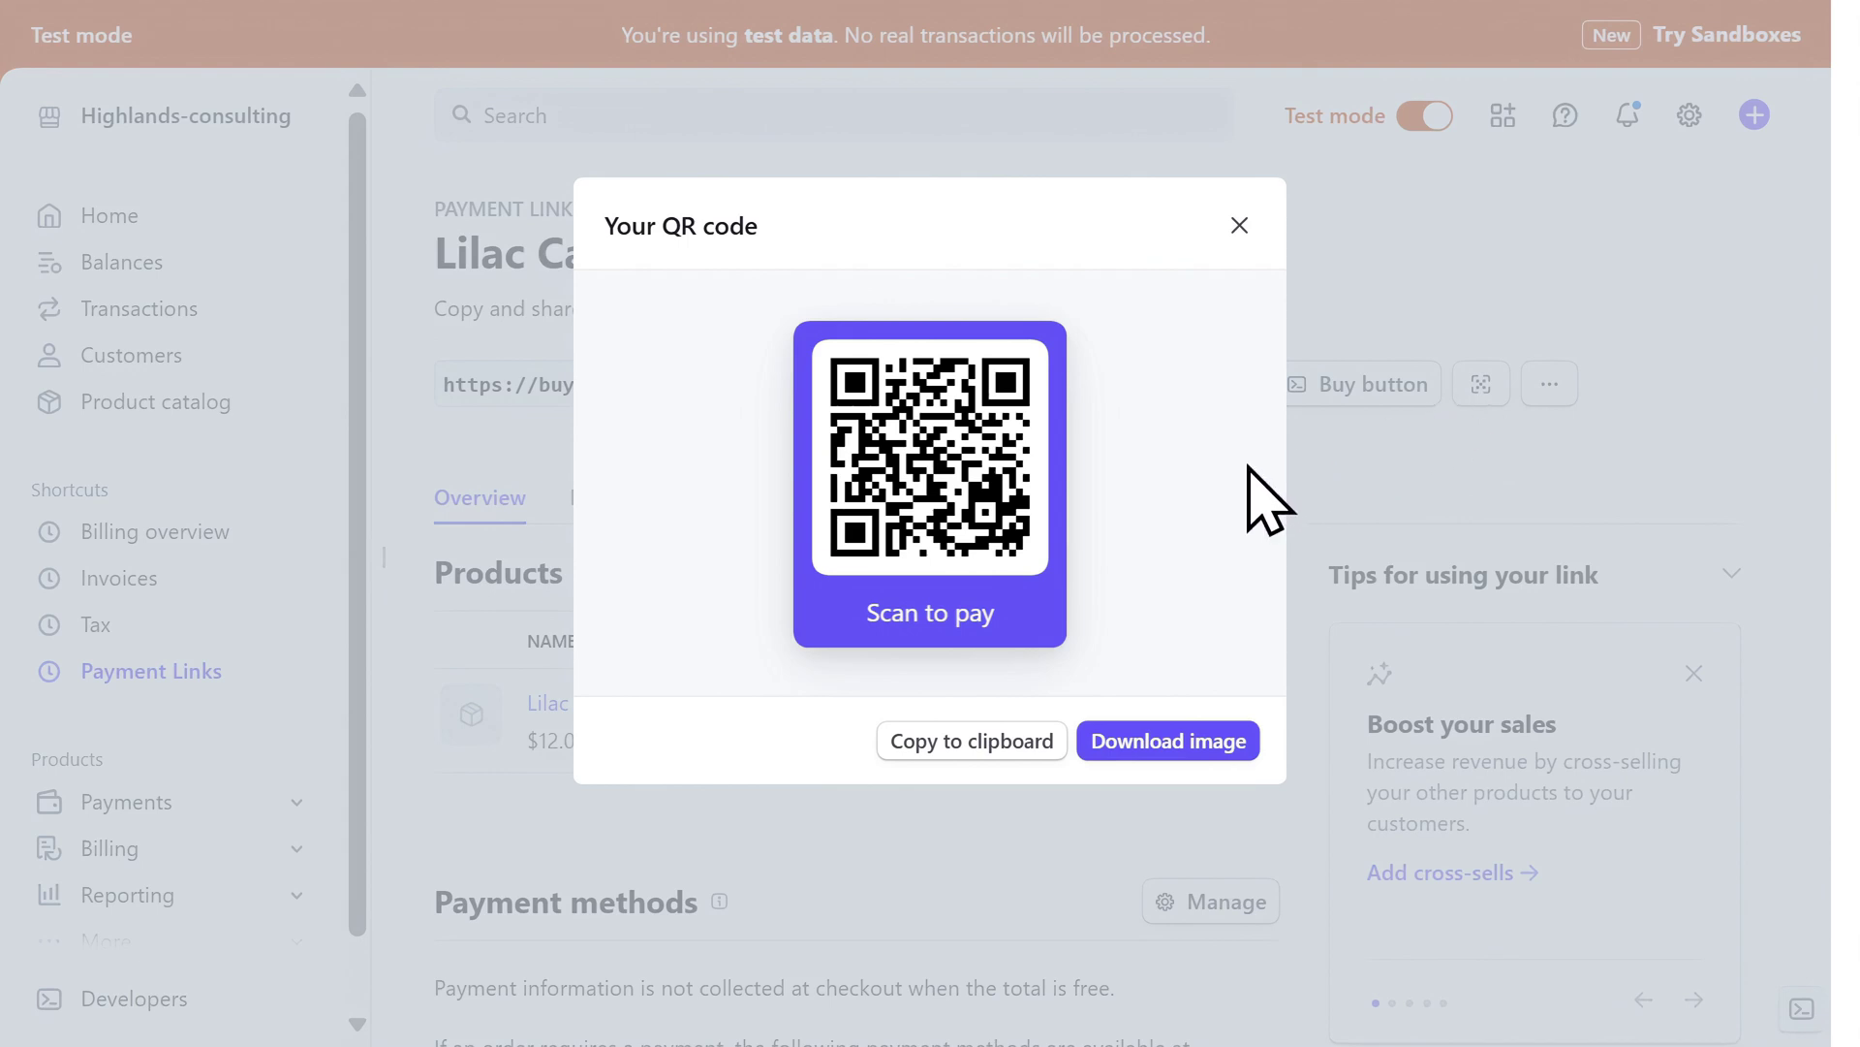
pyautogui.click(1239, 225)
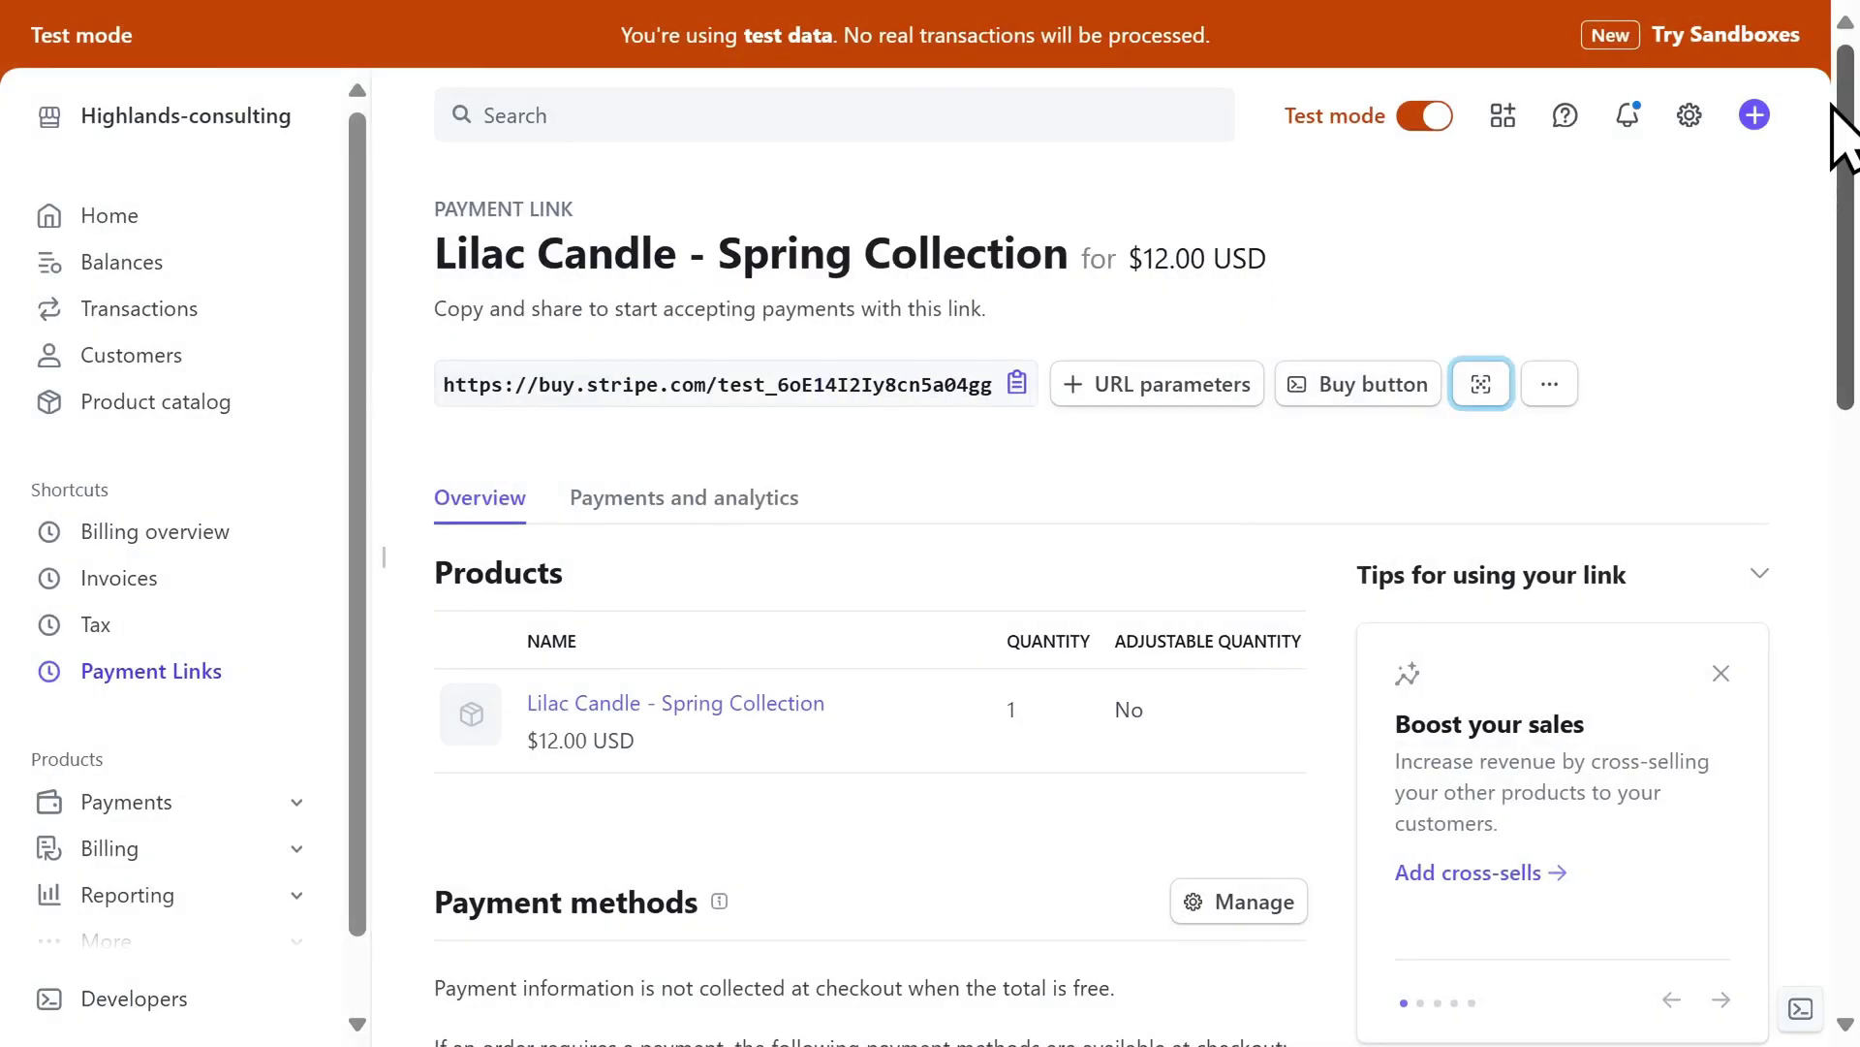
# - Examine the payment link's payment methods, details and checkout preview
pyautogui.scroll(-3, 1815, 158)
pyautogui.scroll(-3, 1803, 201)
pyautogui.scroll(-2, 1804, 295)
pyautogui.scroll(-2, 1769, 300)
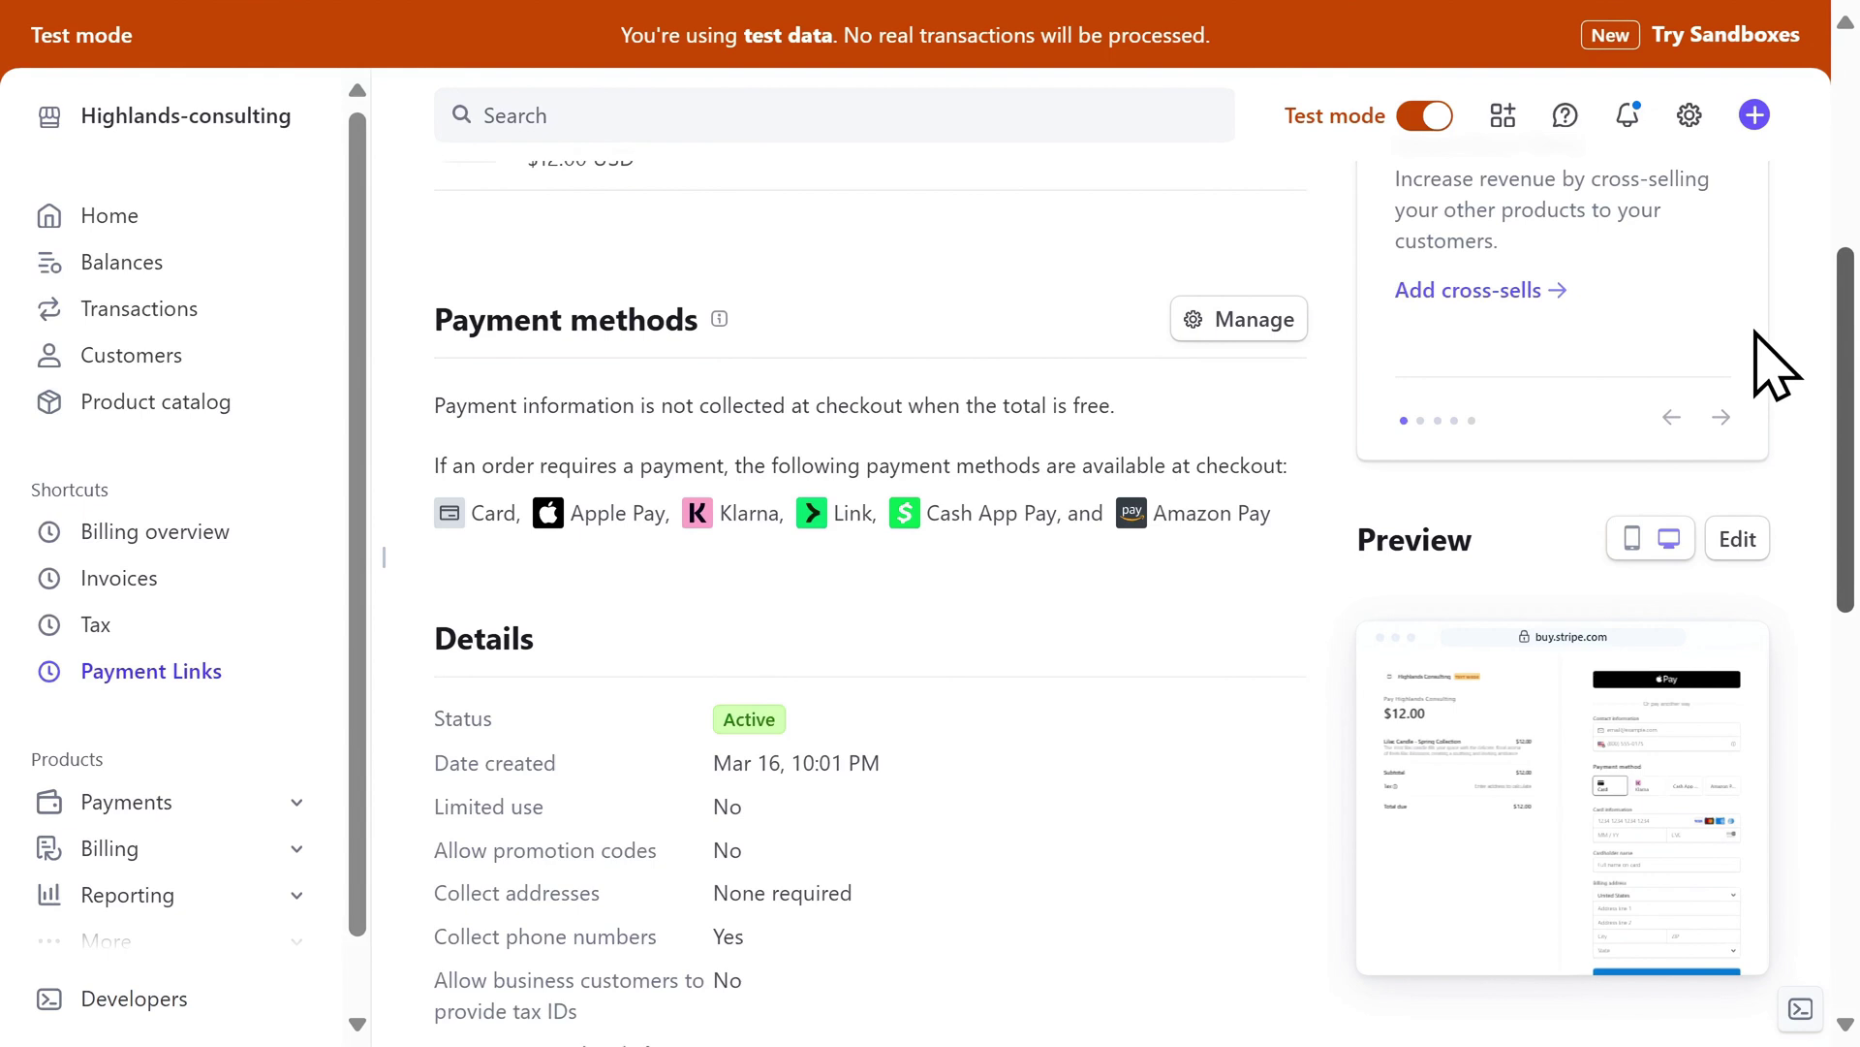
pyautogui.scroll(-2, 1756, 331)
pyautogui.scroll(-2, 1749, 365)
pyautogui.scroll(-4, 1745, 395)
pyautogui.scroll(-2, 1756, 485)
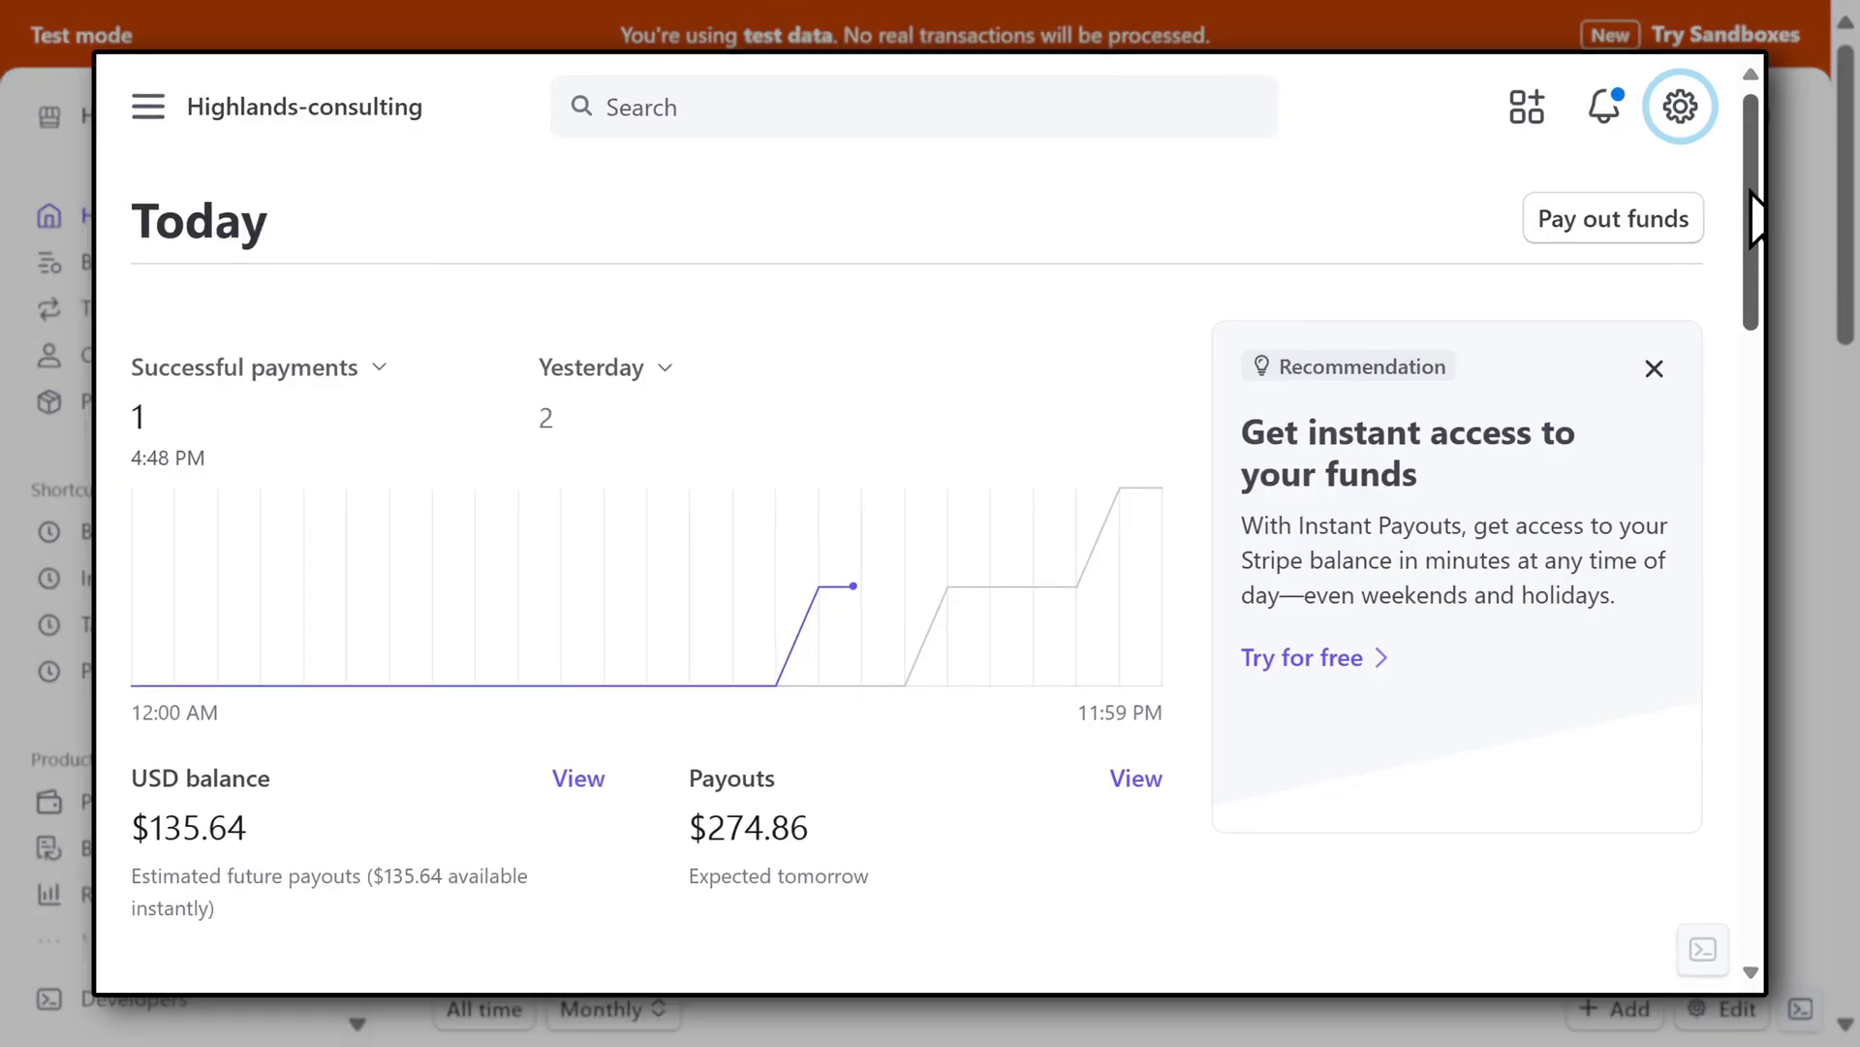
# - Review the payment charts and sales overview on the home dashboard
pyautogui.moveTo(1754, 216); pyautogui.dragTo(1712, 577)
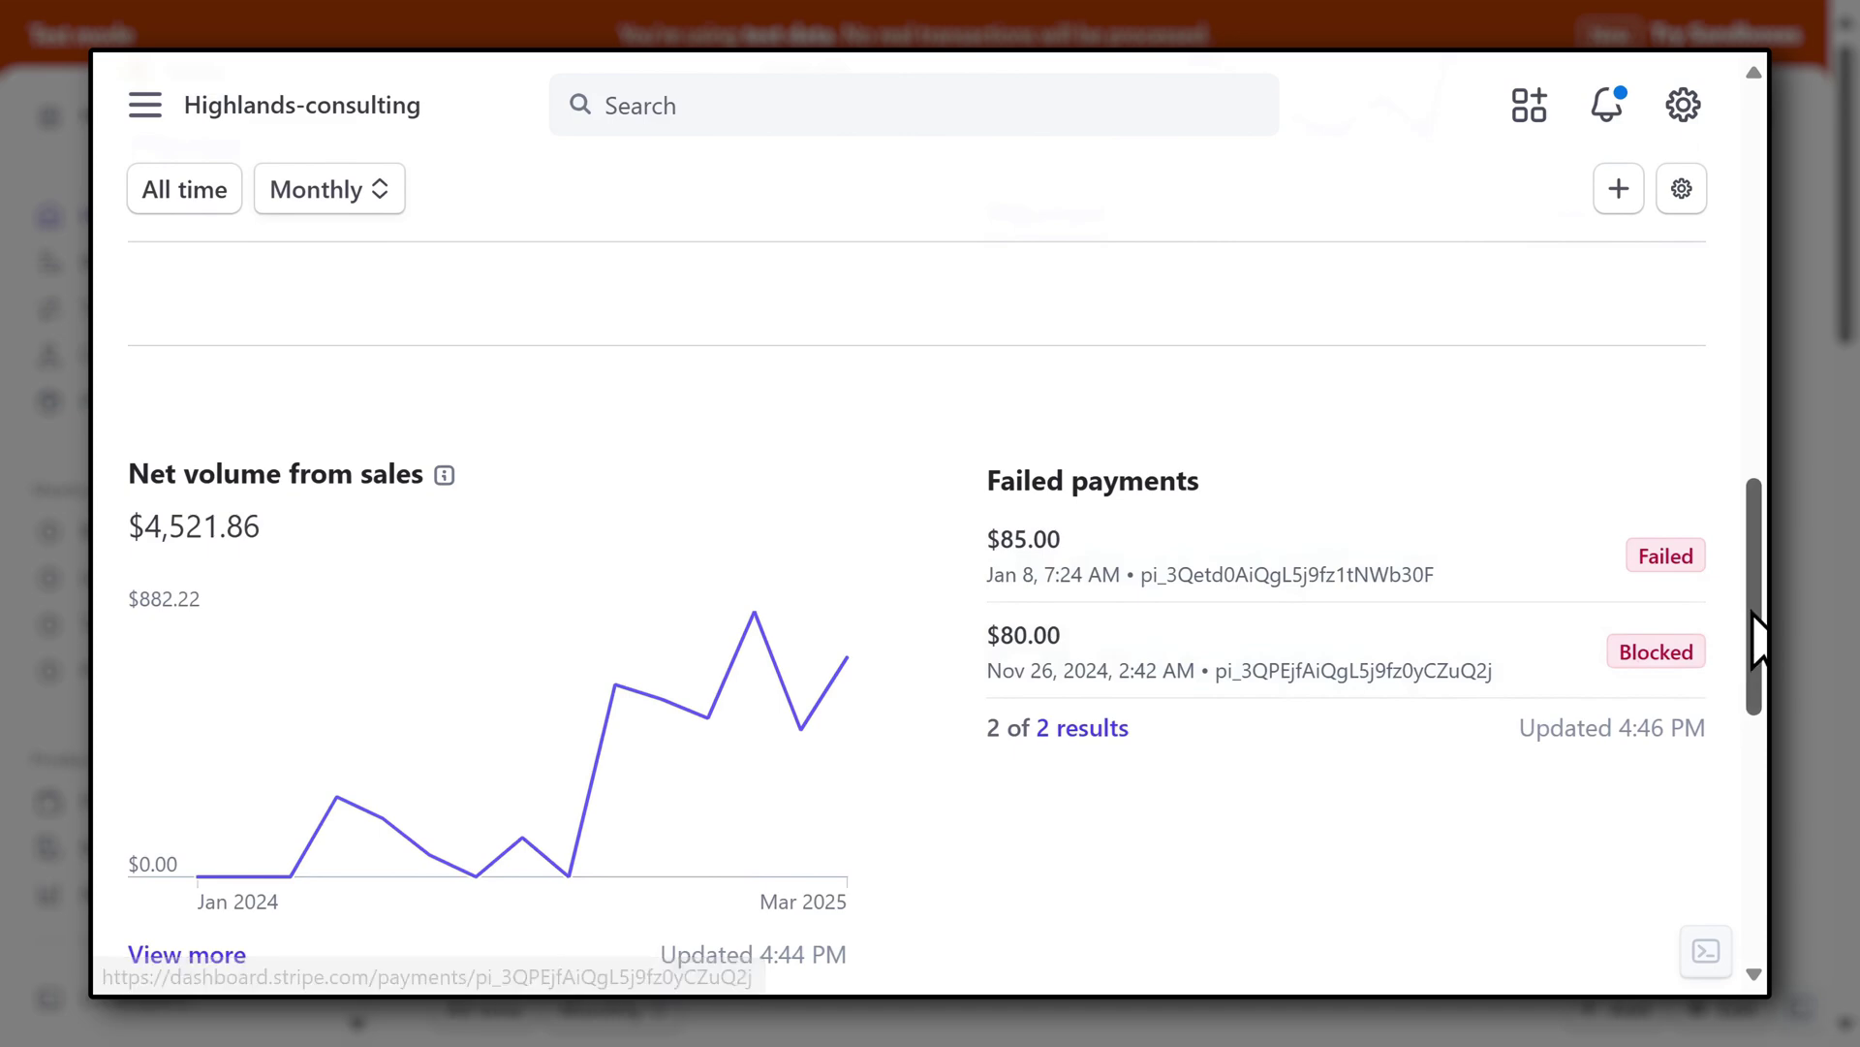
pyautogui.moveTo(1749, 612); pyautogui.dragTo(1751, 628)
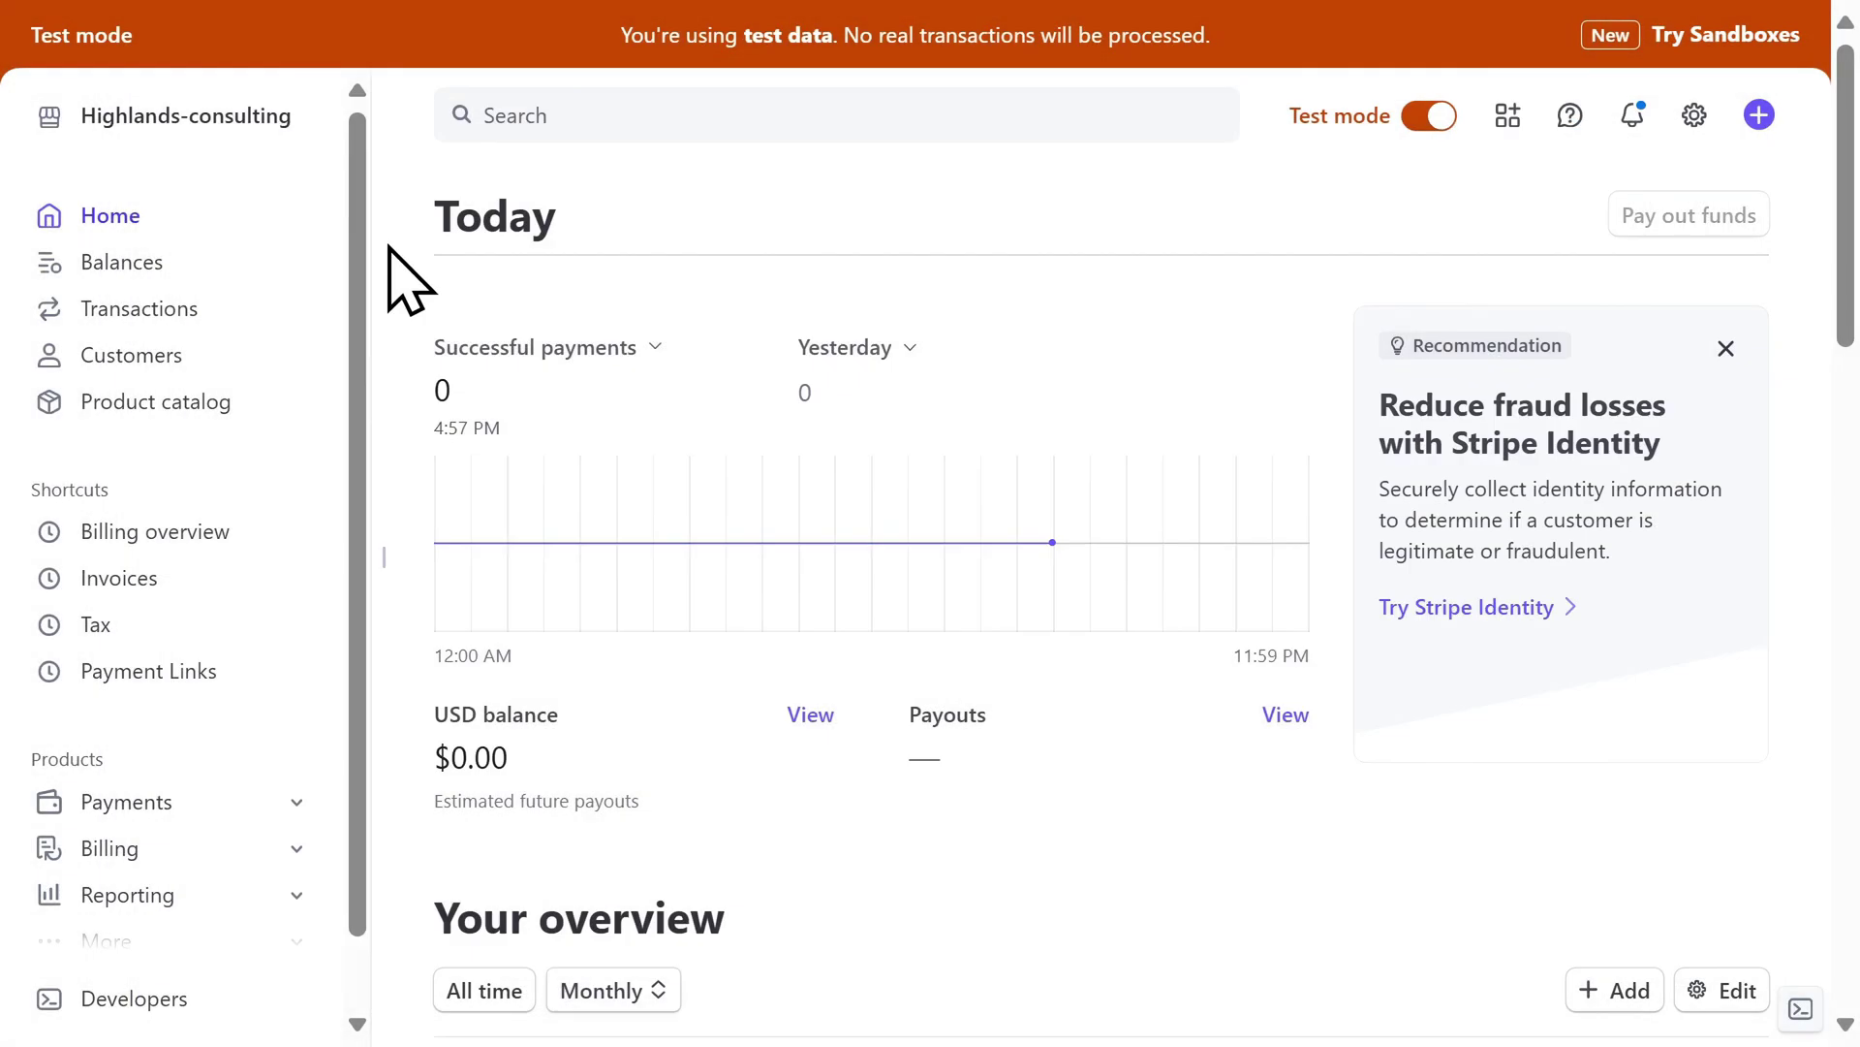
# - Open the product catalog and start creating another product
pyautogui.click(177, 403)
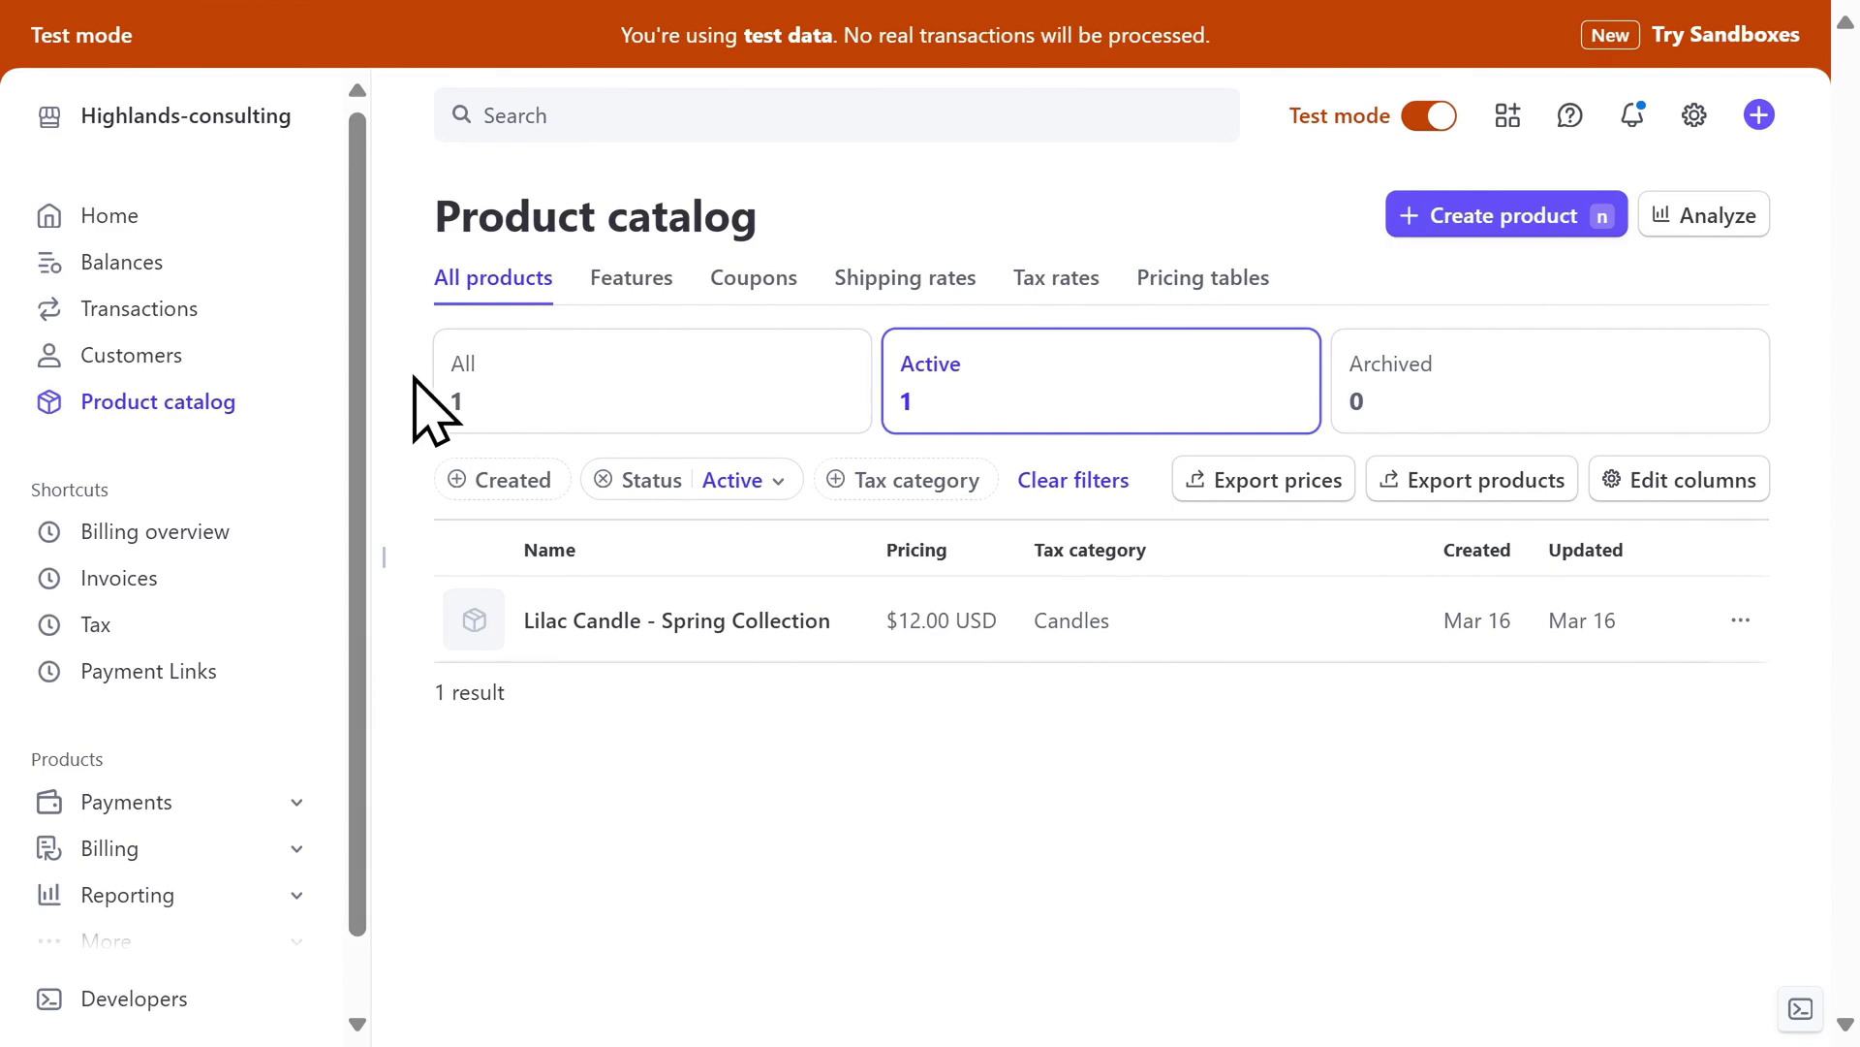
pyautogui.click(1420, 242)
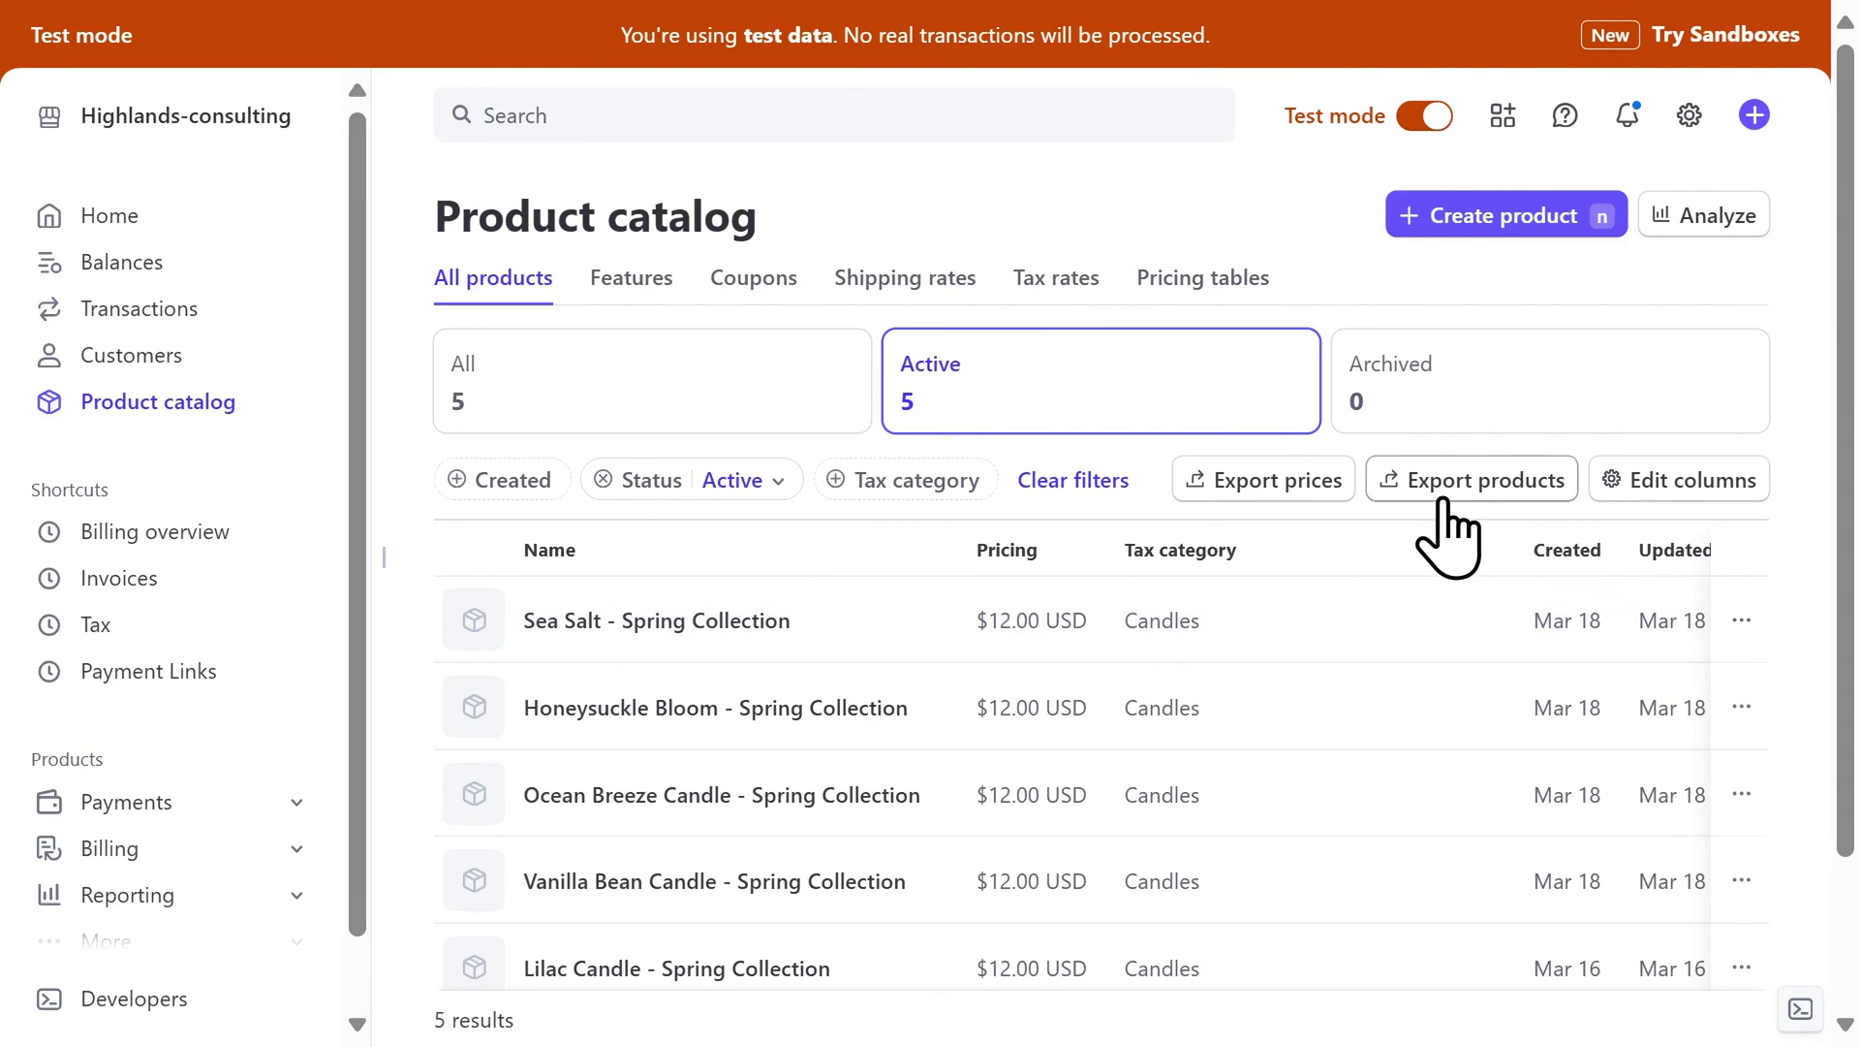
# - Go to the customer list and open the form for creating a new customer
pyautogui.click(160, 359)
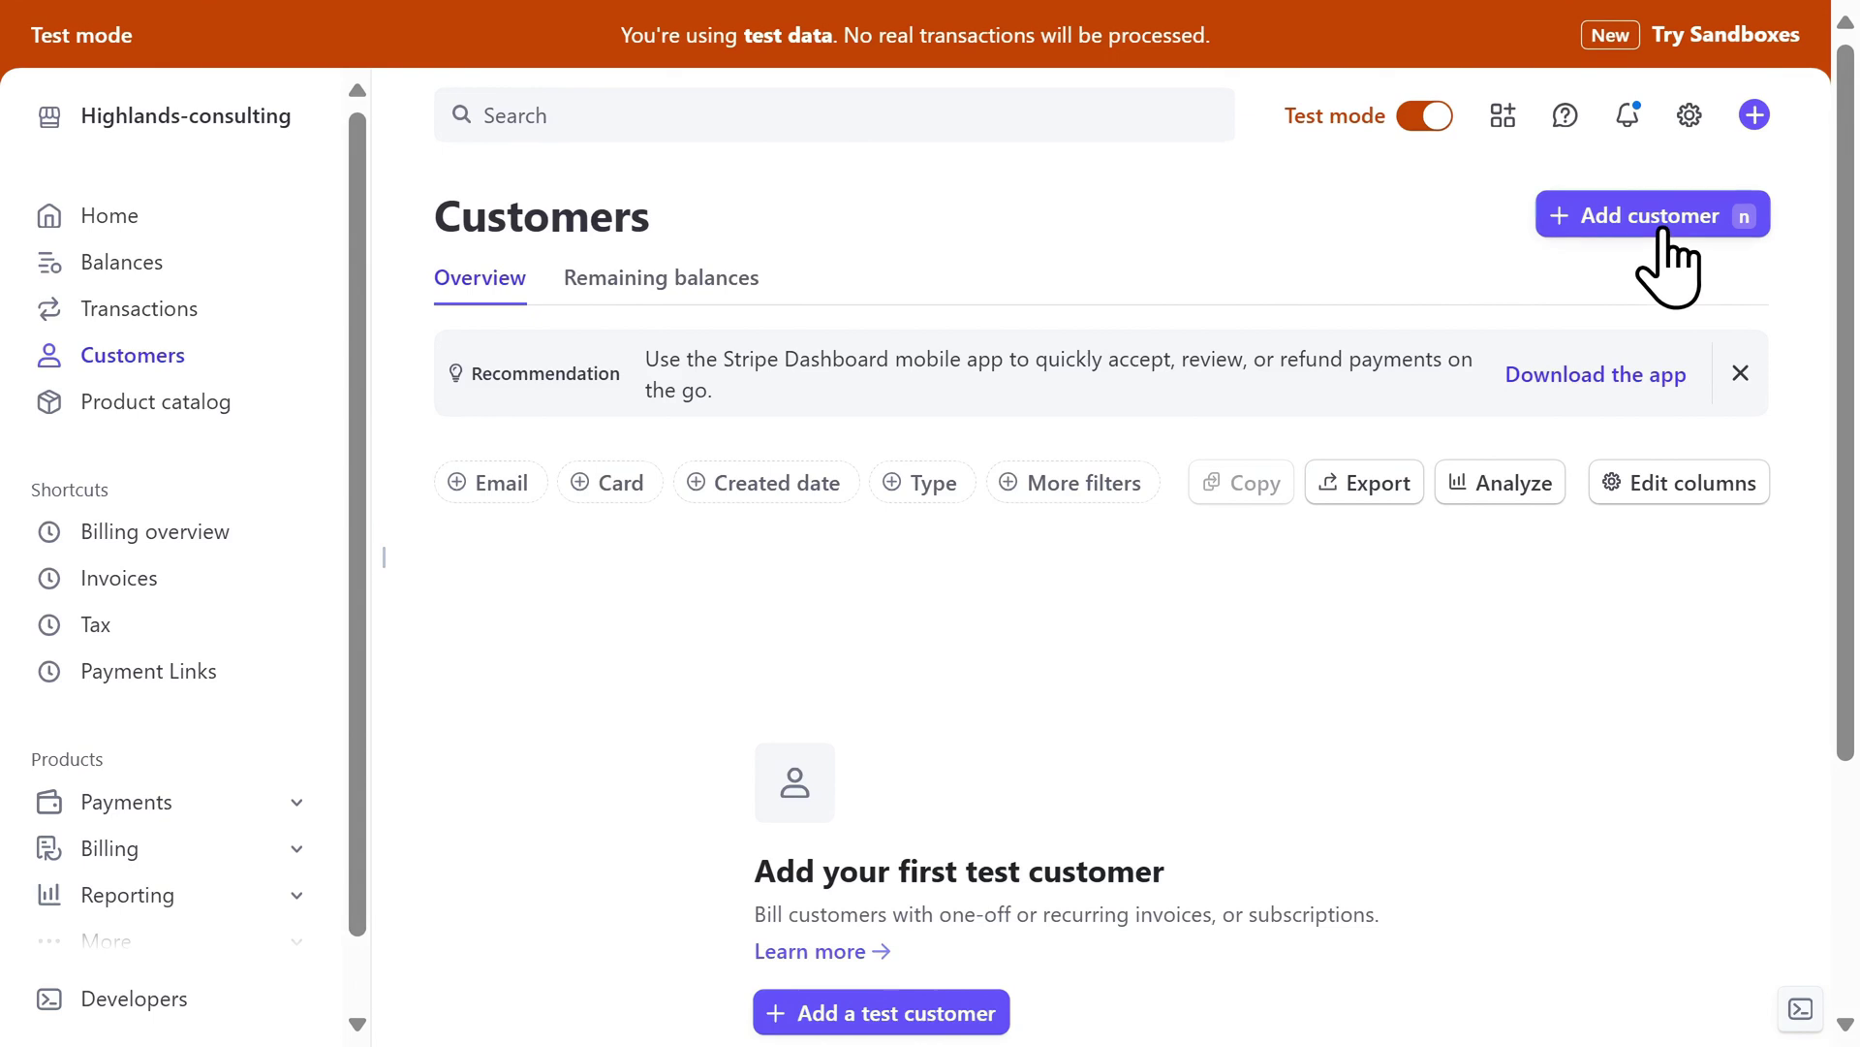
pyautogui.click(1663, 233)
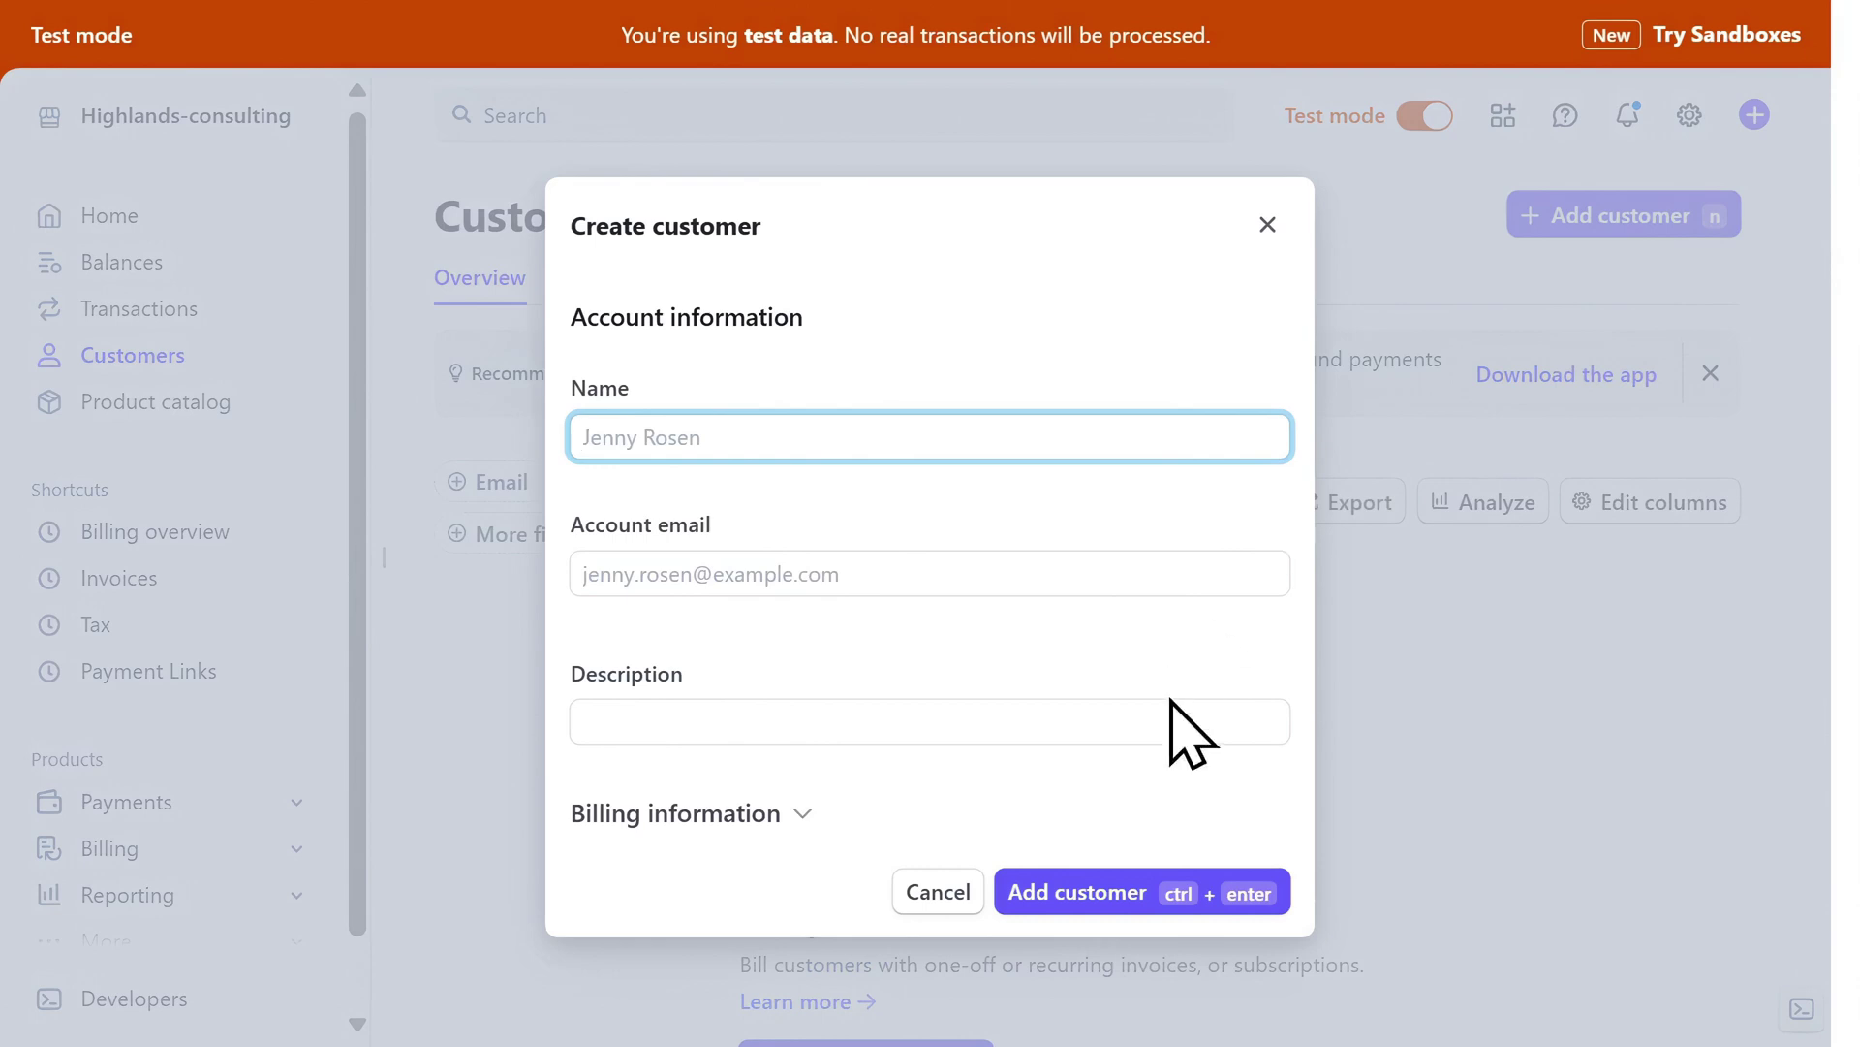
pyautogui.click(1196, 783)
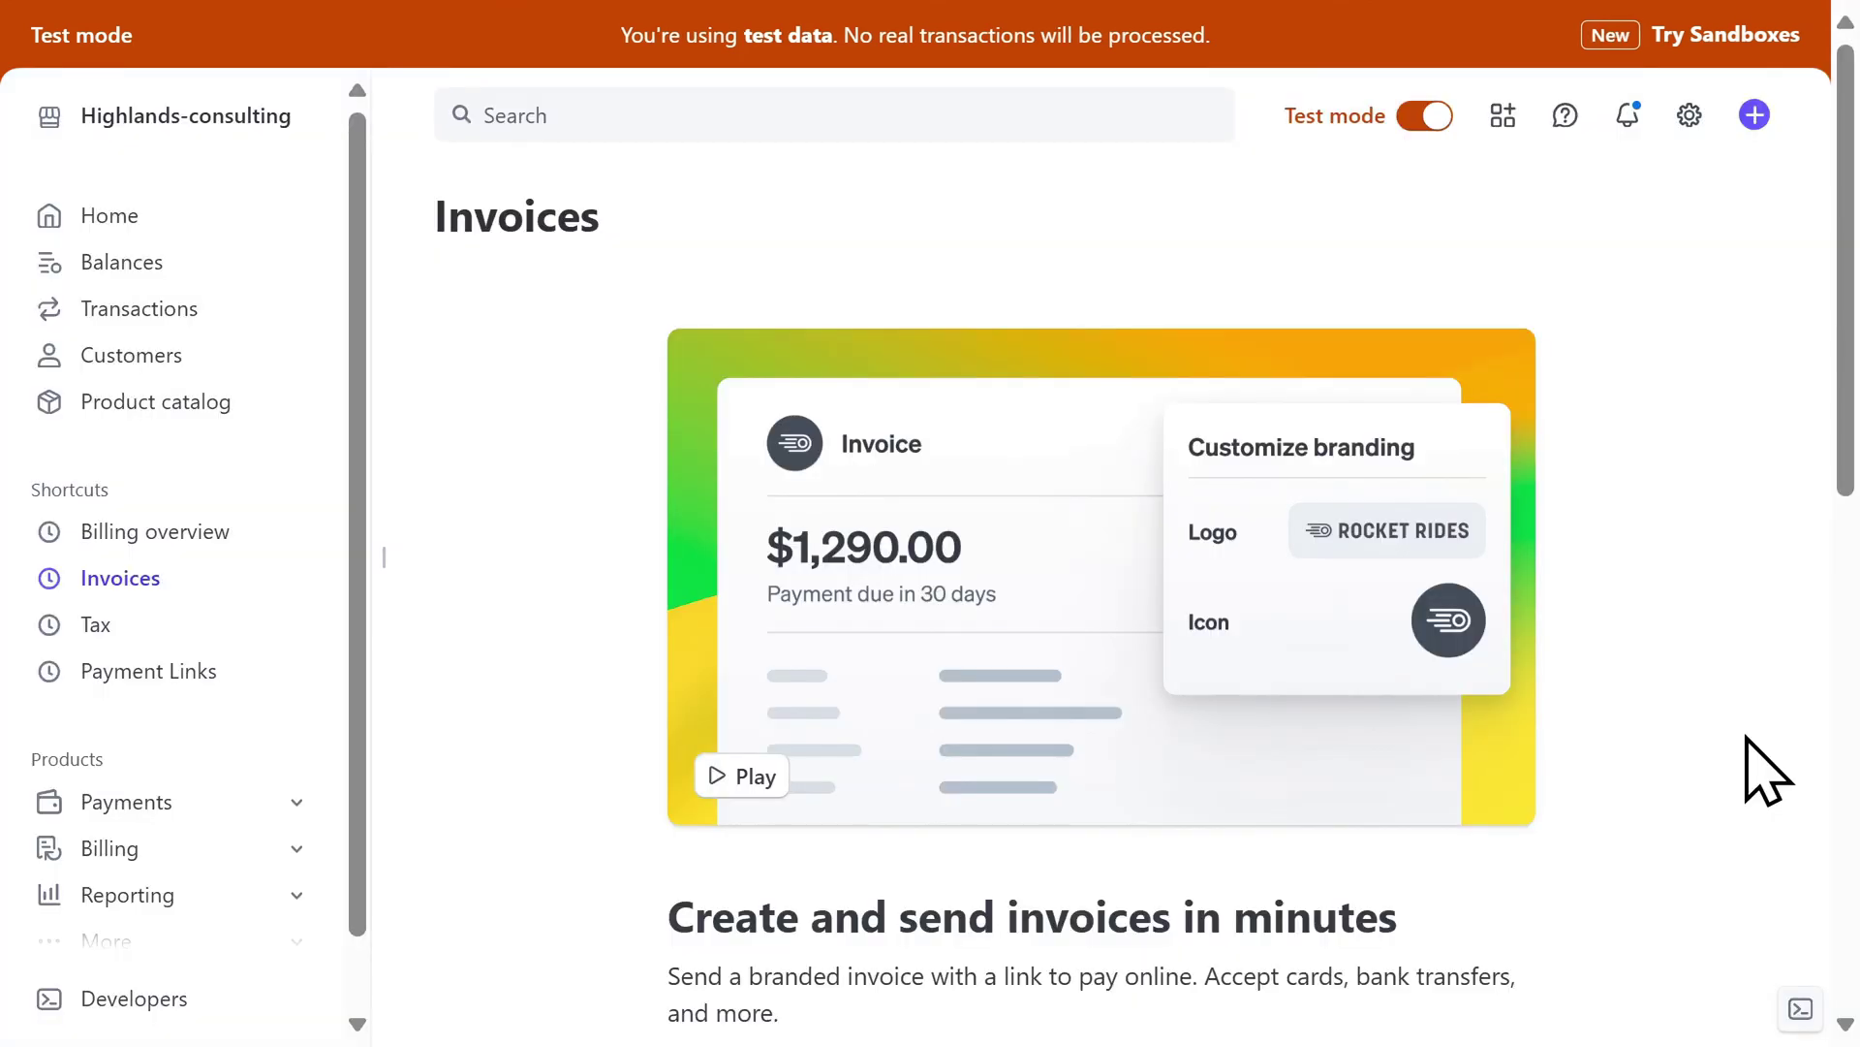
# - Create a test invoice and select the recently added customer as its recipient
pyautogui.scroll(-2, 1768, 770)
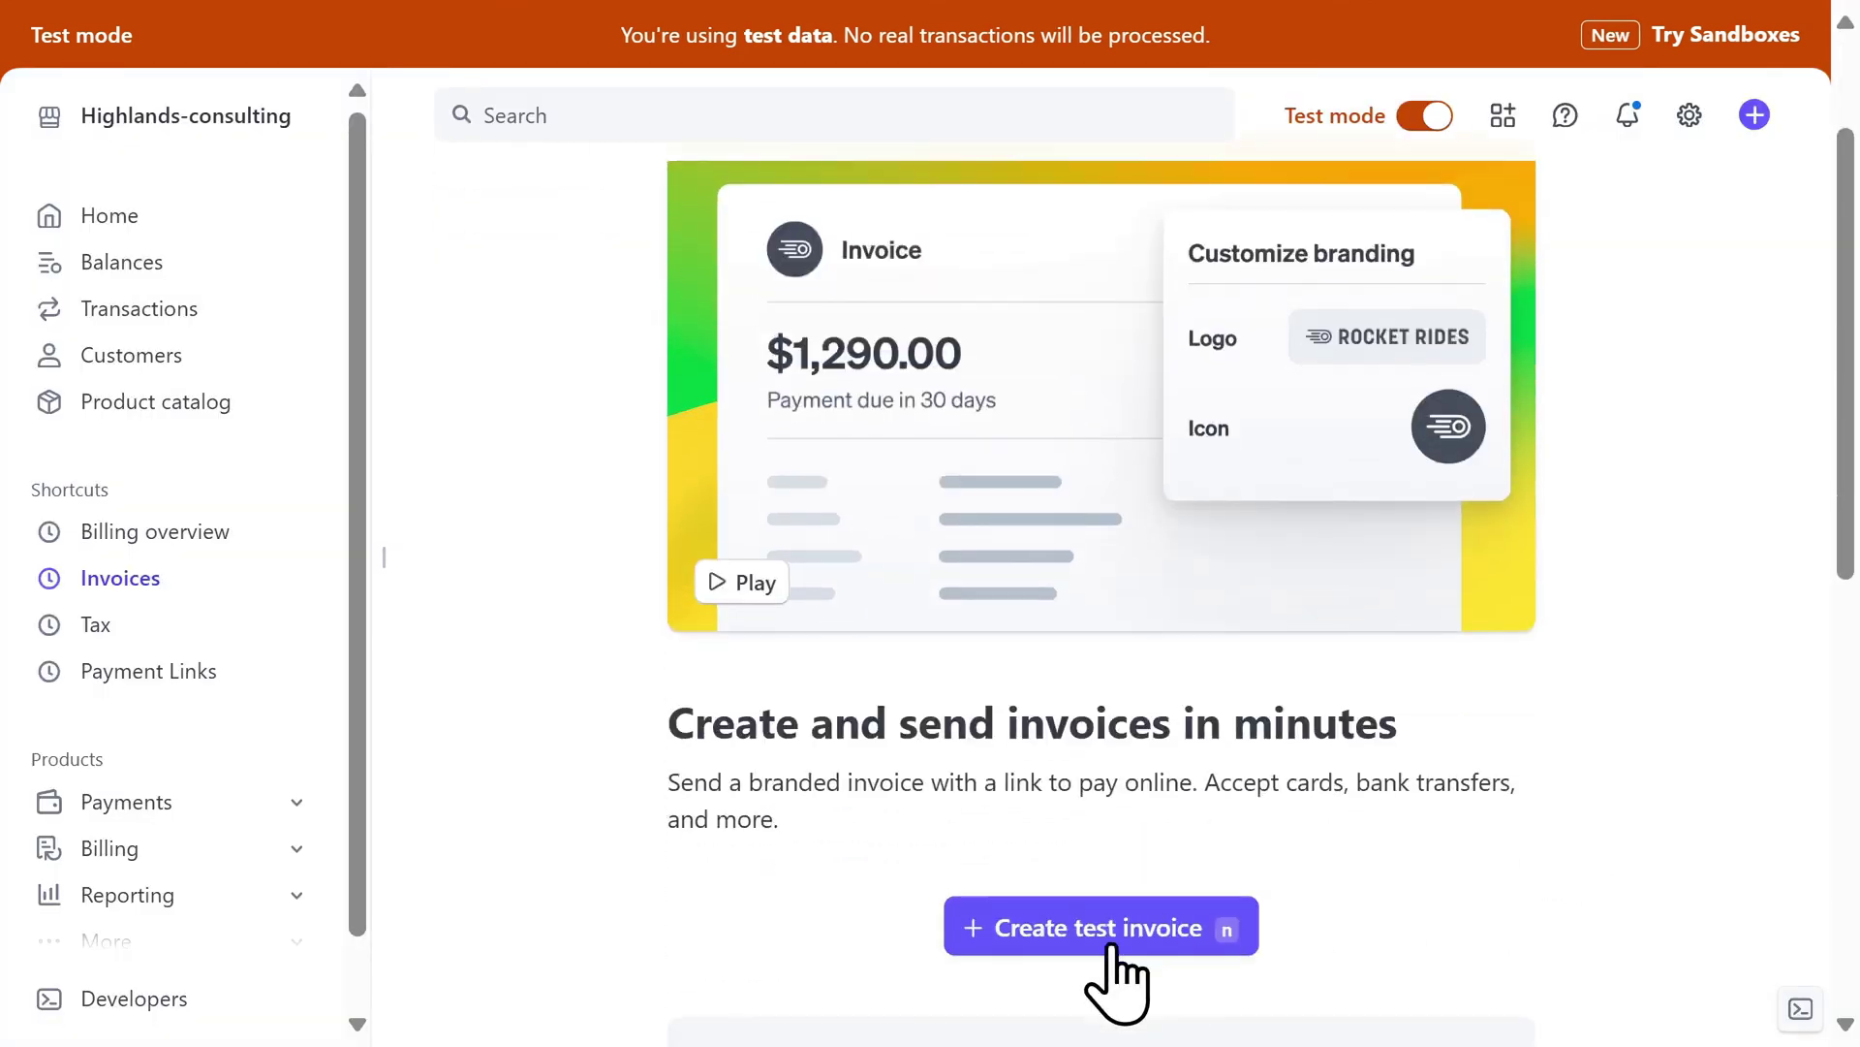
pyautogui.click(1066, 953)
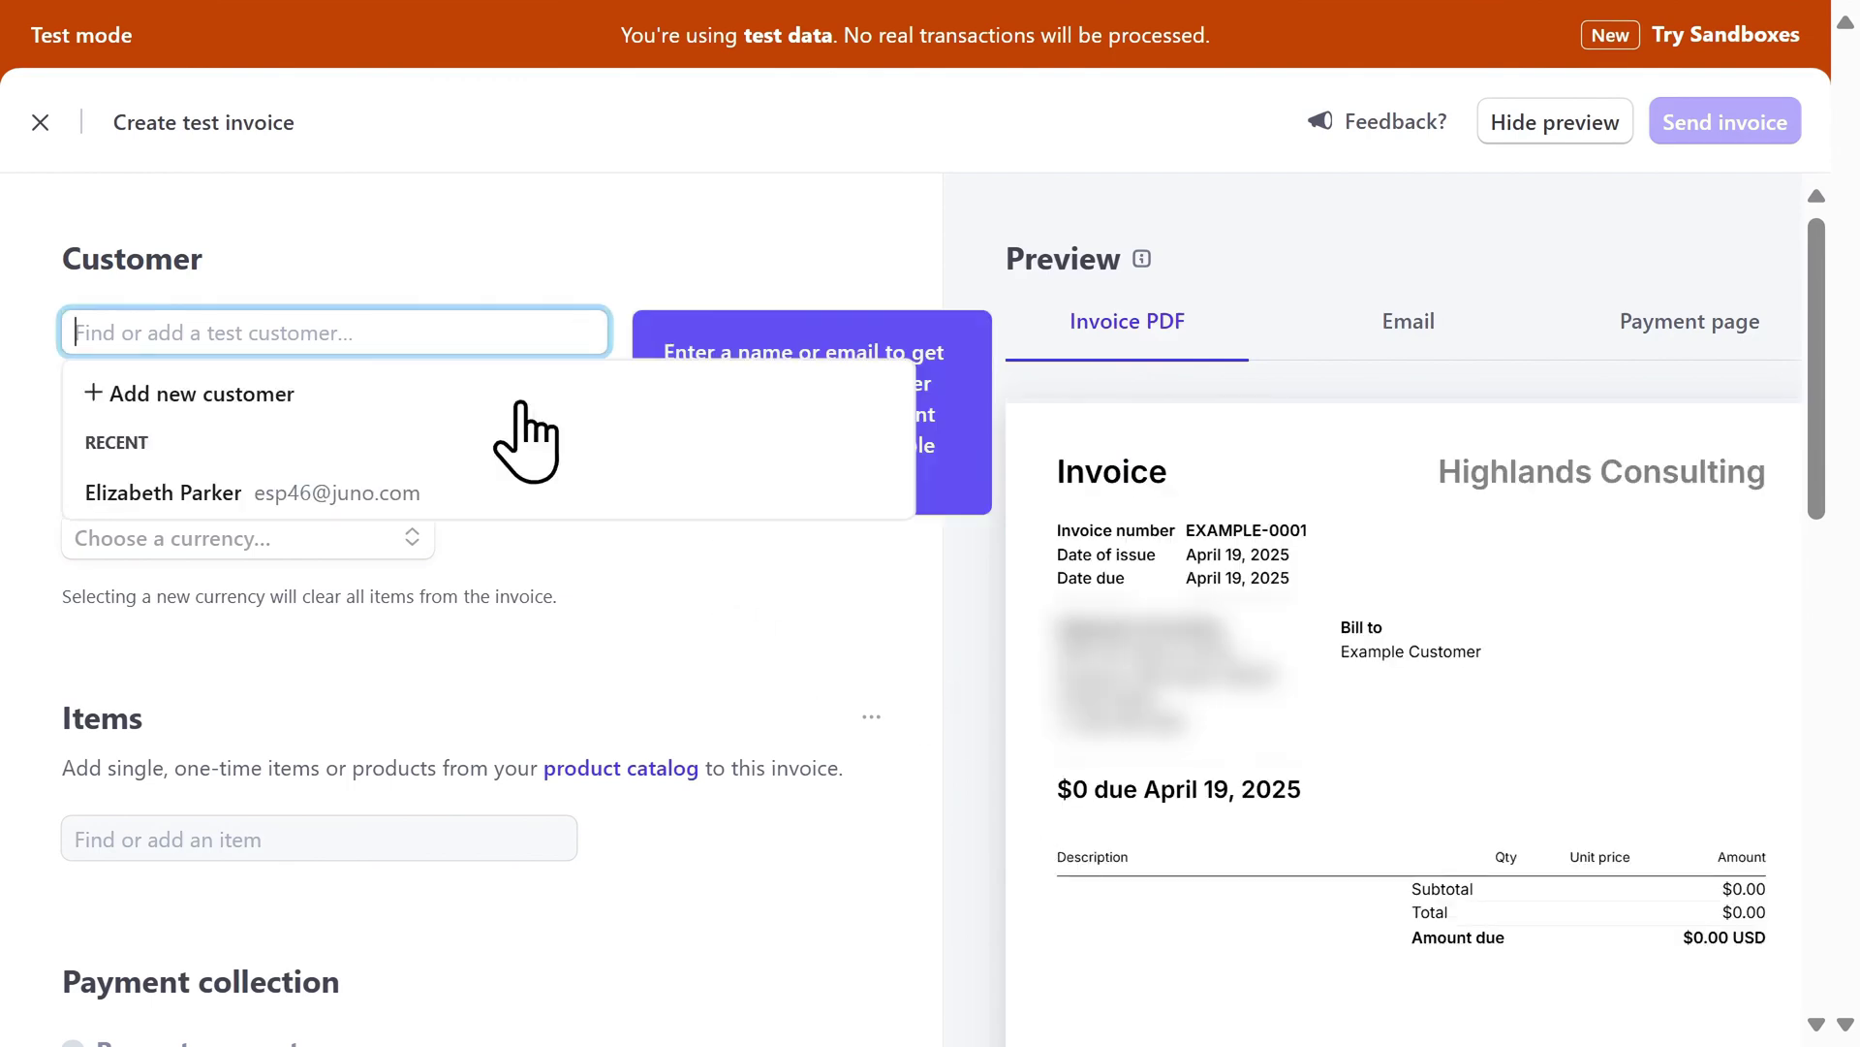
pyautogui.click(453, 487)
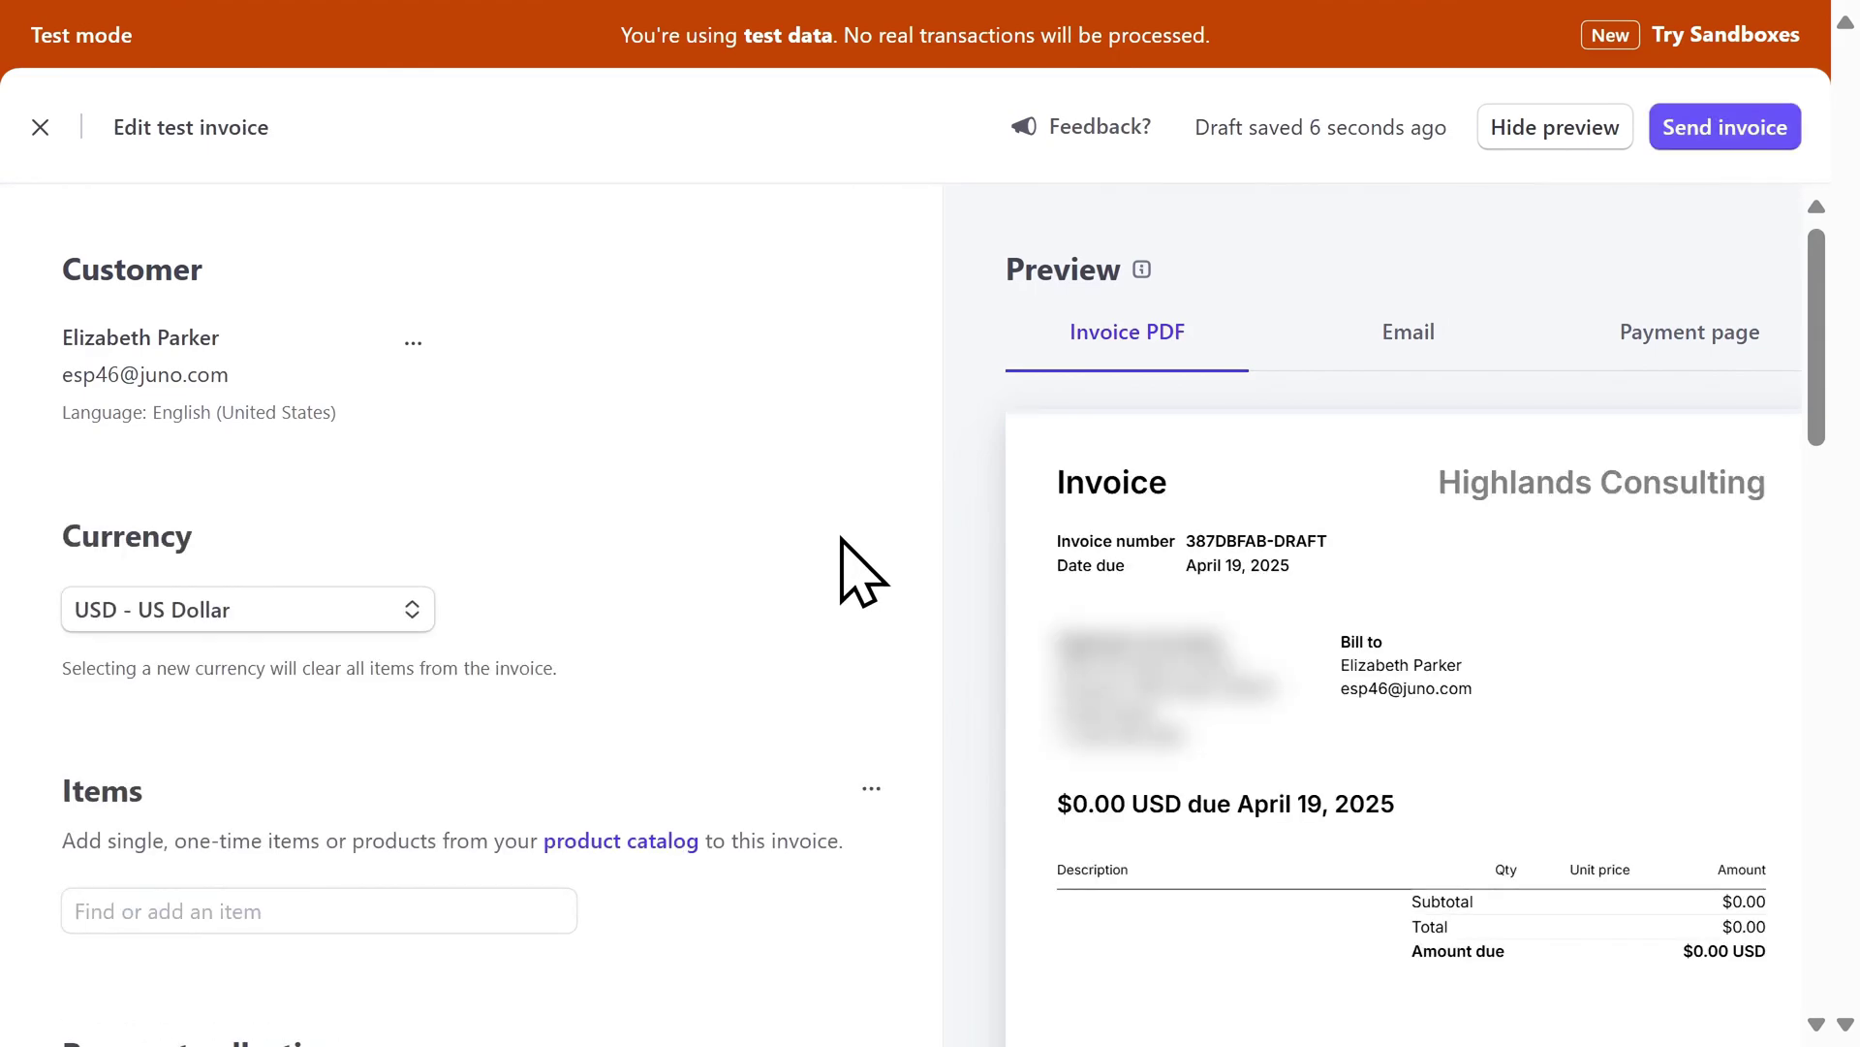
pyautogui.scroll(-2, 841, 539)
pyautogui.scroll(-2, 862, 572)
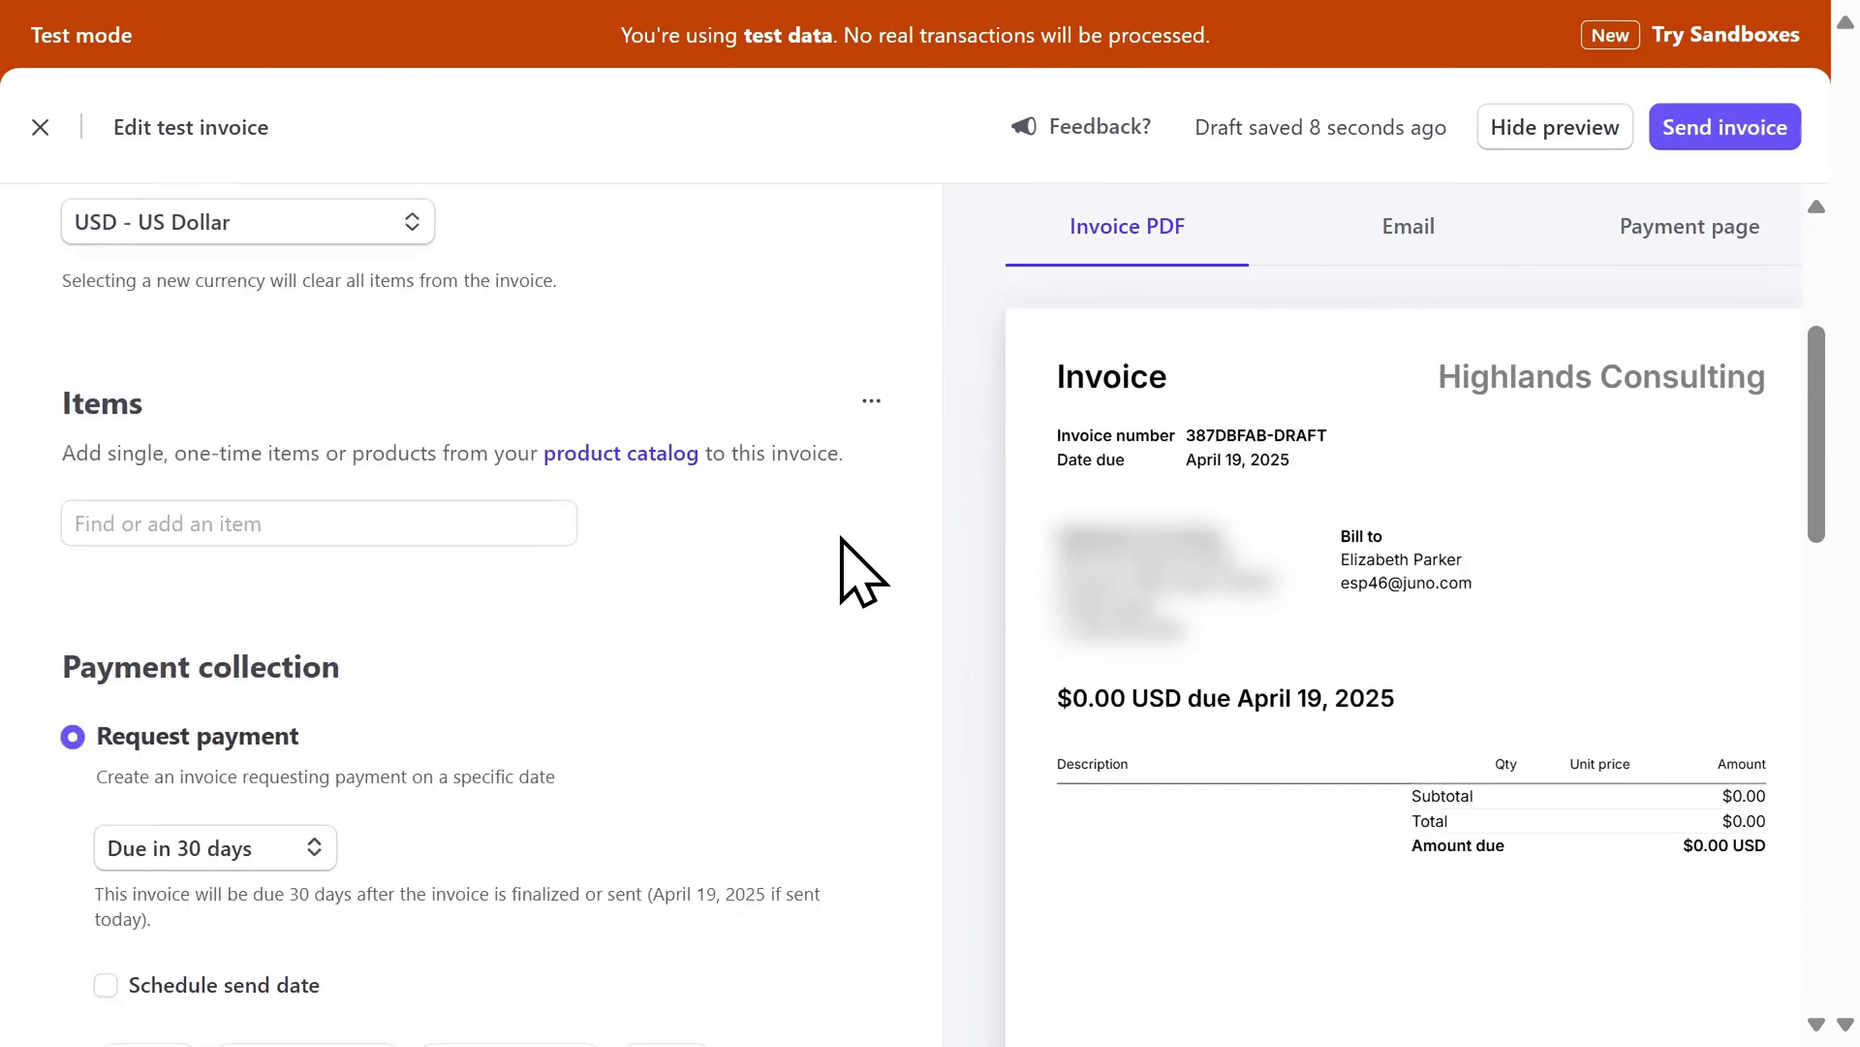
# - Add one Sea Salt - Spring Collection item at $12.00 to the invoice and save it
pyautogui.click(419, 524)
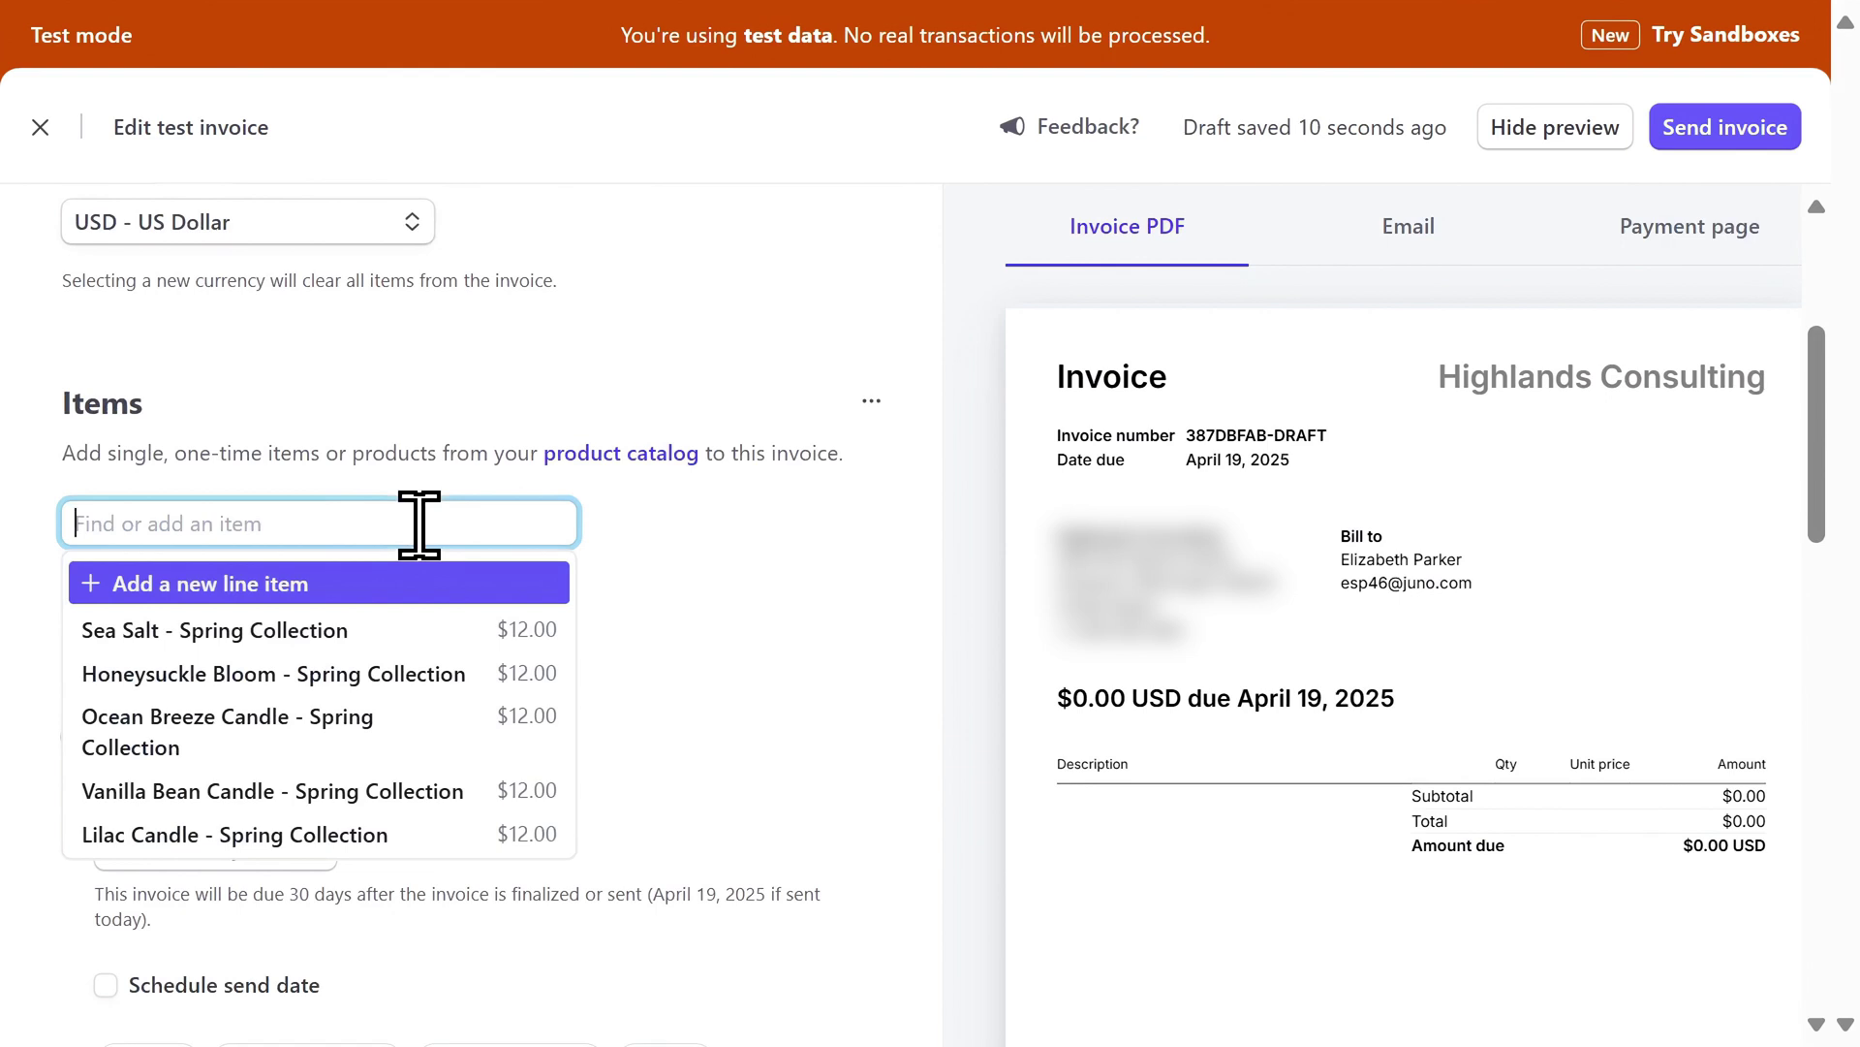
pyautogui.click(347, 628)
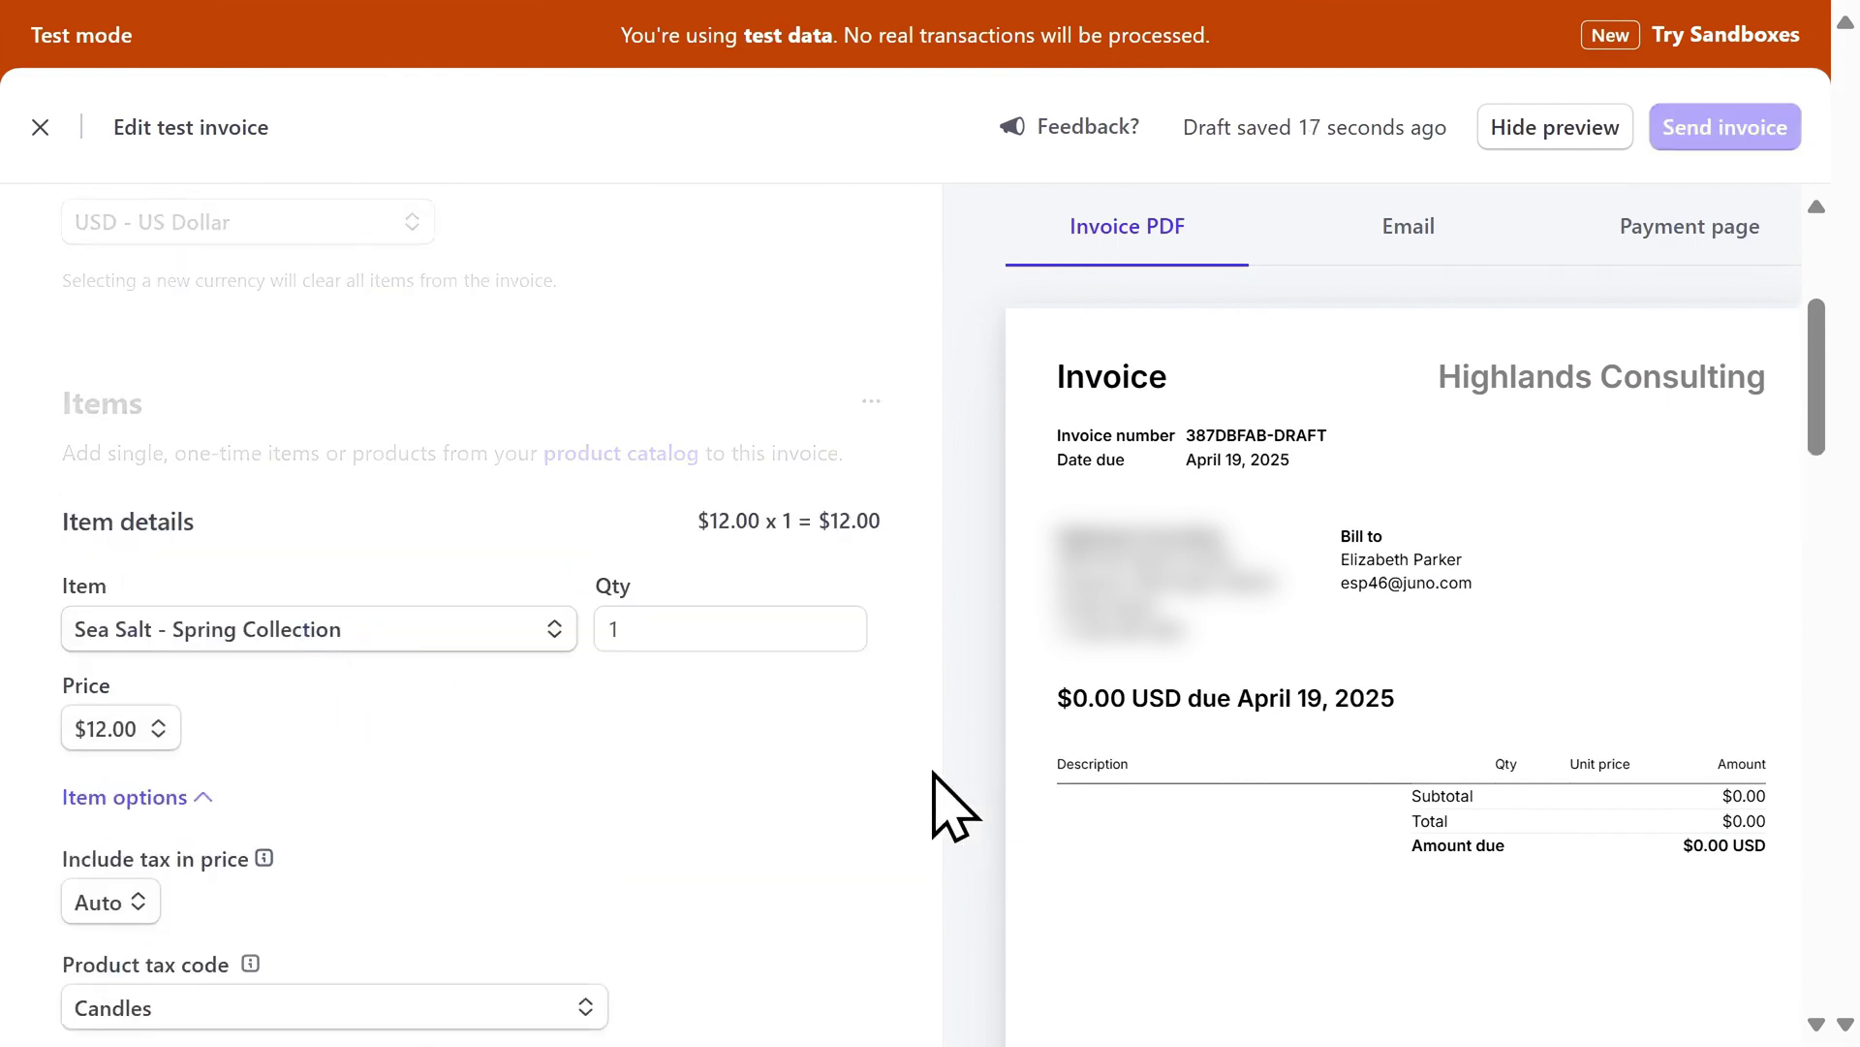
pyautogui.scroll(-4, 934, 801)
pyautogui.scroll(-2, 921, 781)
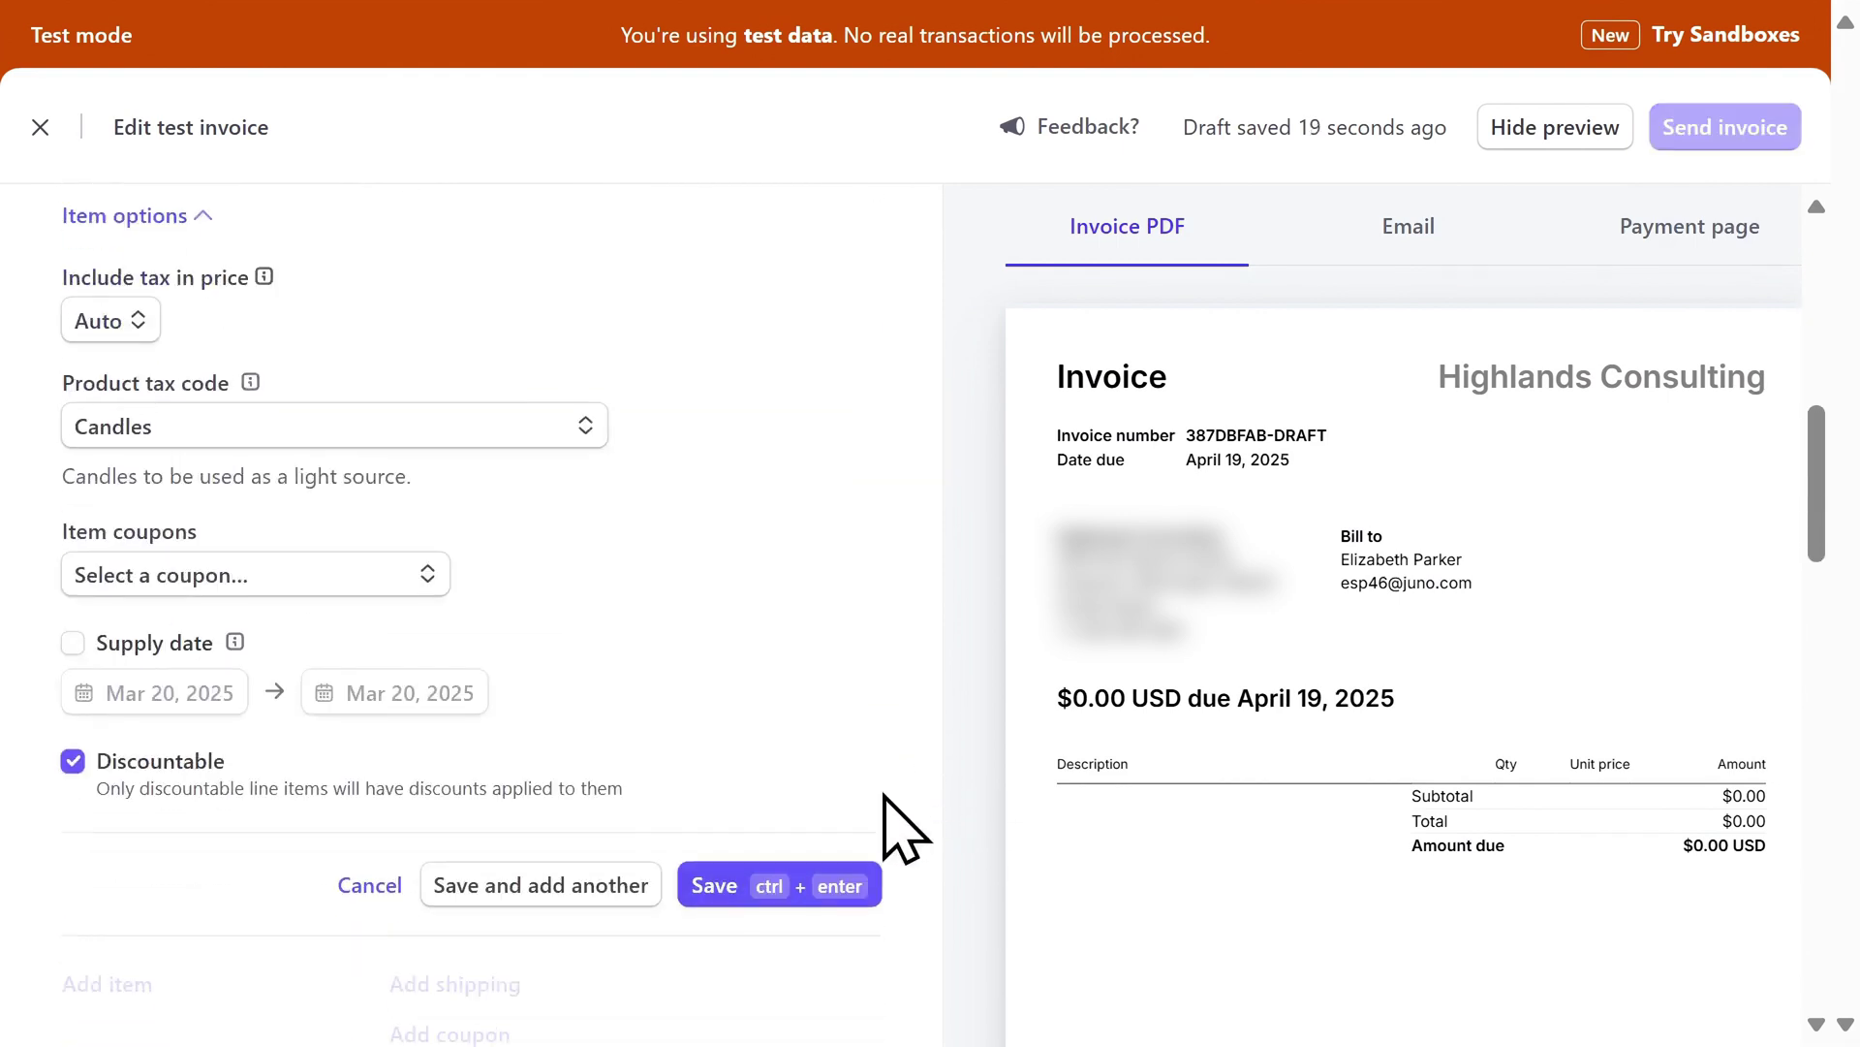
pyautogui.click(809, 887)
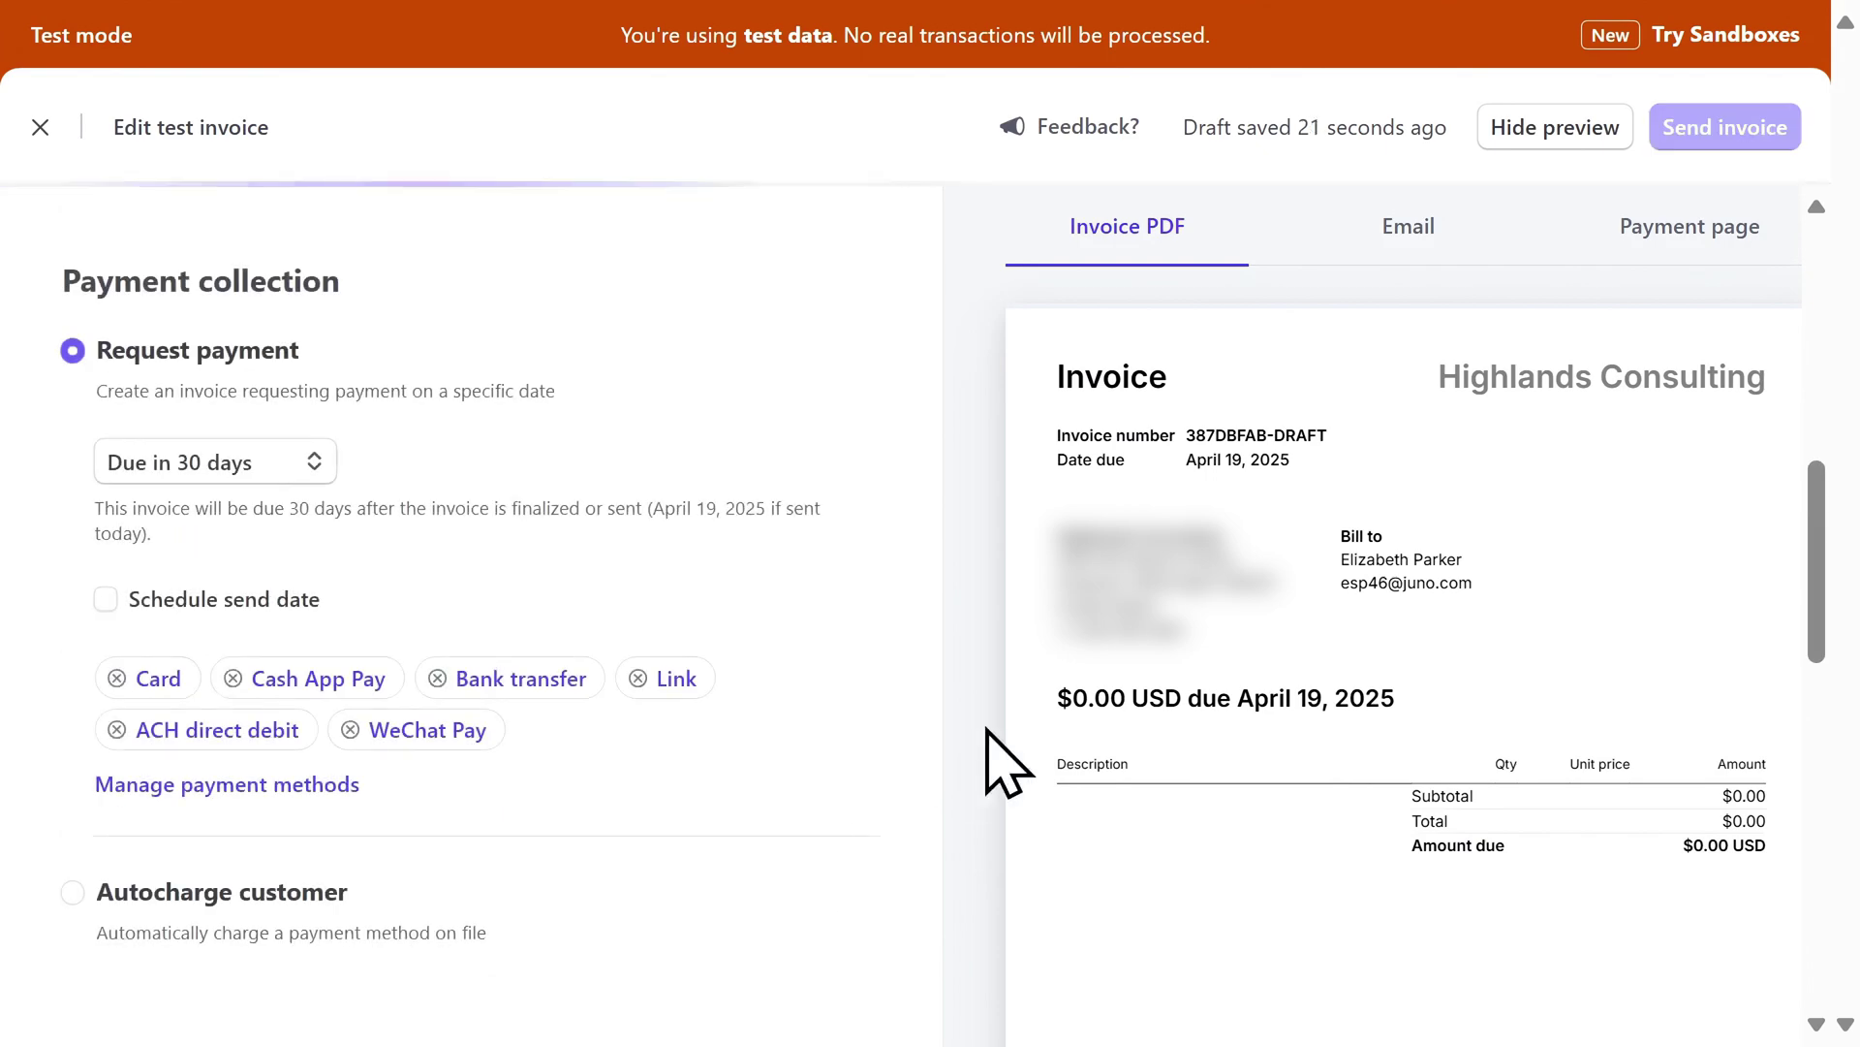
# - Add a Vanilla Bean Candle - Spring Collection line item to the invoice and save it
pyautogui.scroll(4, 986, 726)
pyautogui.scroll(2, 969, 722)
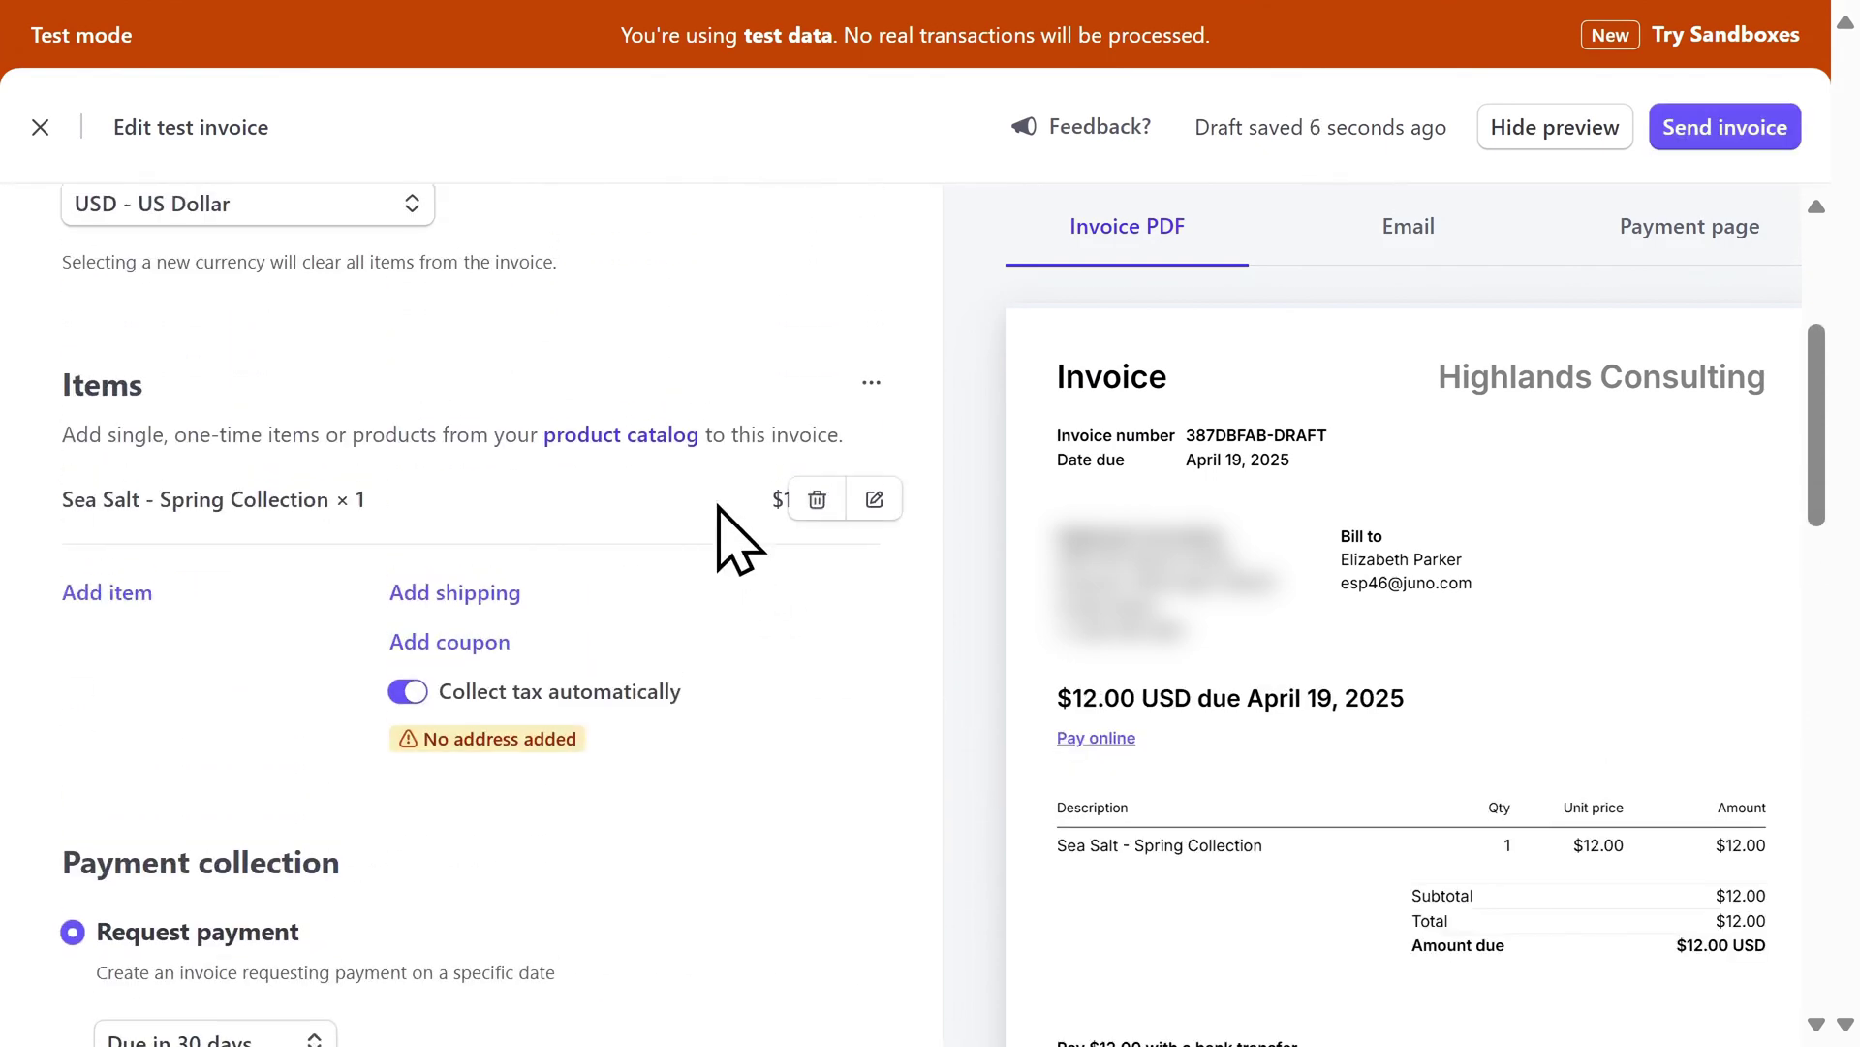
pyautogui.click(135, 590)
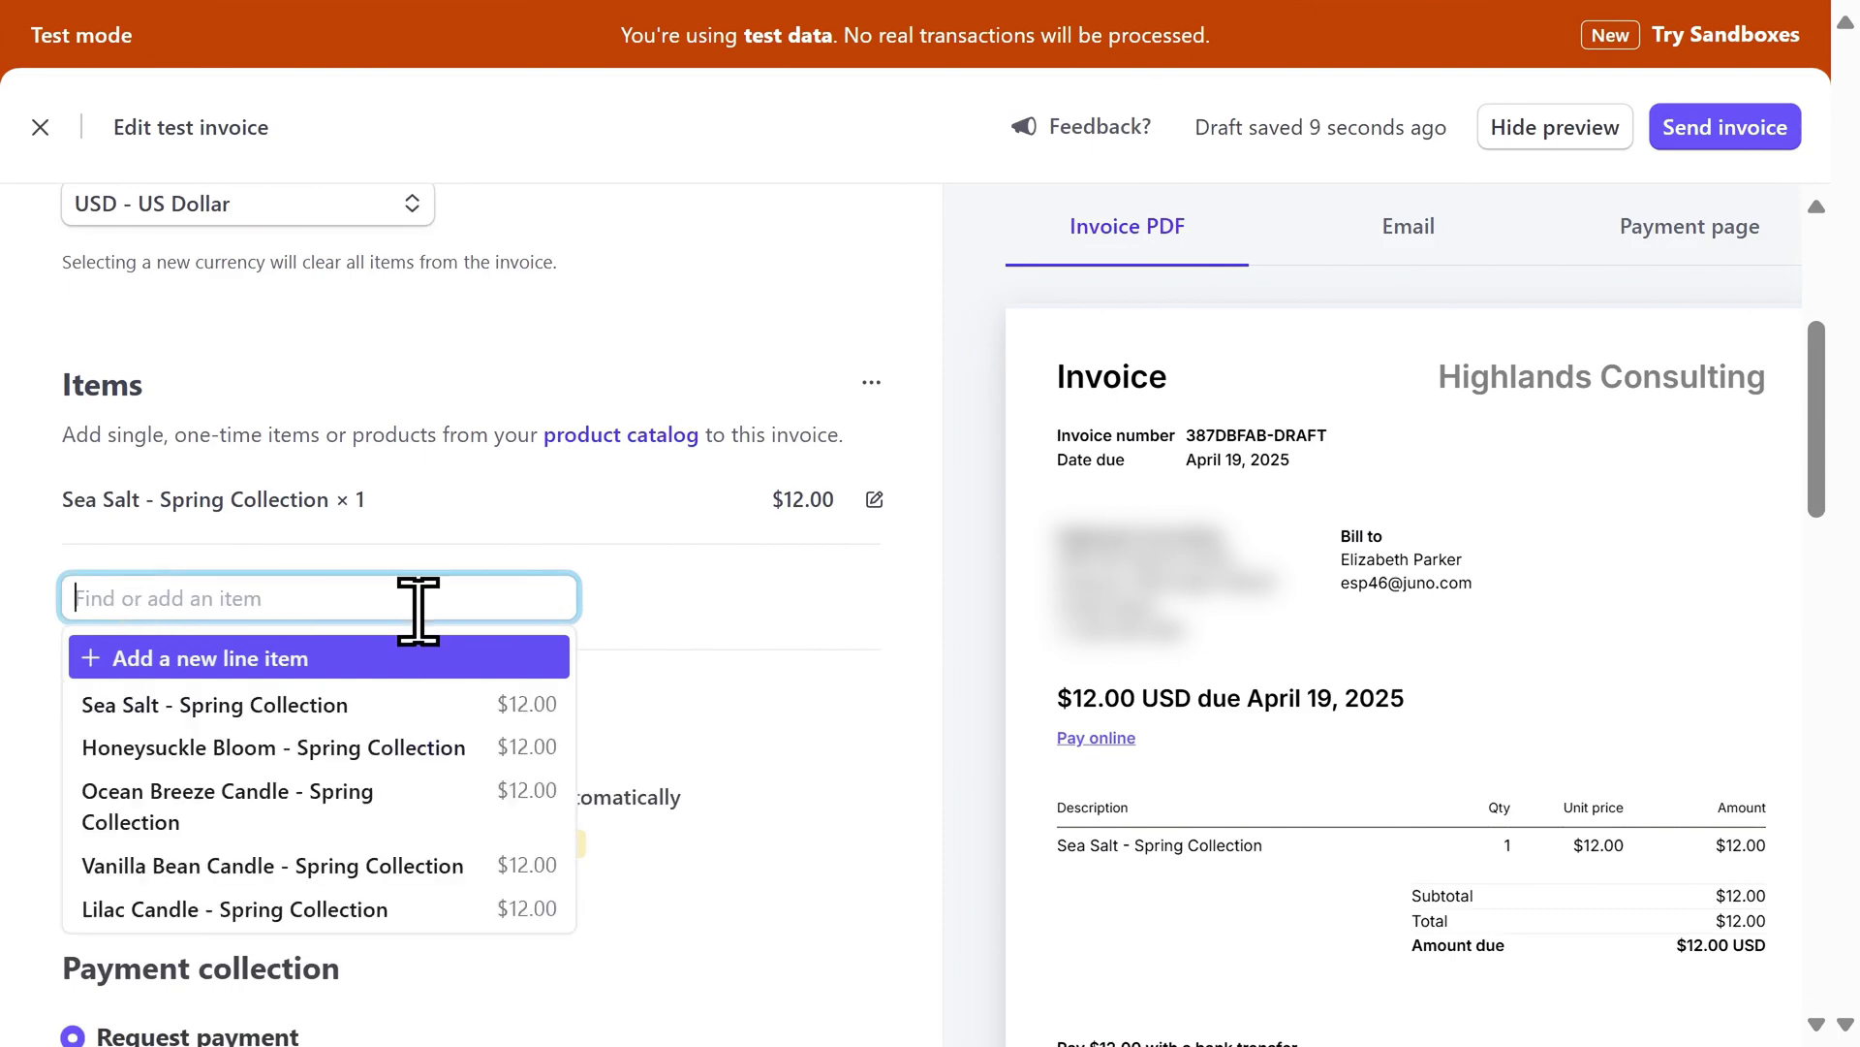
pyautogui.click(411, 867)
pyautogui.scroll(-6, 953, 765)
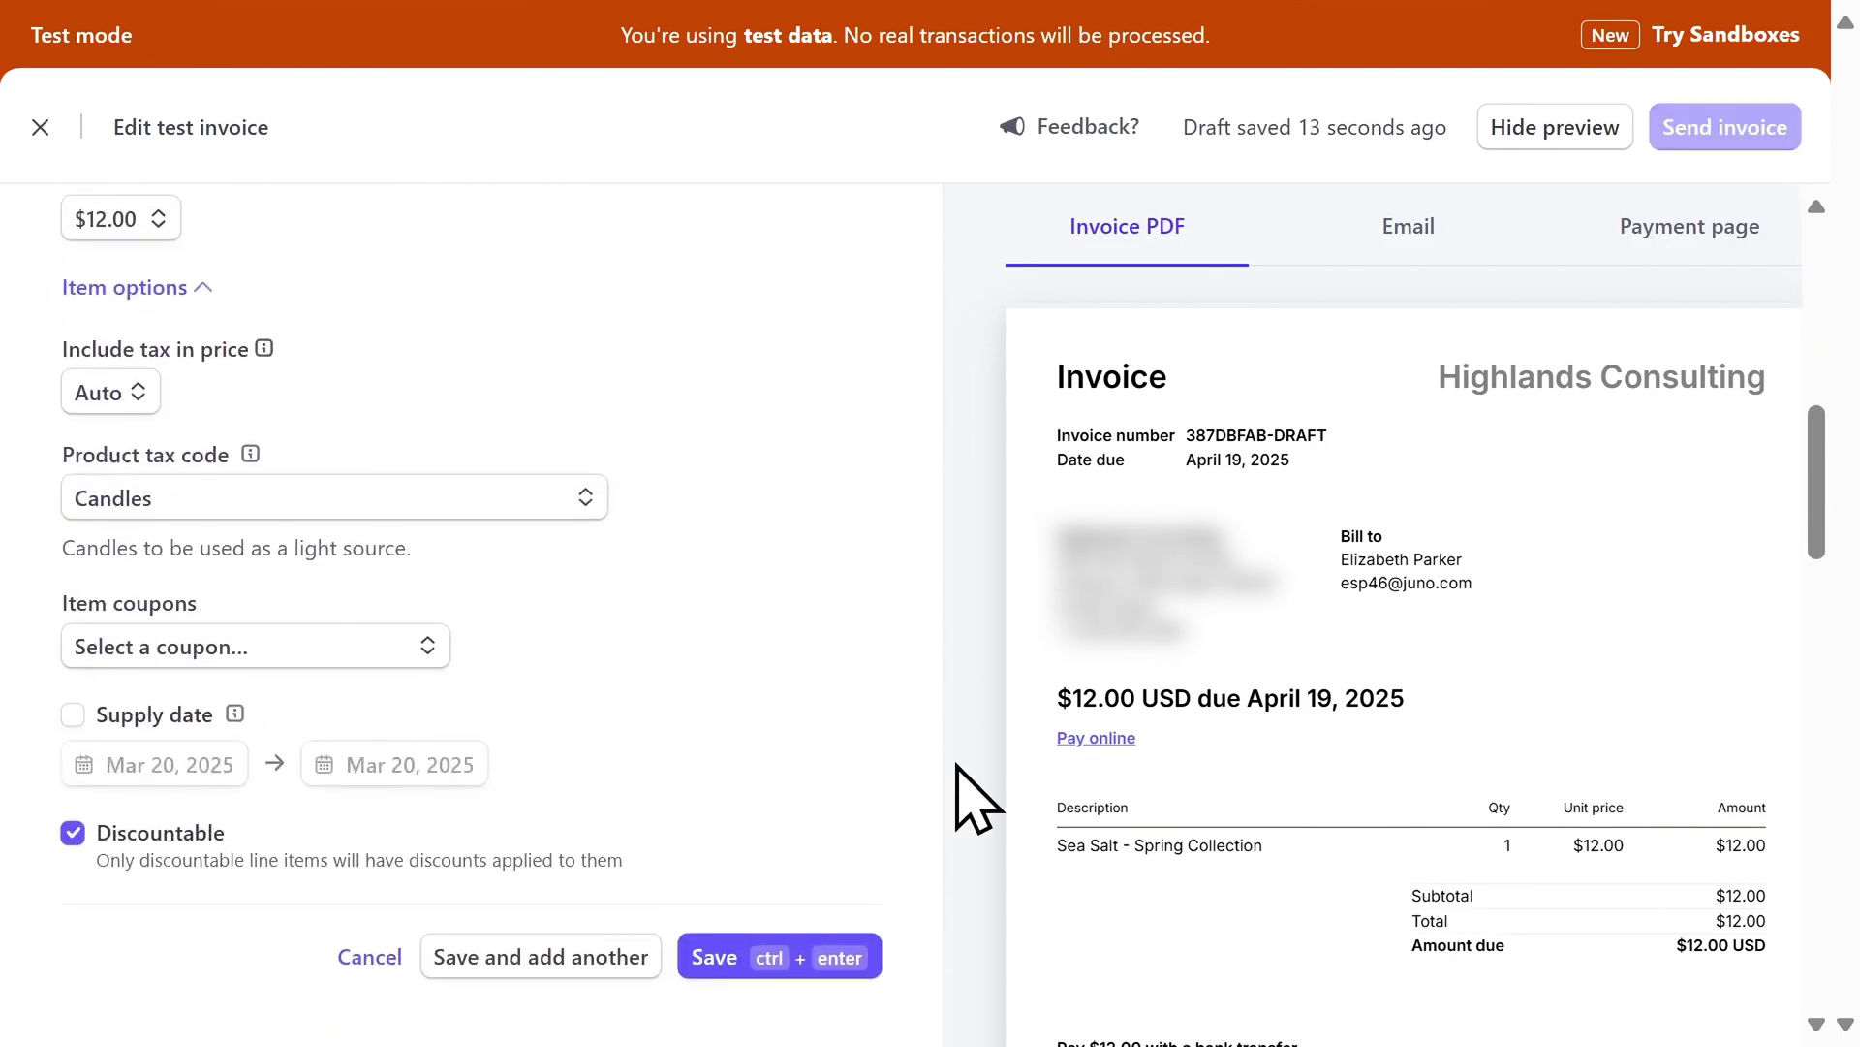
pyautogui.click(738, 773)
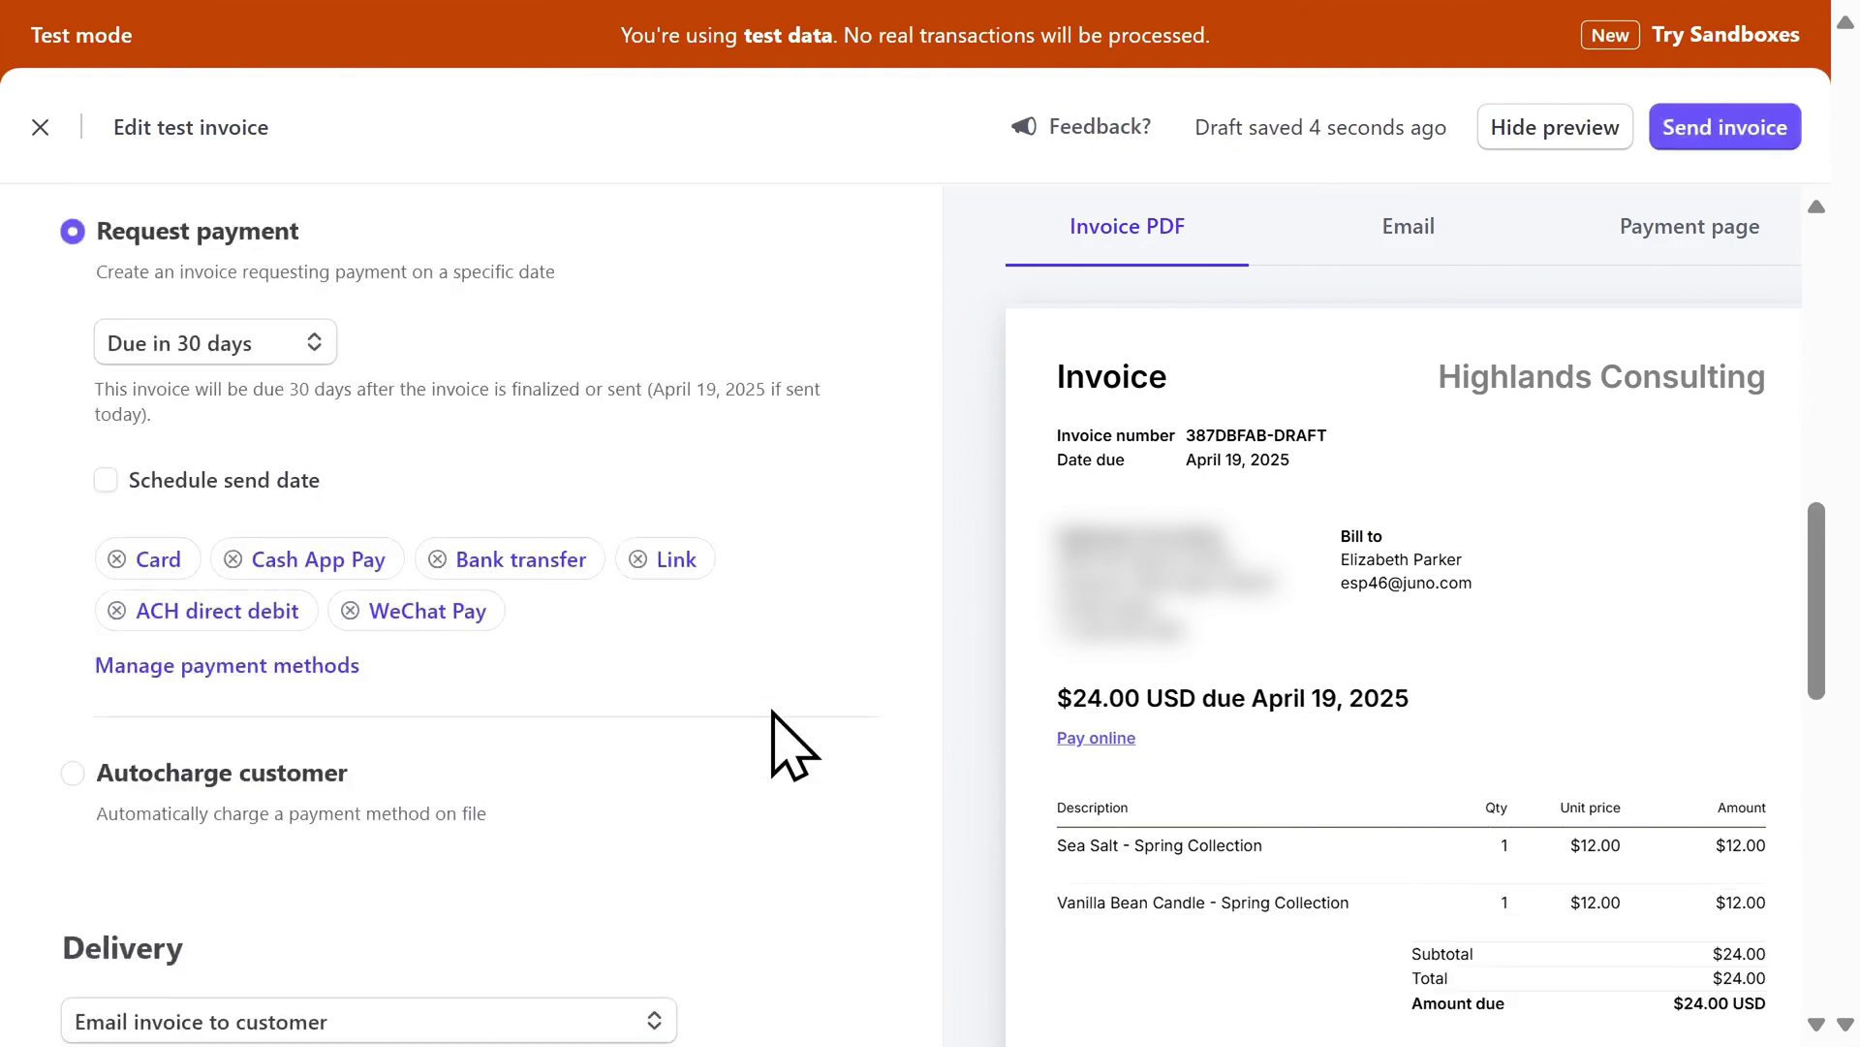
# - Set the invoice's payment request to be due in 14 days
pyautogui.click(283, 350)
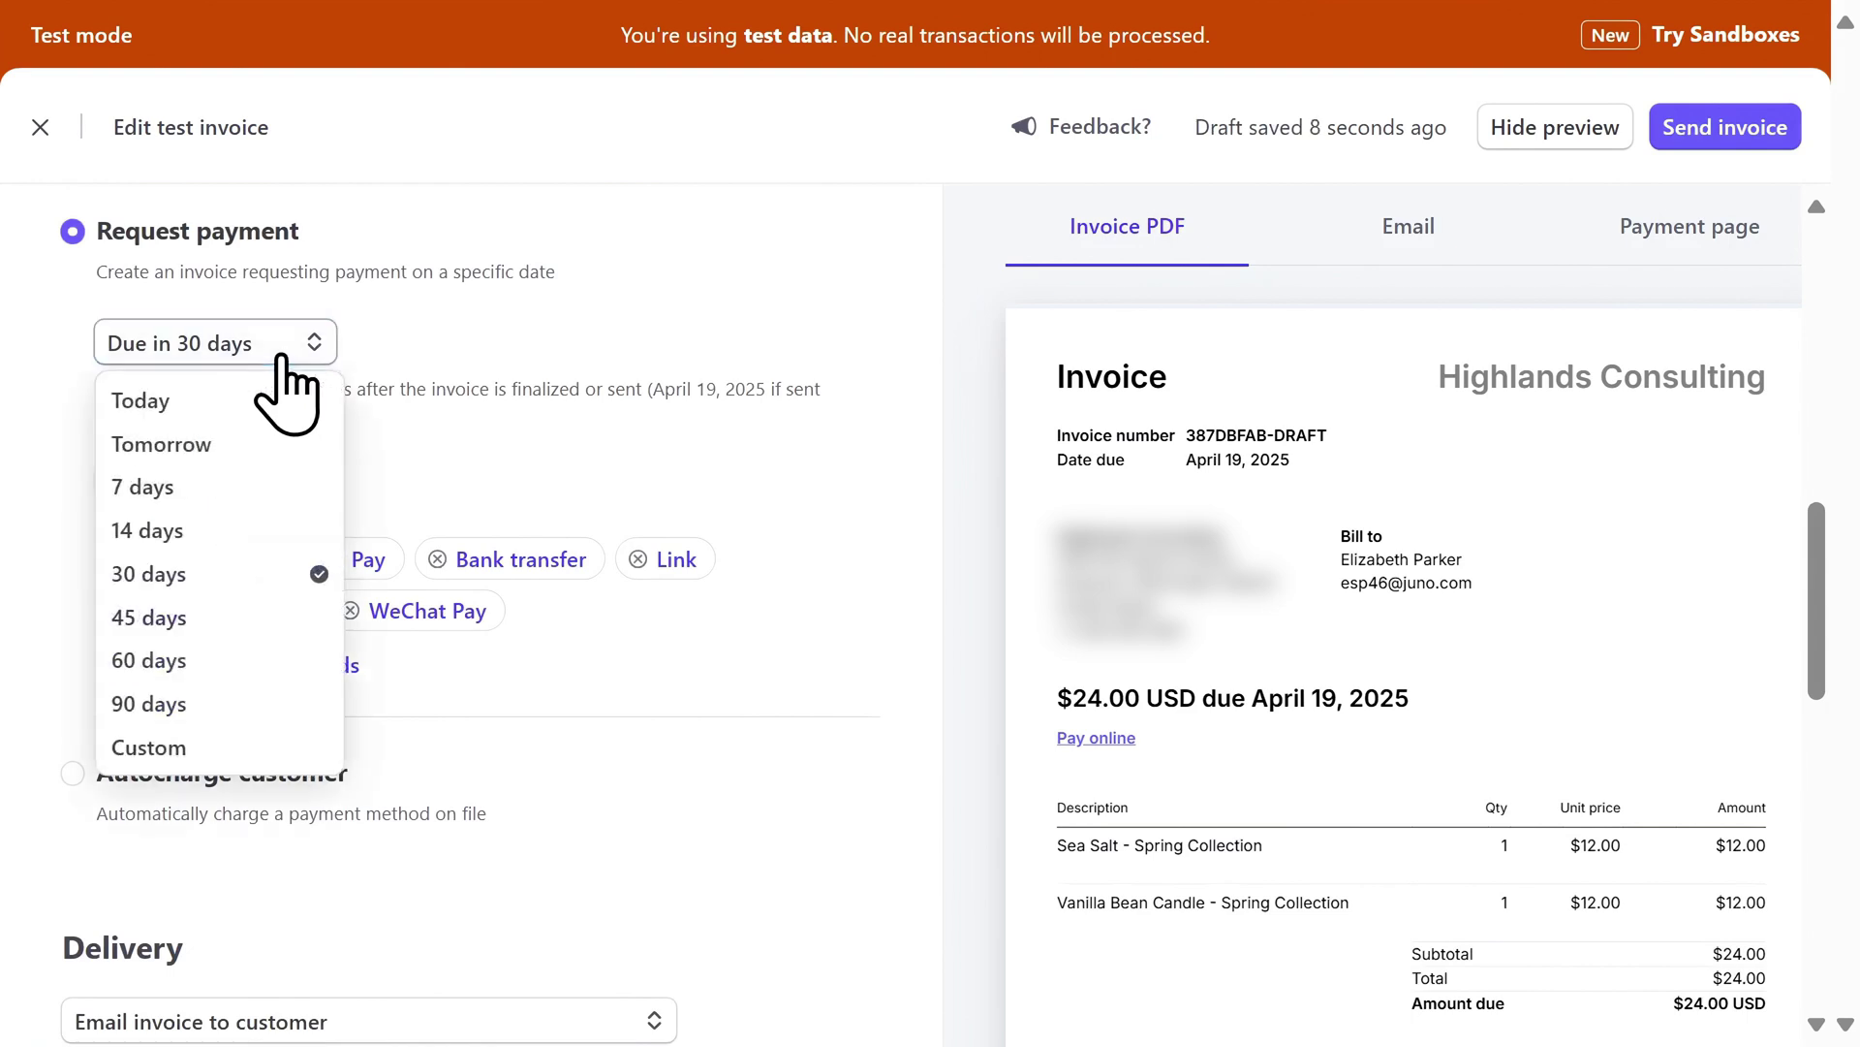
pyautogui.click(305, 530)
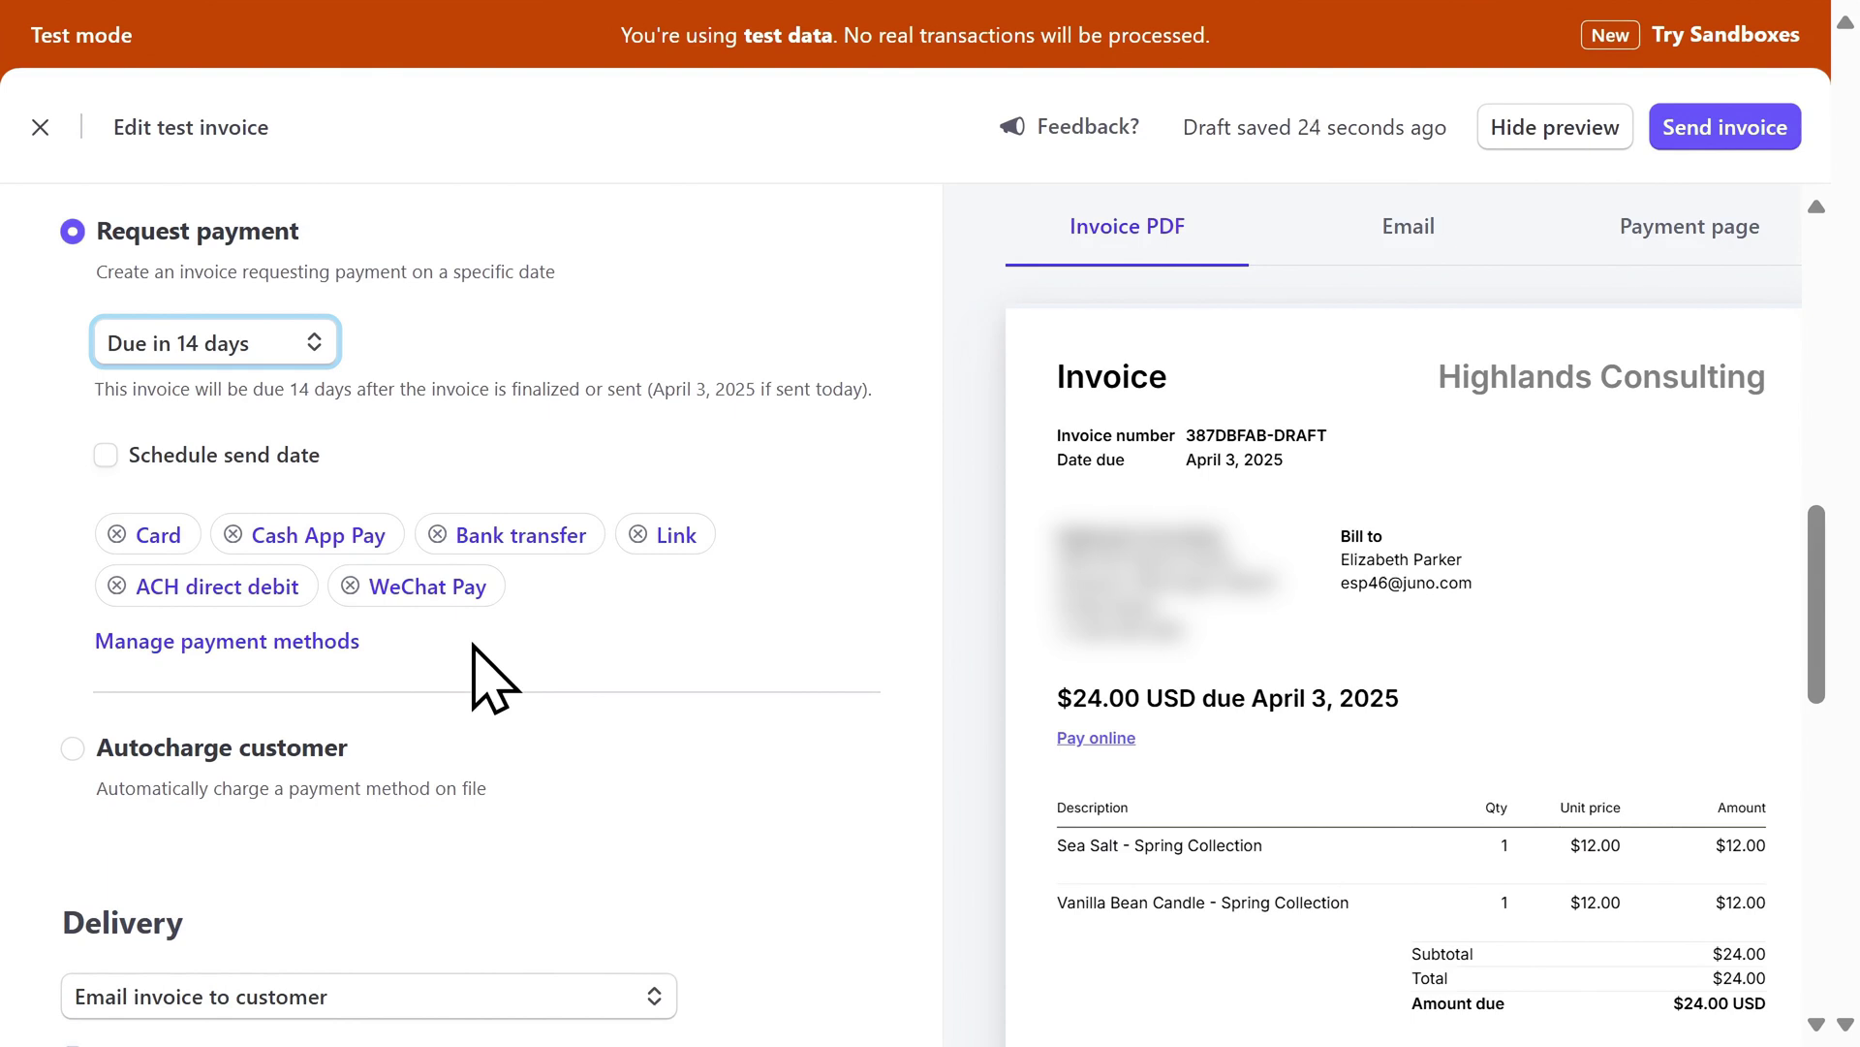
# - Review the invoice's delivery choices and the available template options without changing either setting
pyautogui.scroll(-4, 472, 645)
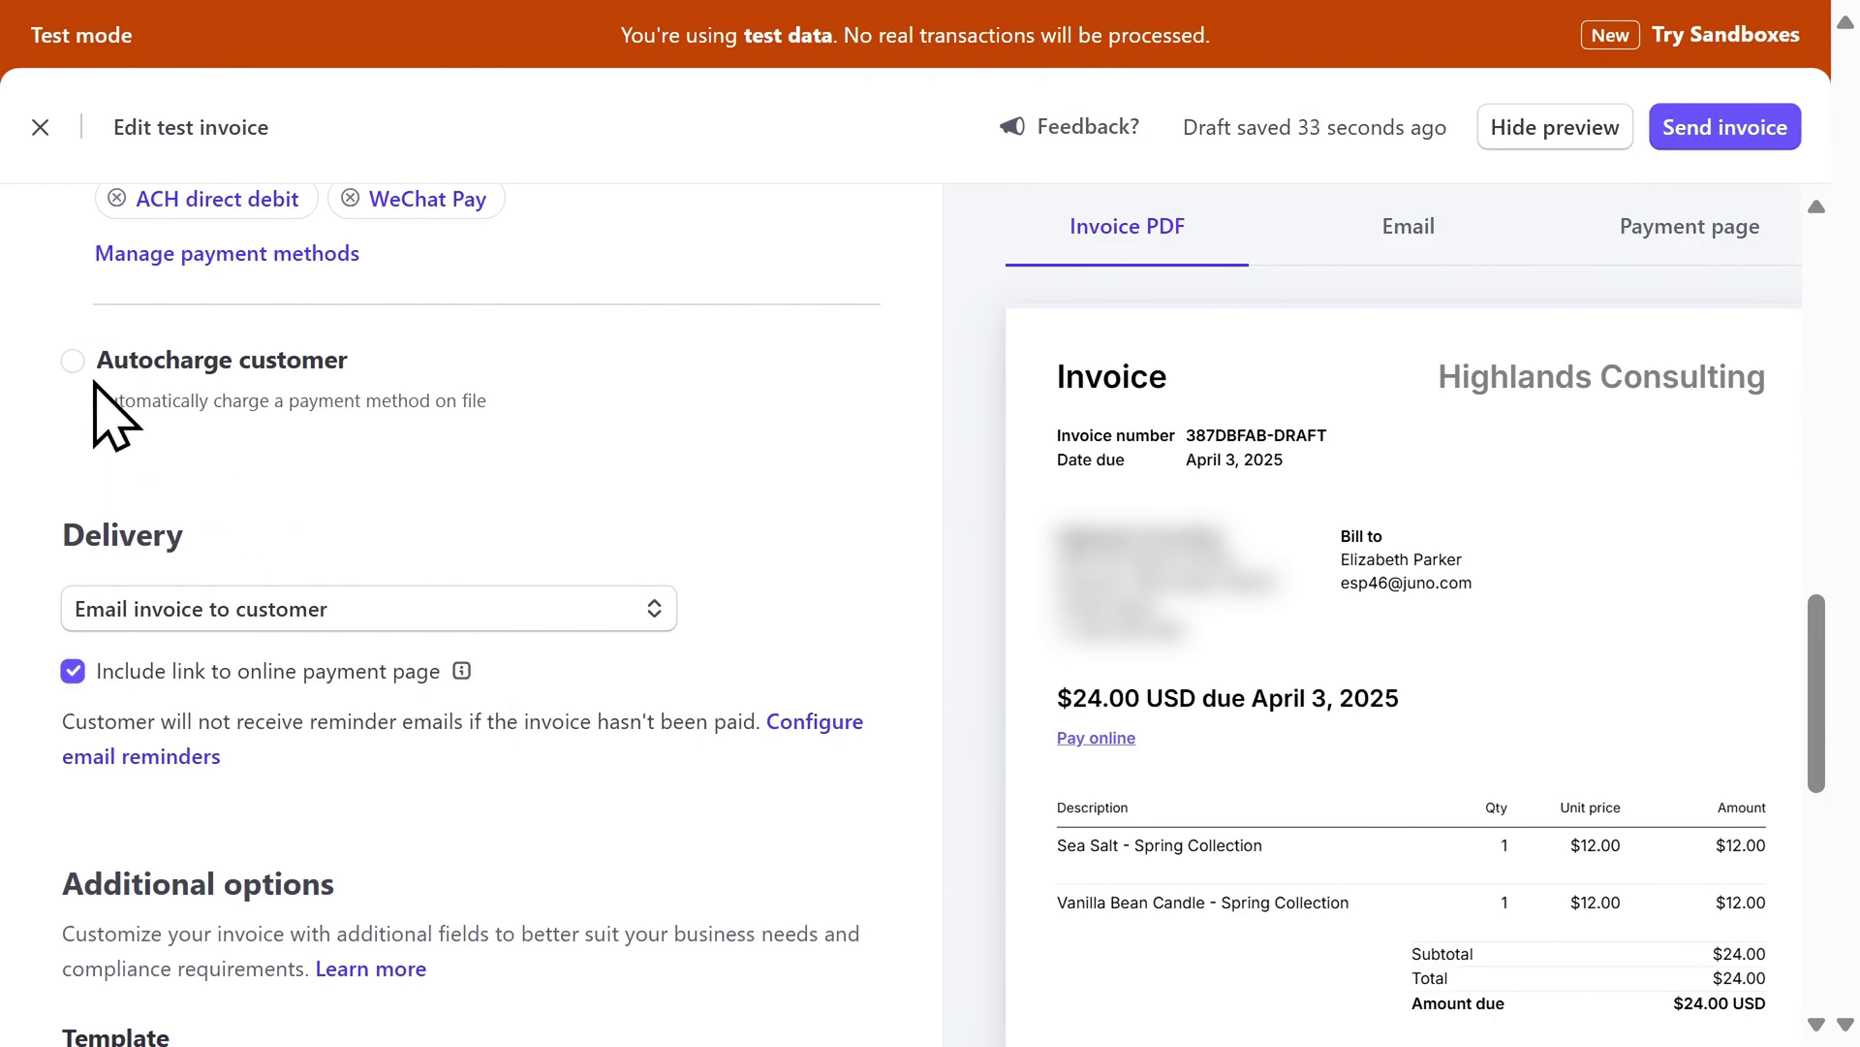
pyautogui.scroll(-2, 740, 539)
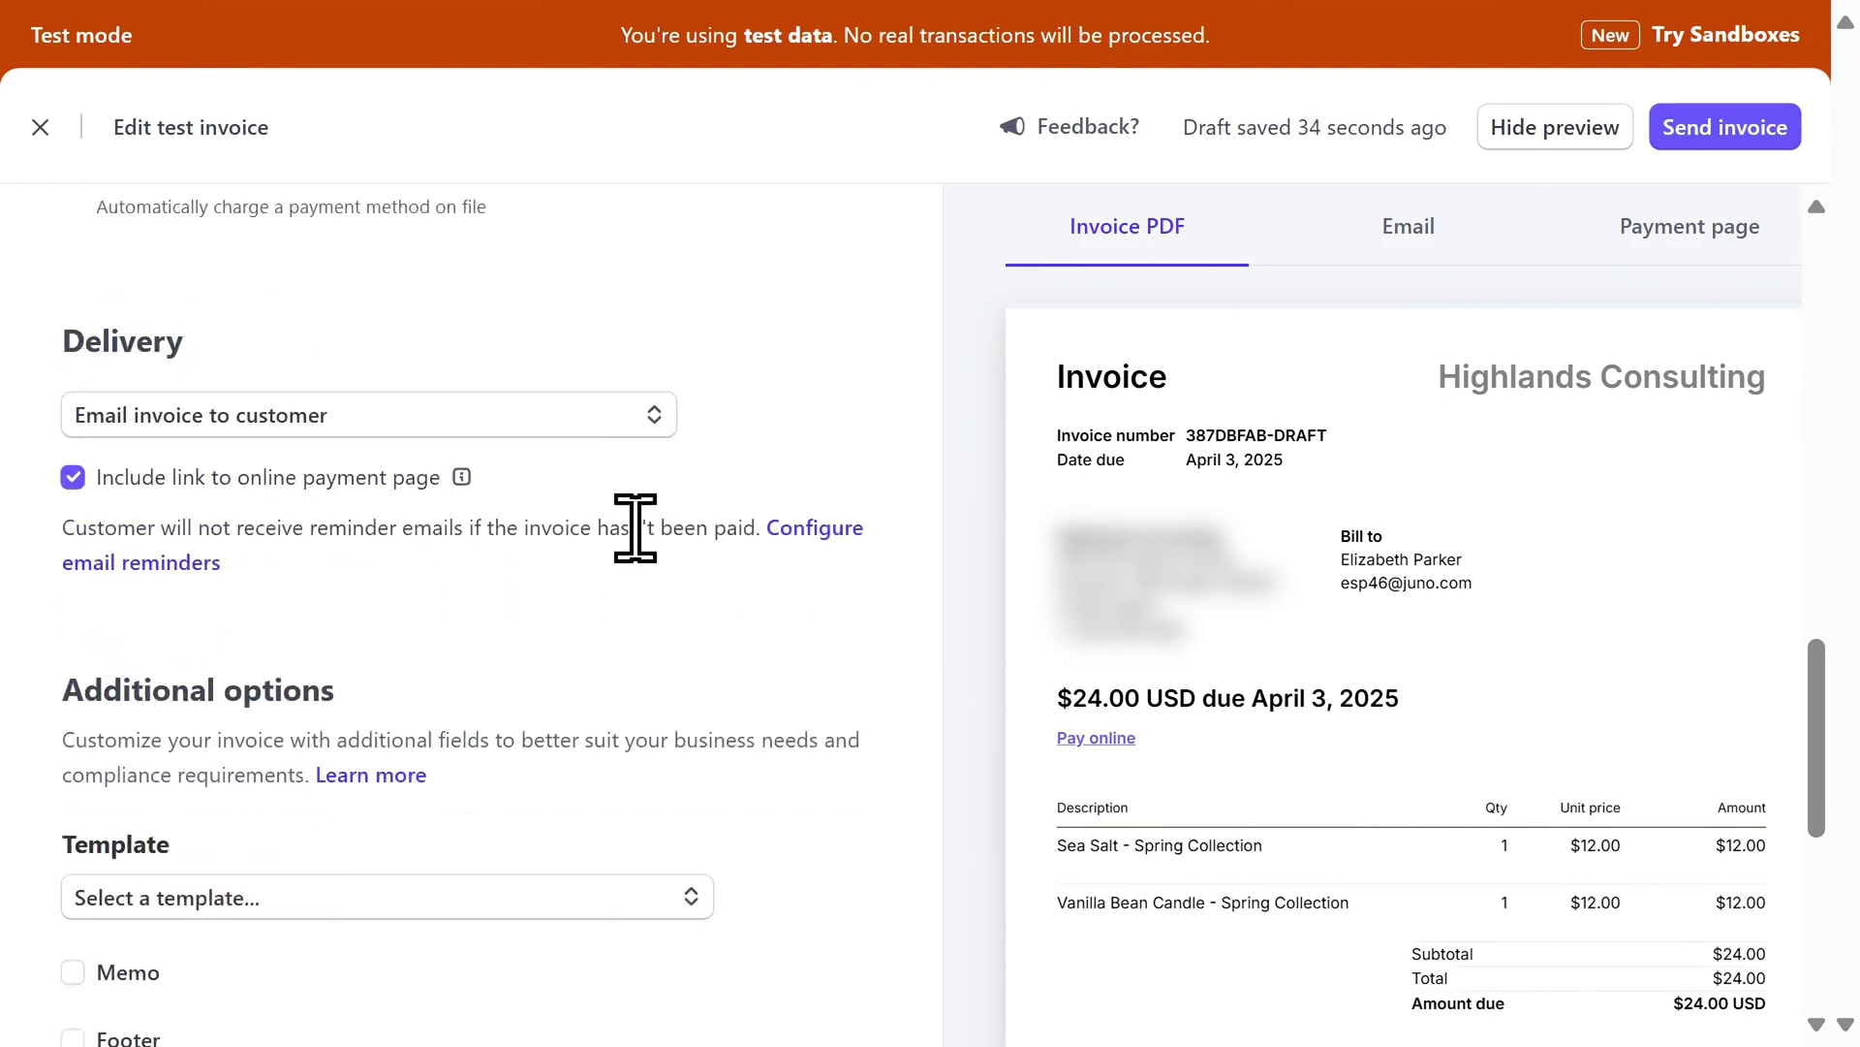
pyautogui.click(655, 416)
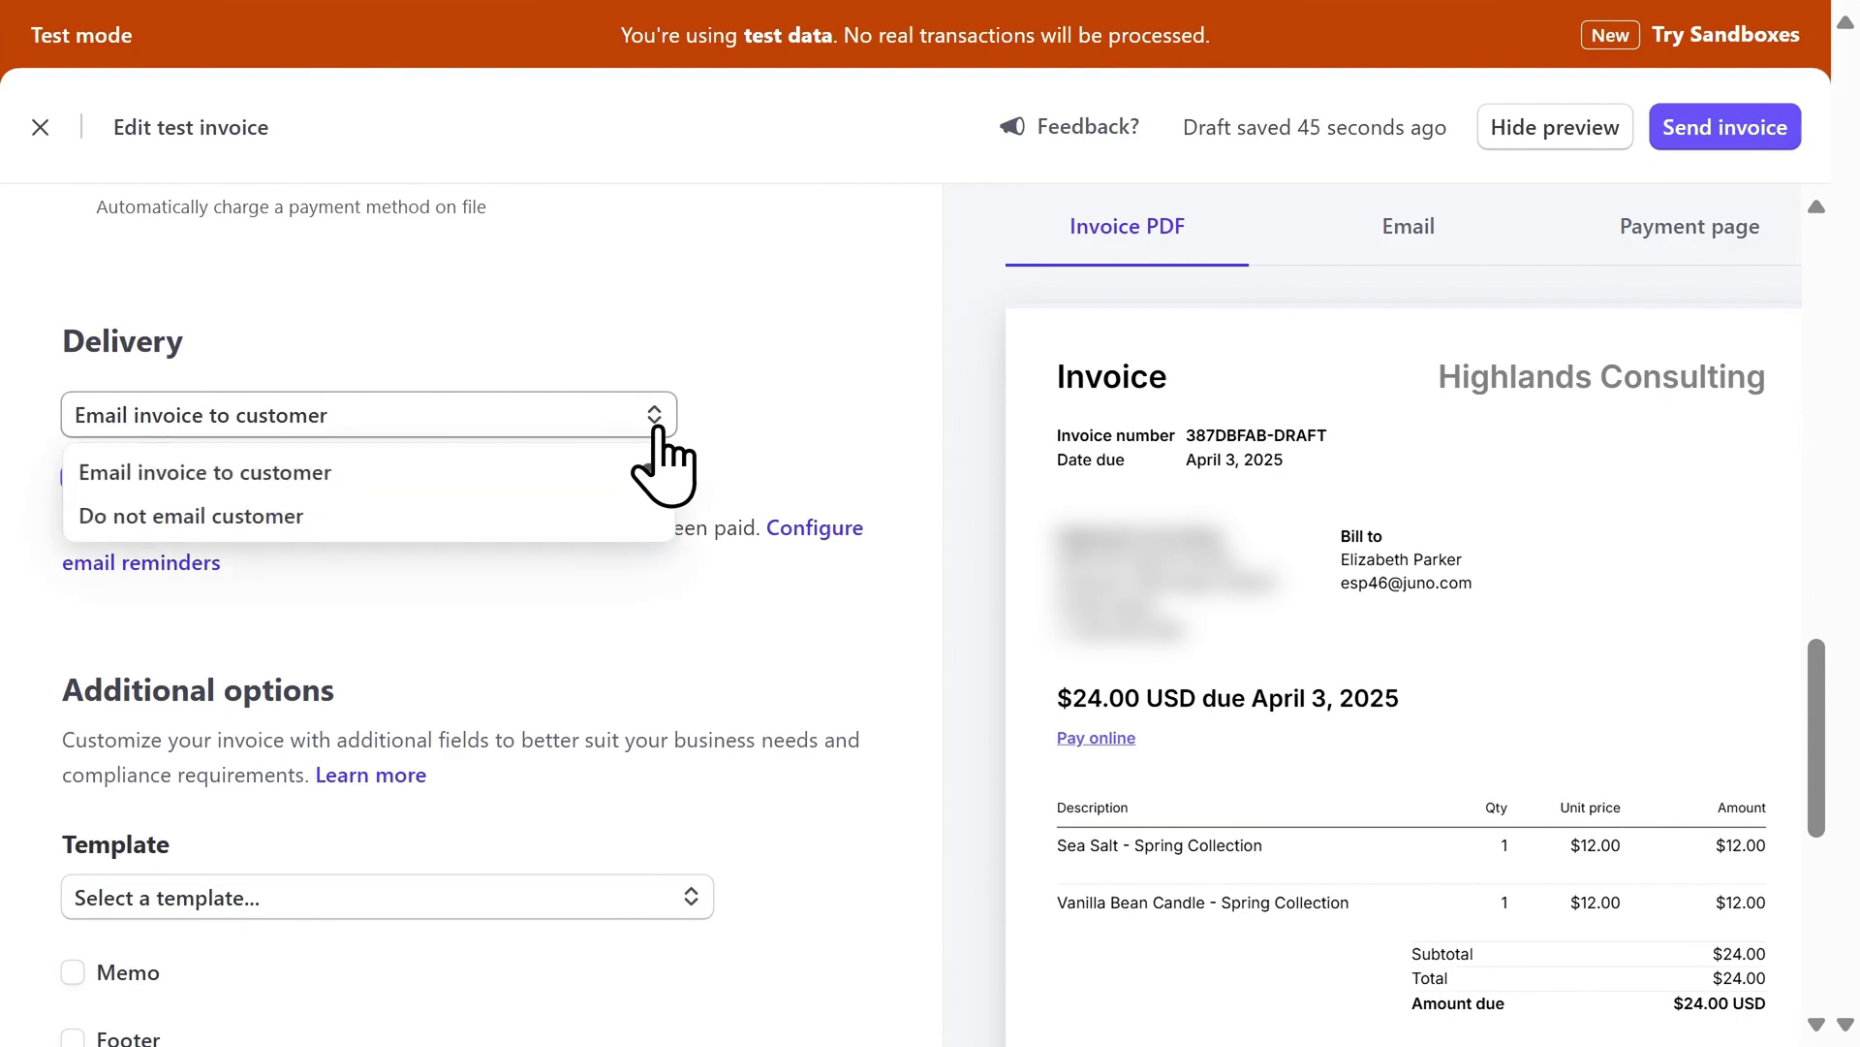
pyautogui.click(843, 469)
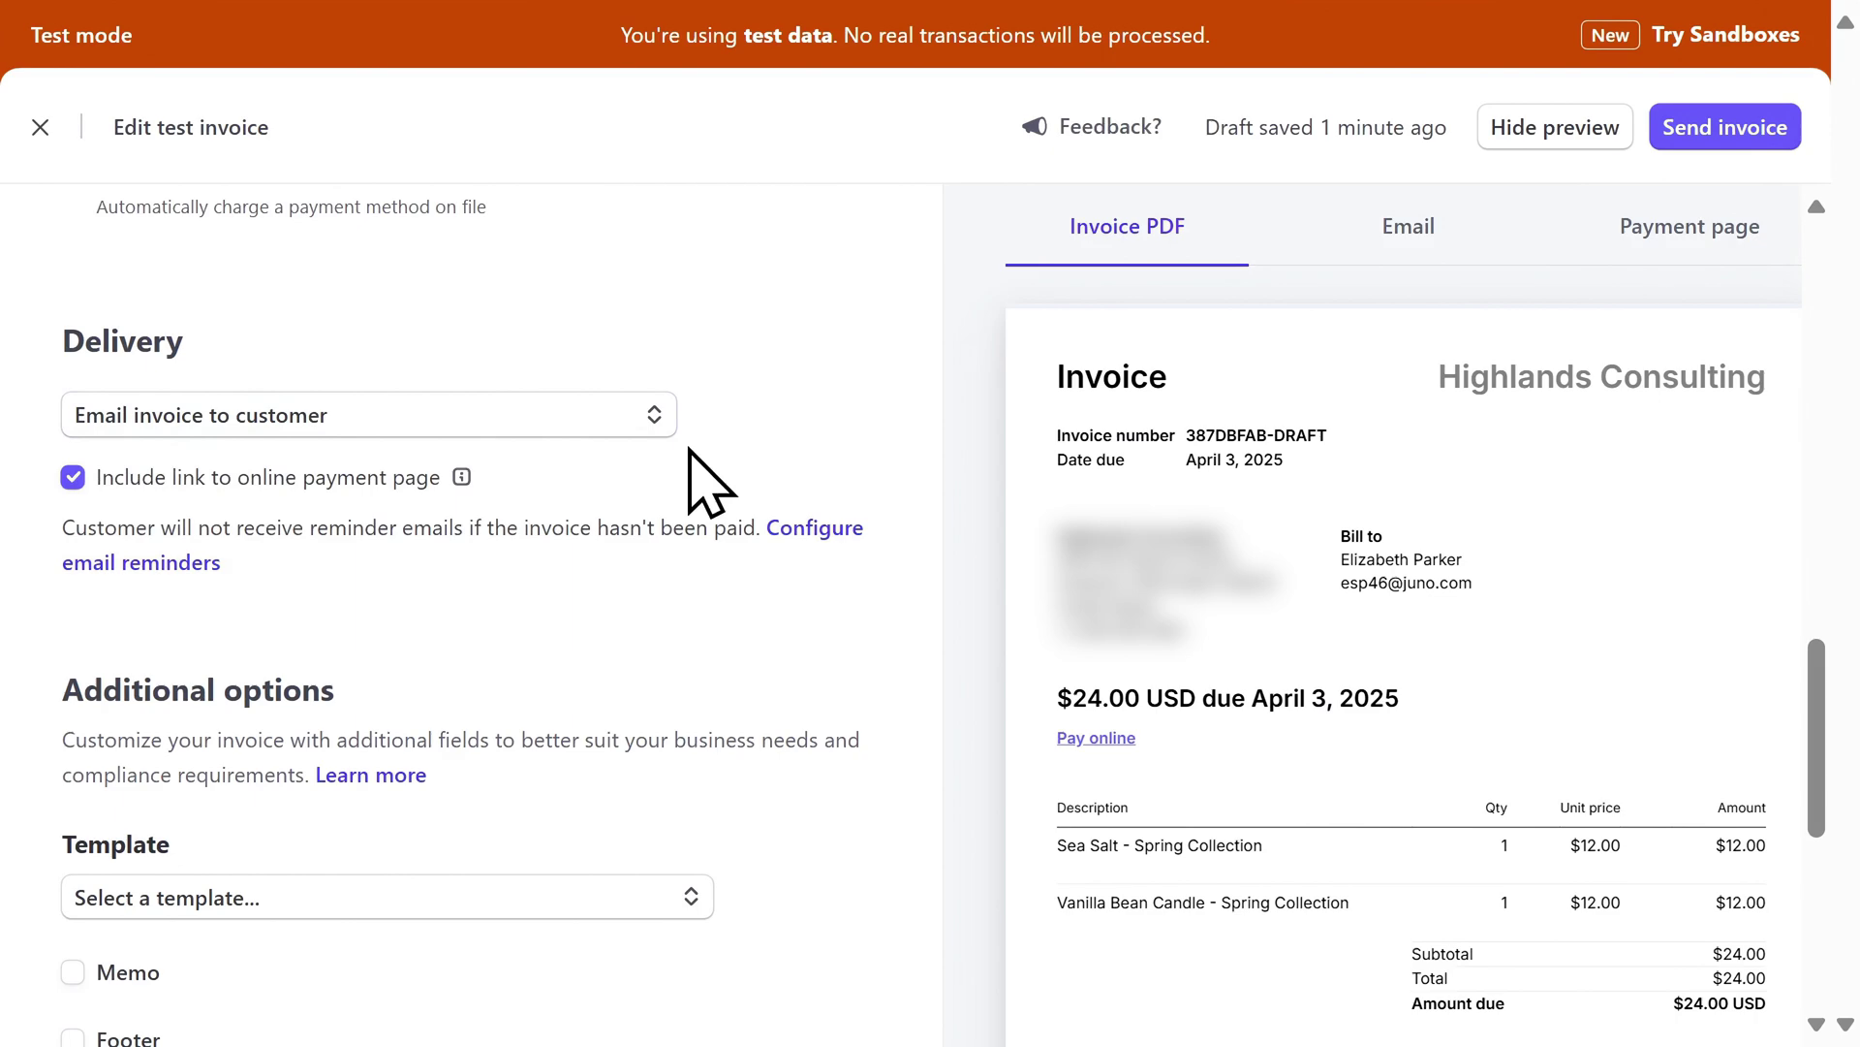
pyautogui.scroll(-4, 711, 482)
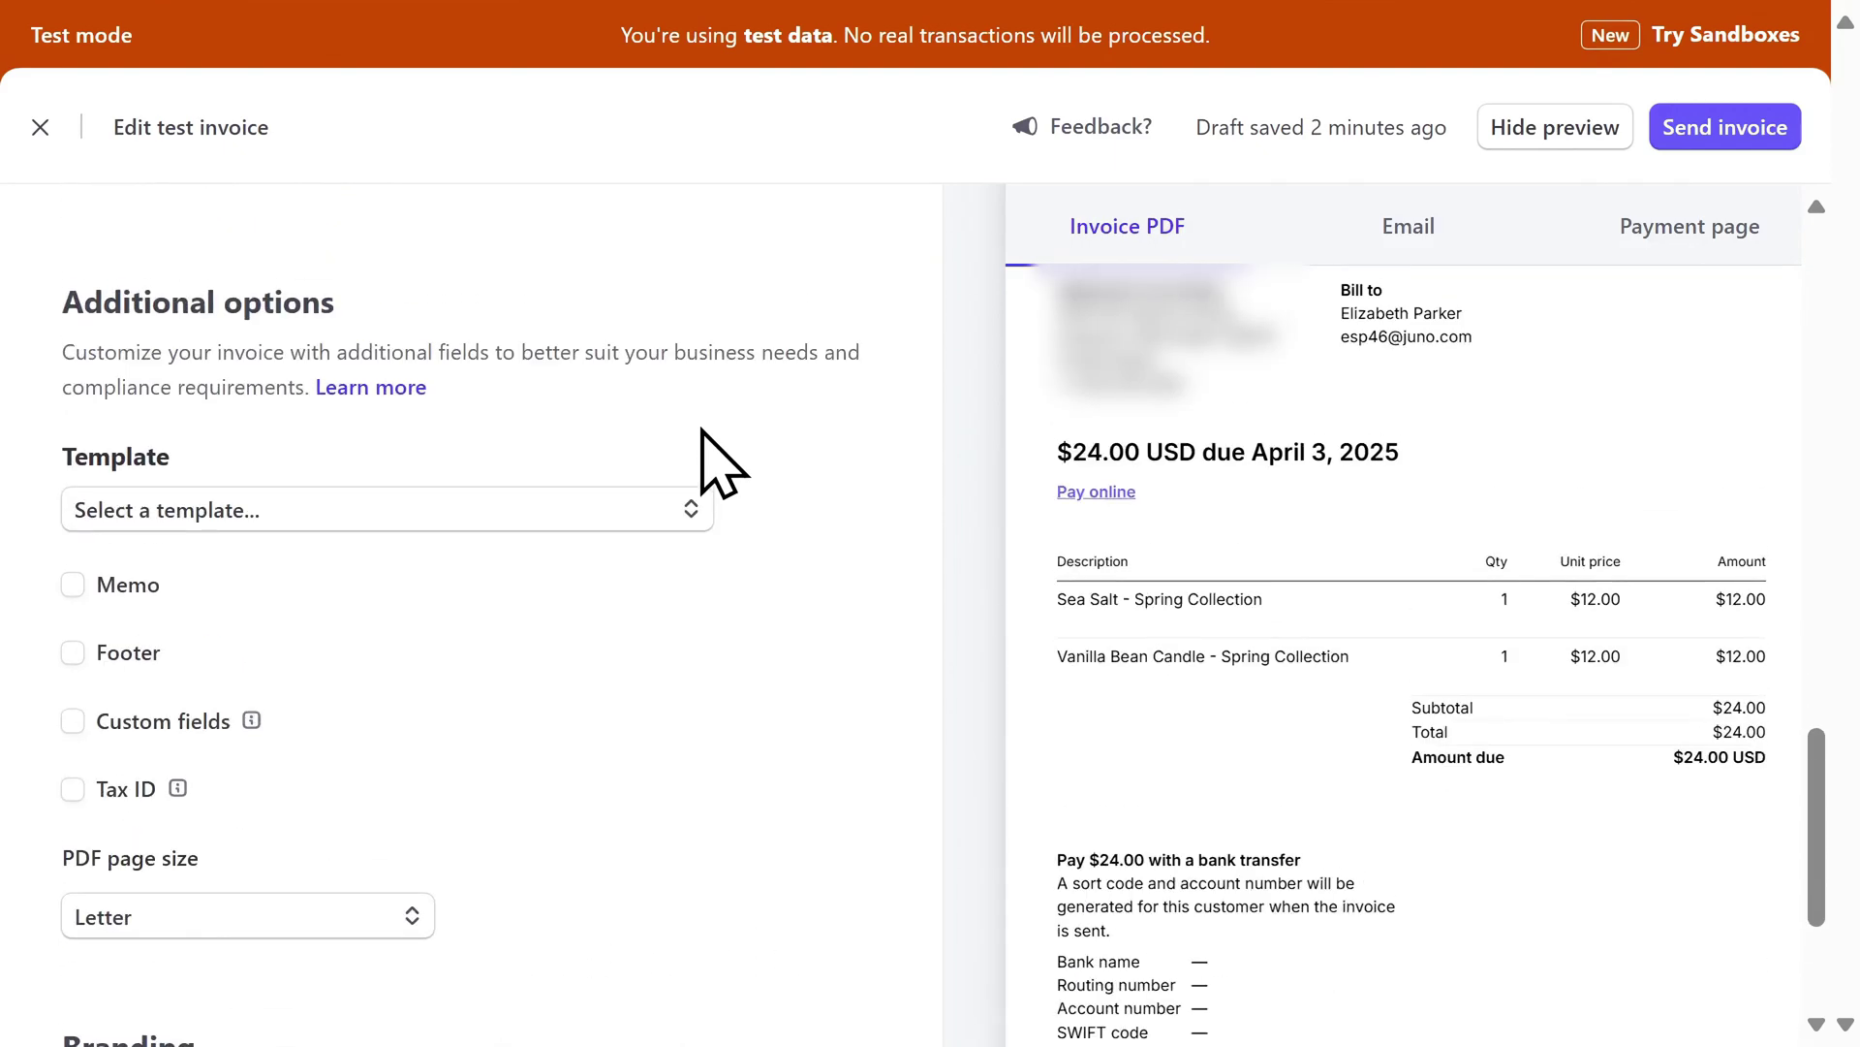
pyautogui.click(635, 507)
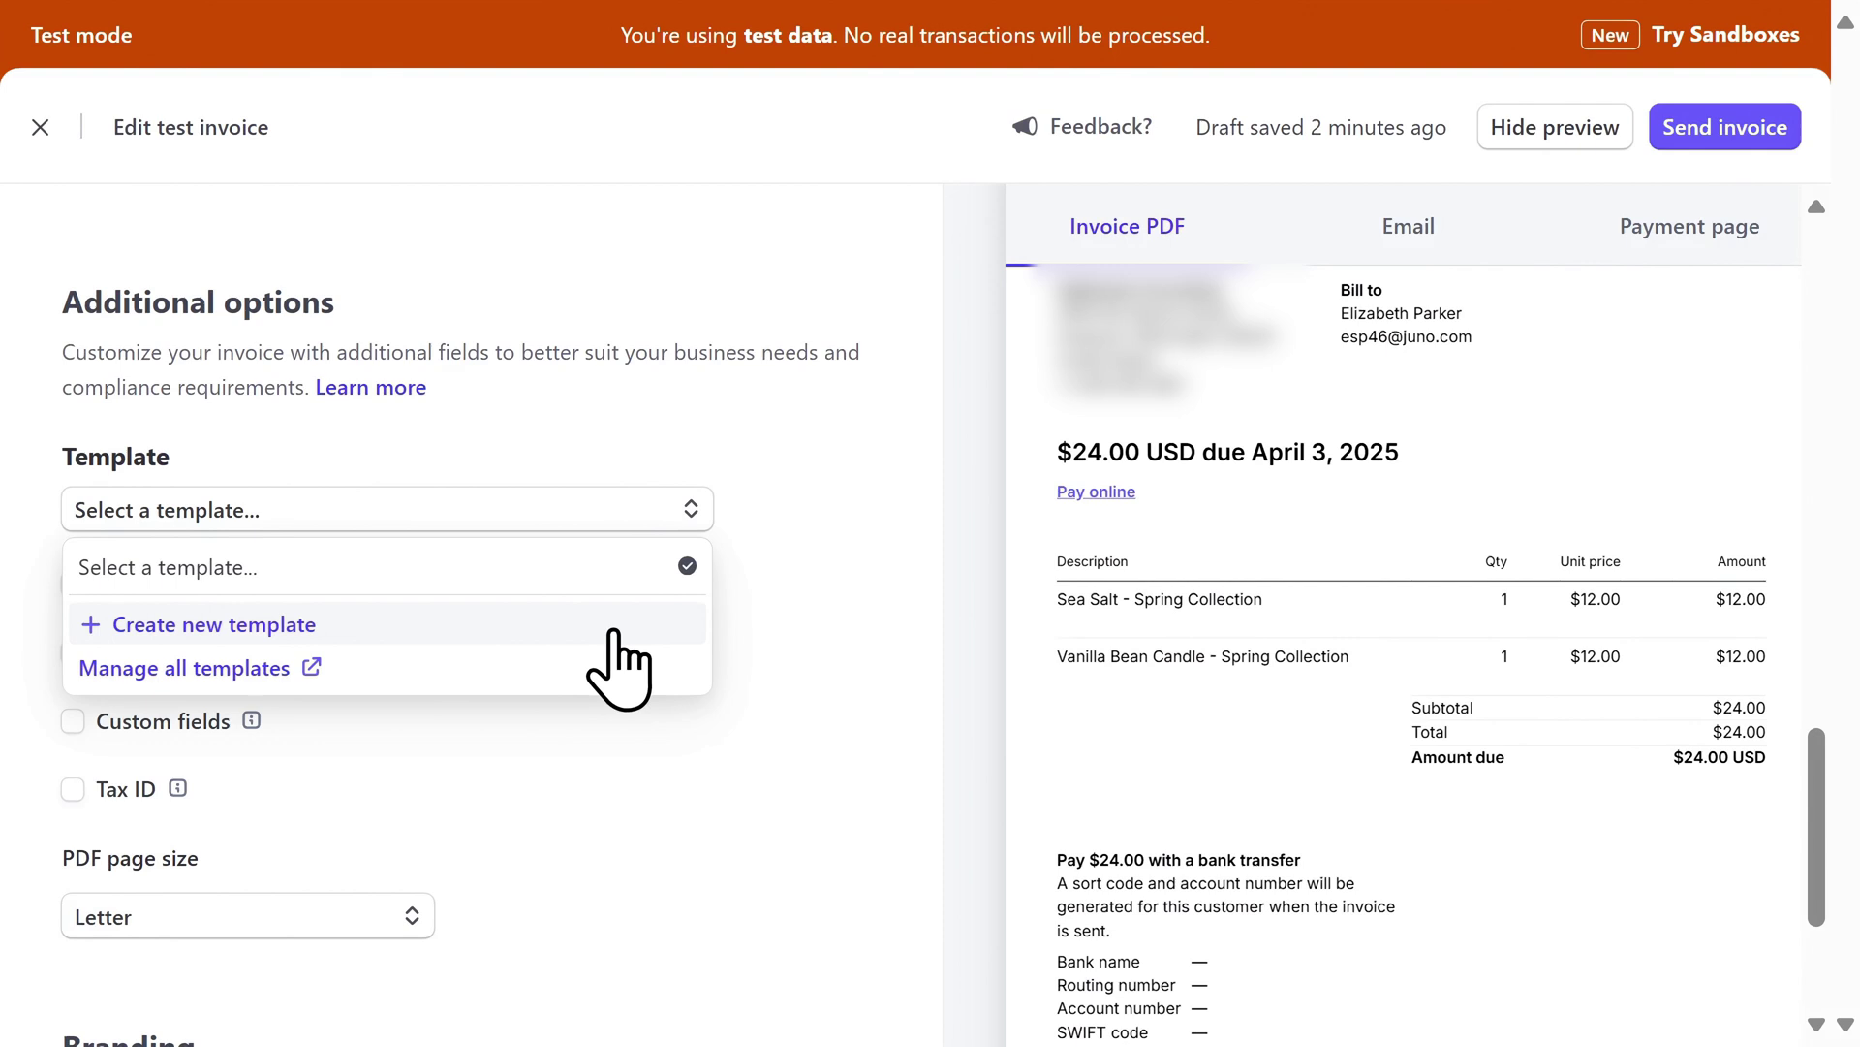
pyautogui.click(807, 609)
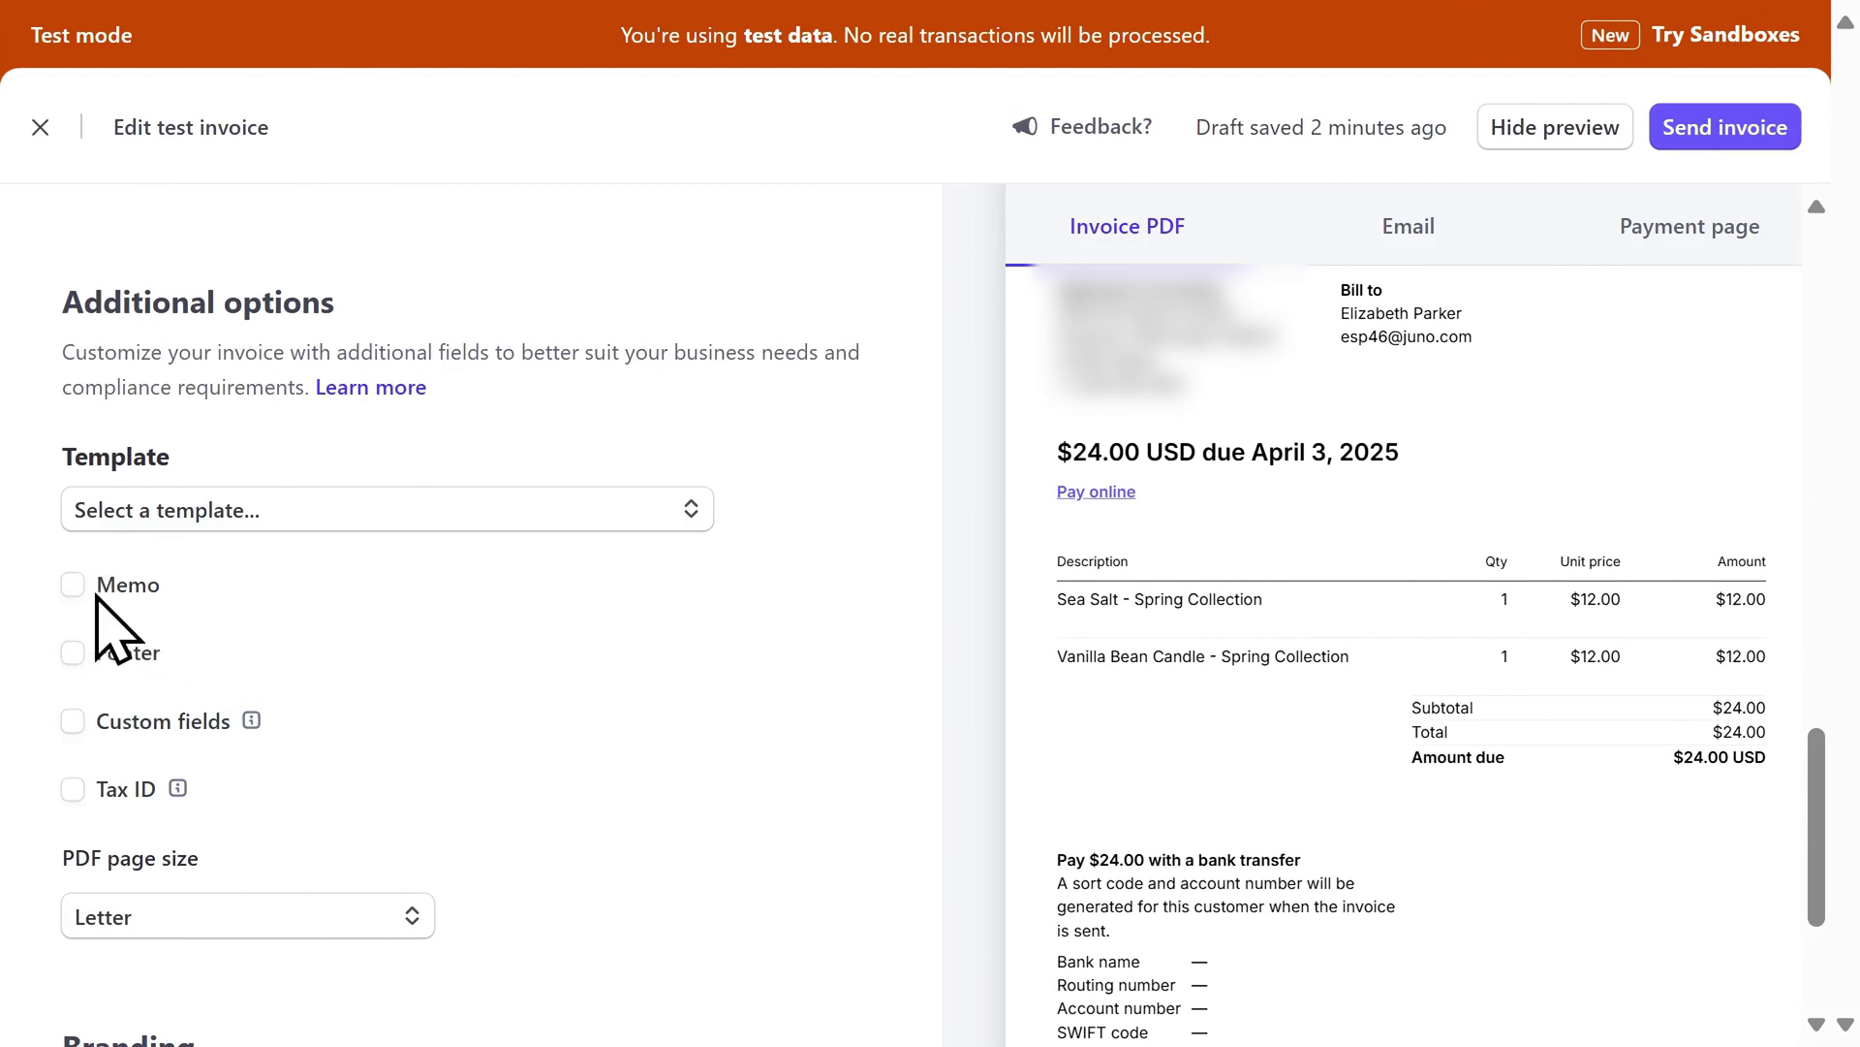
# - Add the invoice memo "Thank you for your business! We hope you enjoy your new candles and hope to see you again!"
pyautogui.click(72, 585)
pyautogui.click(666, 500)
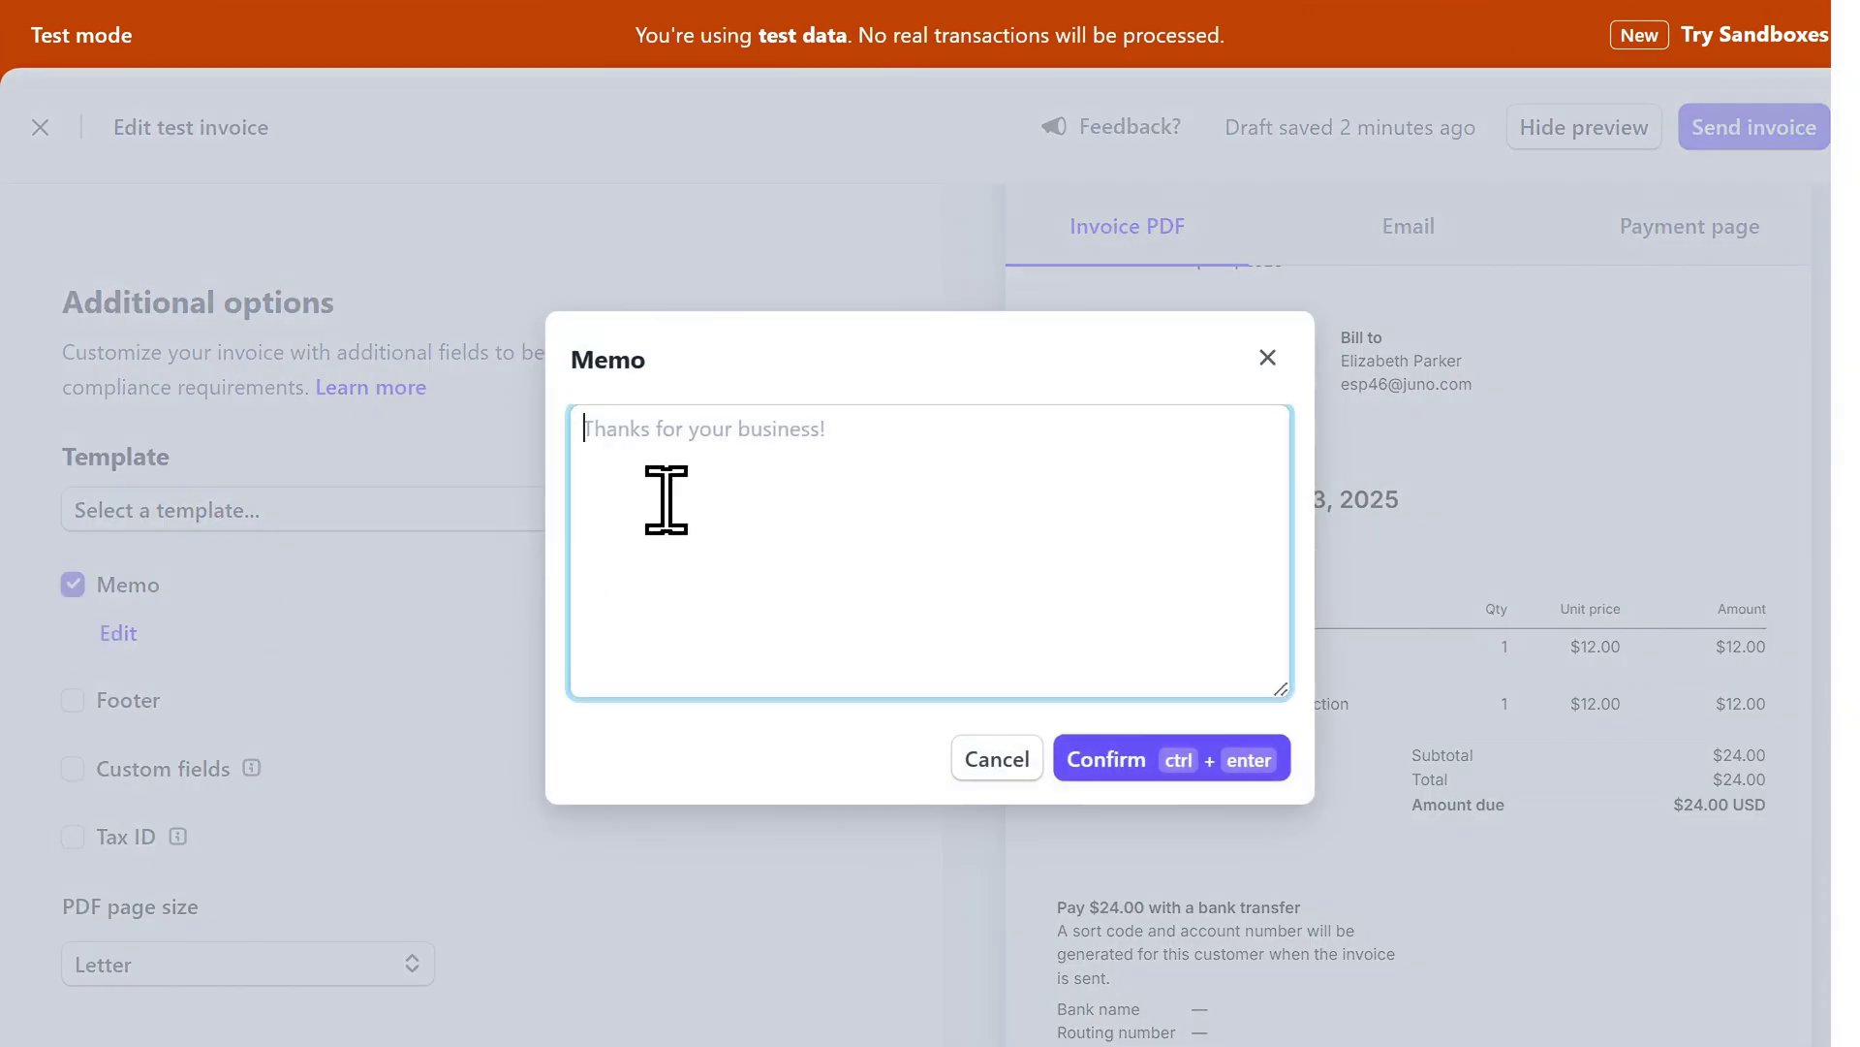
pyautogui.write('Thank you for your business! We hope you enjoy your new candles and hope to see you again!')
pyautogui.click(1117, 773)
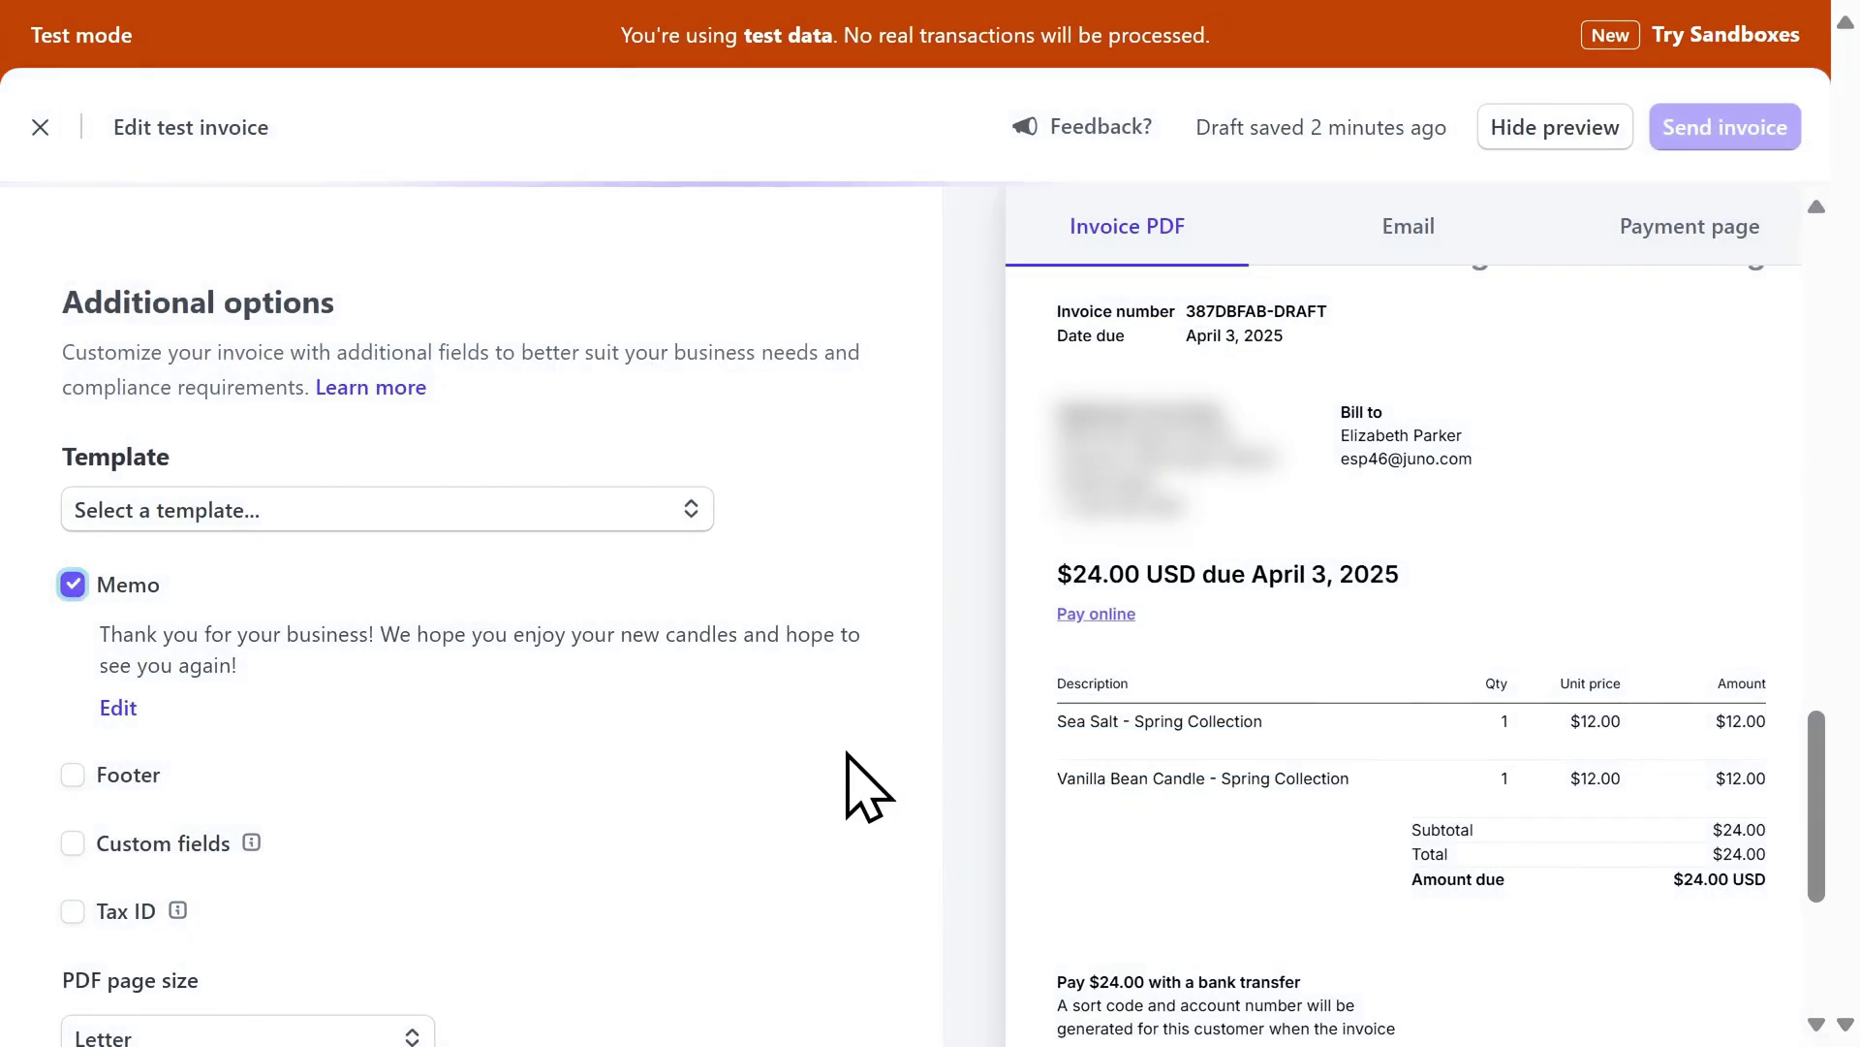
# - Check the remaining additional options and the PDF page sizes offered for the invoice
pyautogui.scroll(-4, 867, 787)
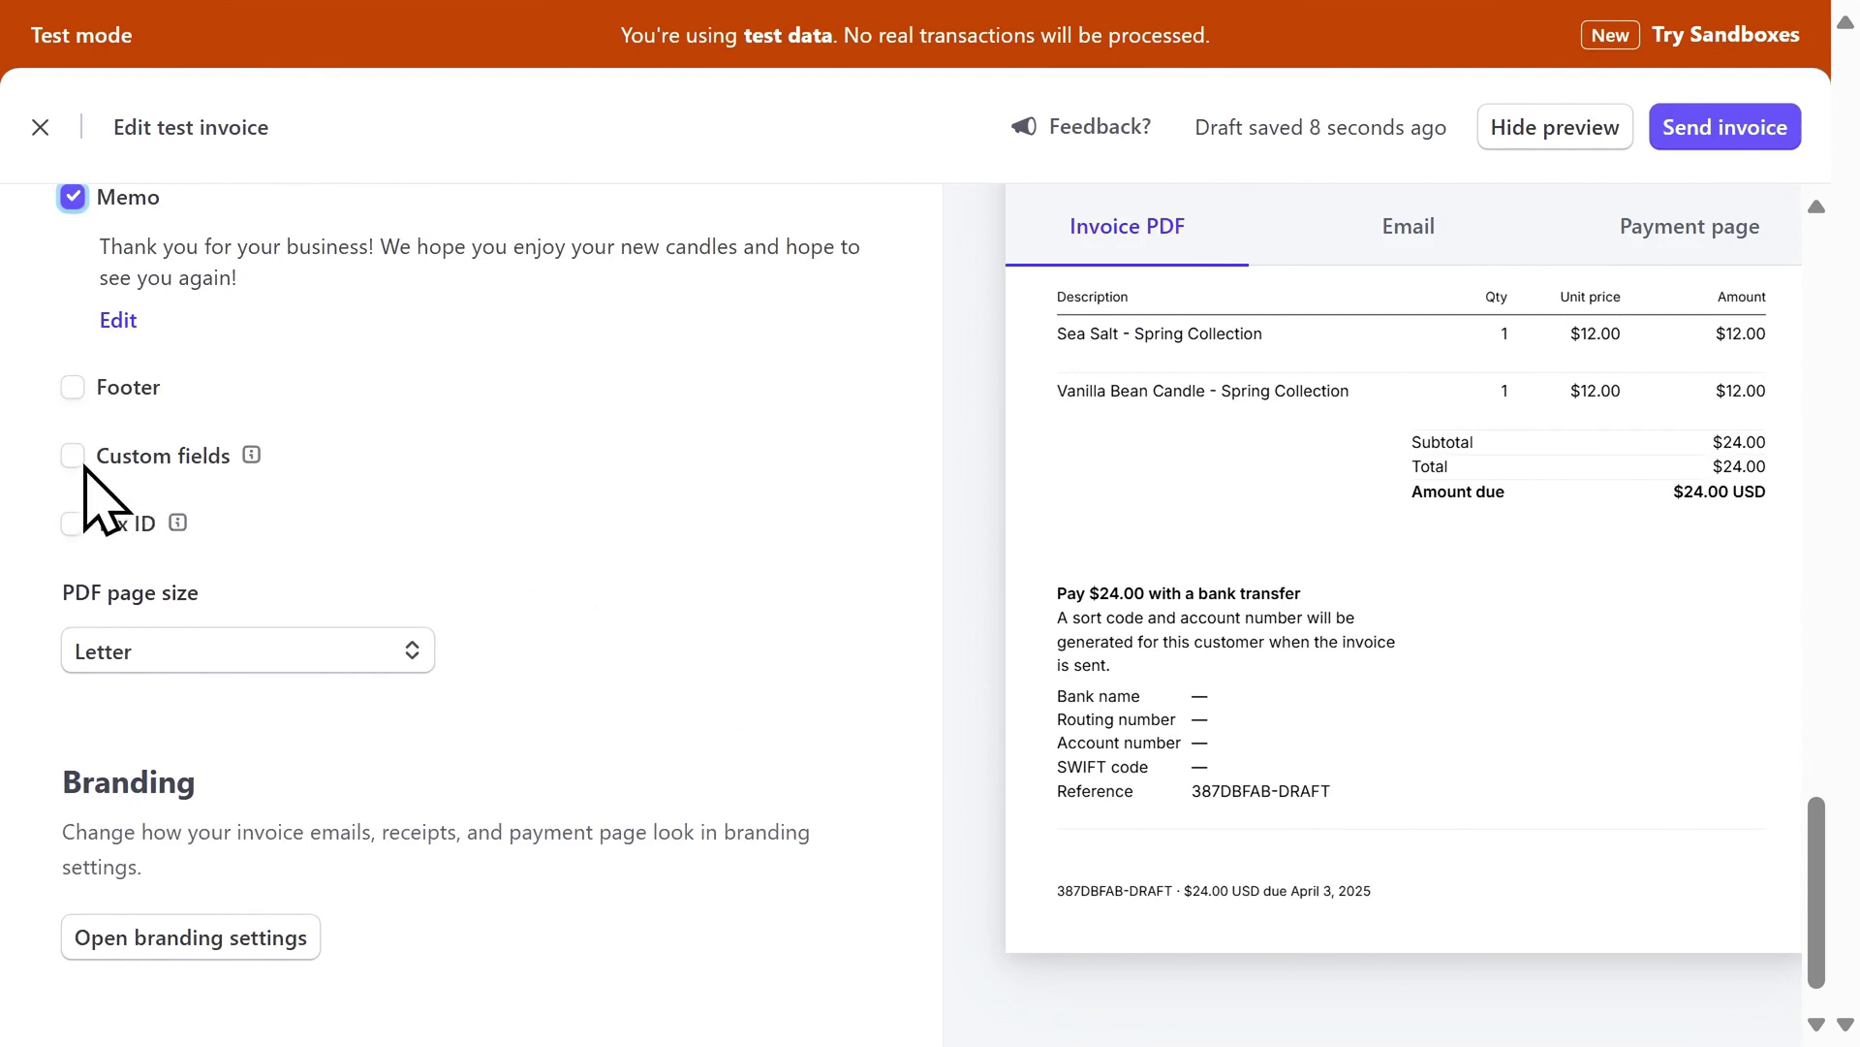
pyautogui.click(369, 639)
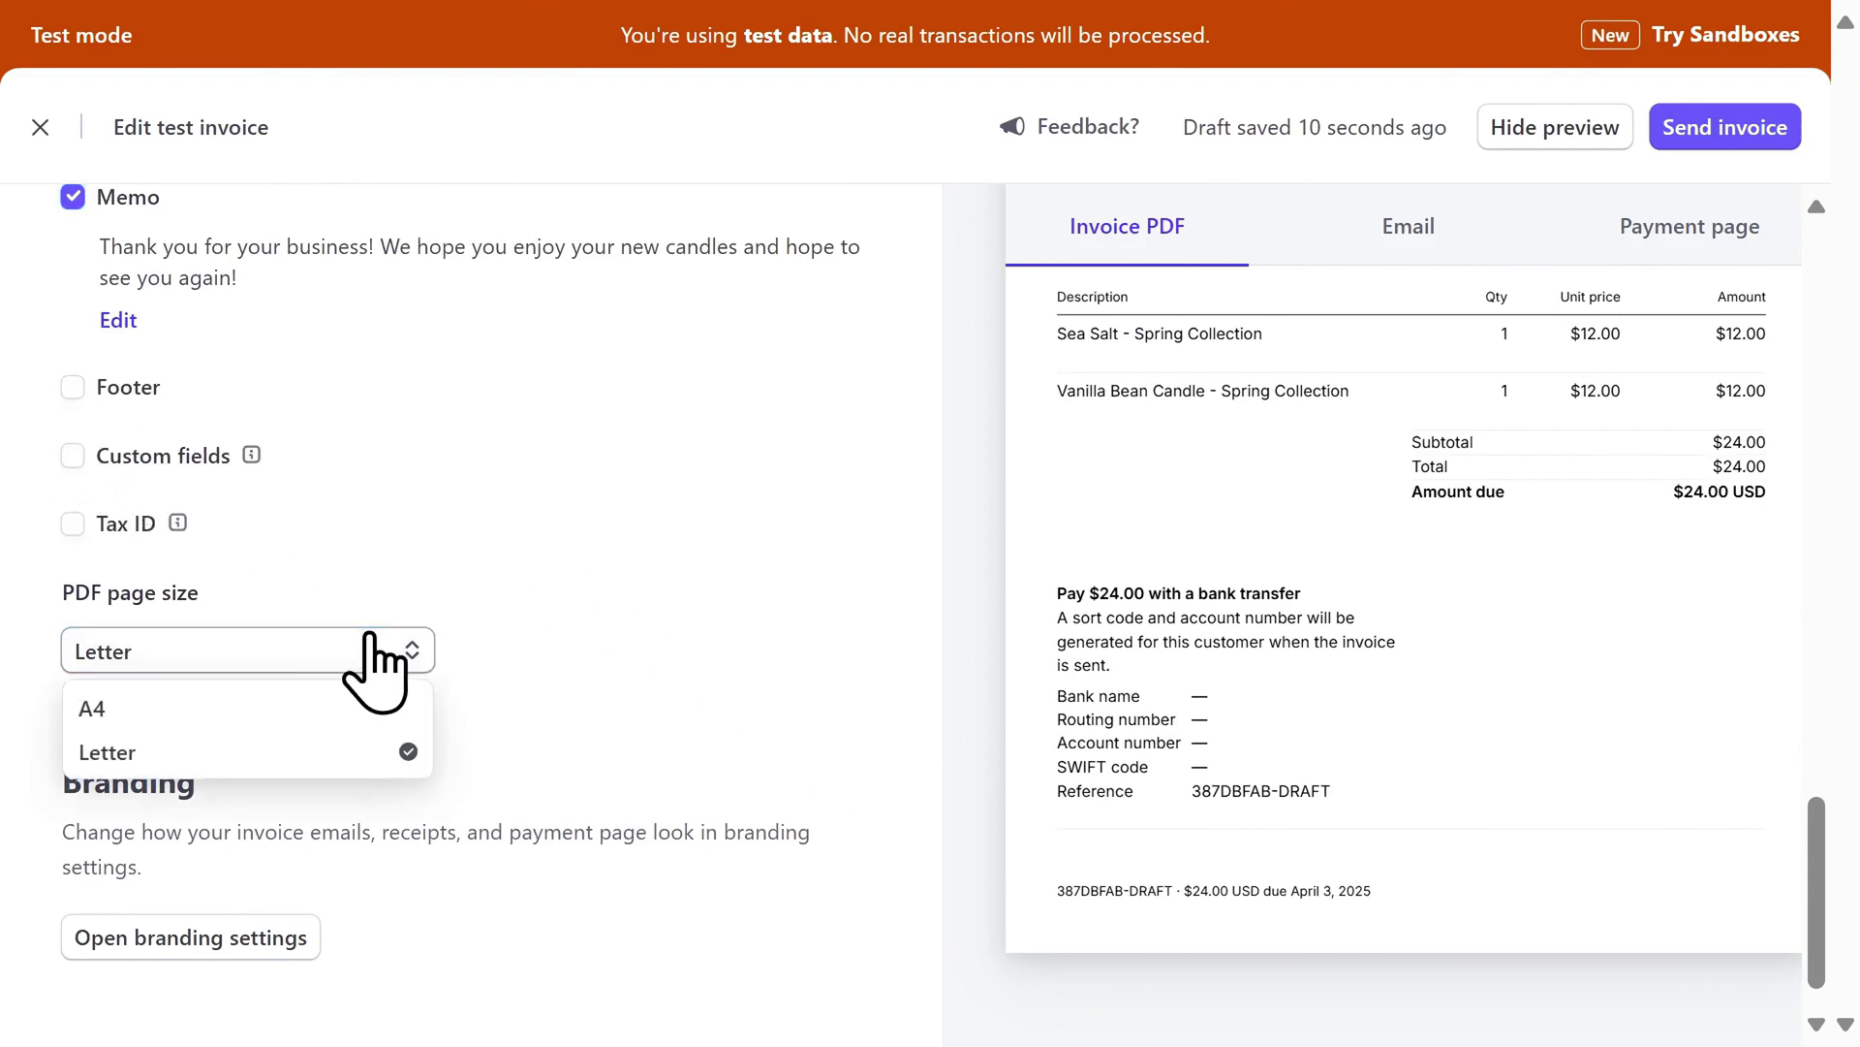
pyautogui.click(531, 680)
pyautogui.scroll(-1, 531, 682)
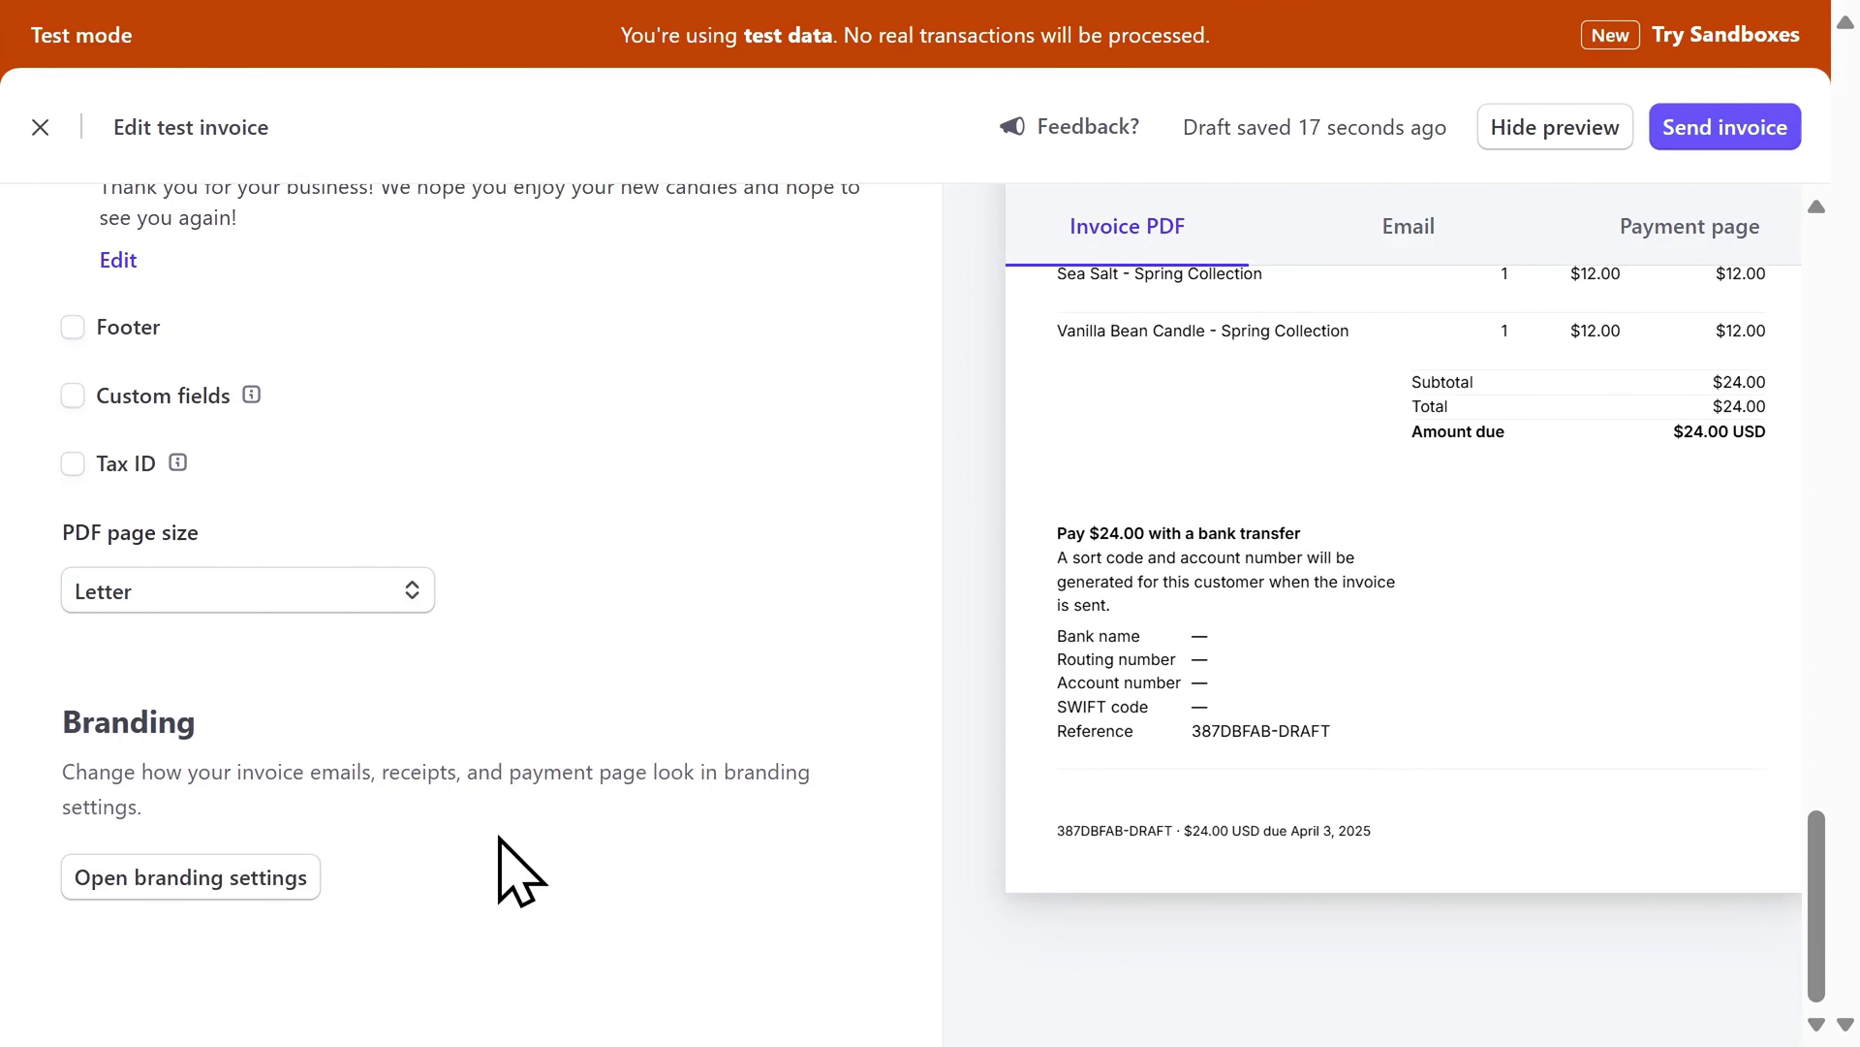
# - Open the branding settings and preview the brand elements on the customer portal, checkout and payment links, and email receipts
pyautogui.click(250, 880)
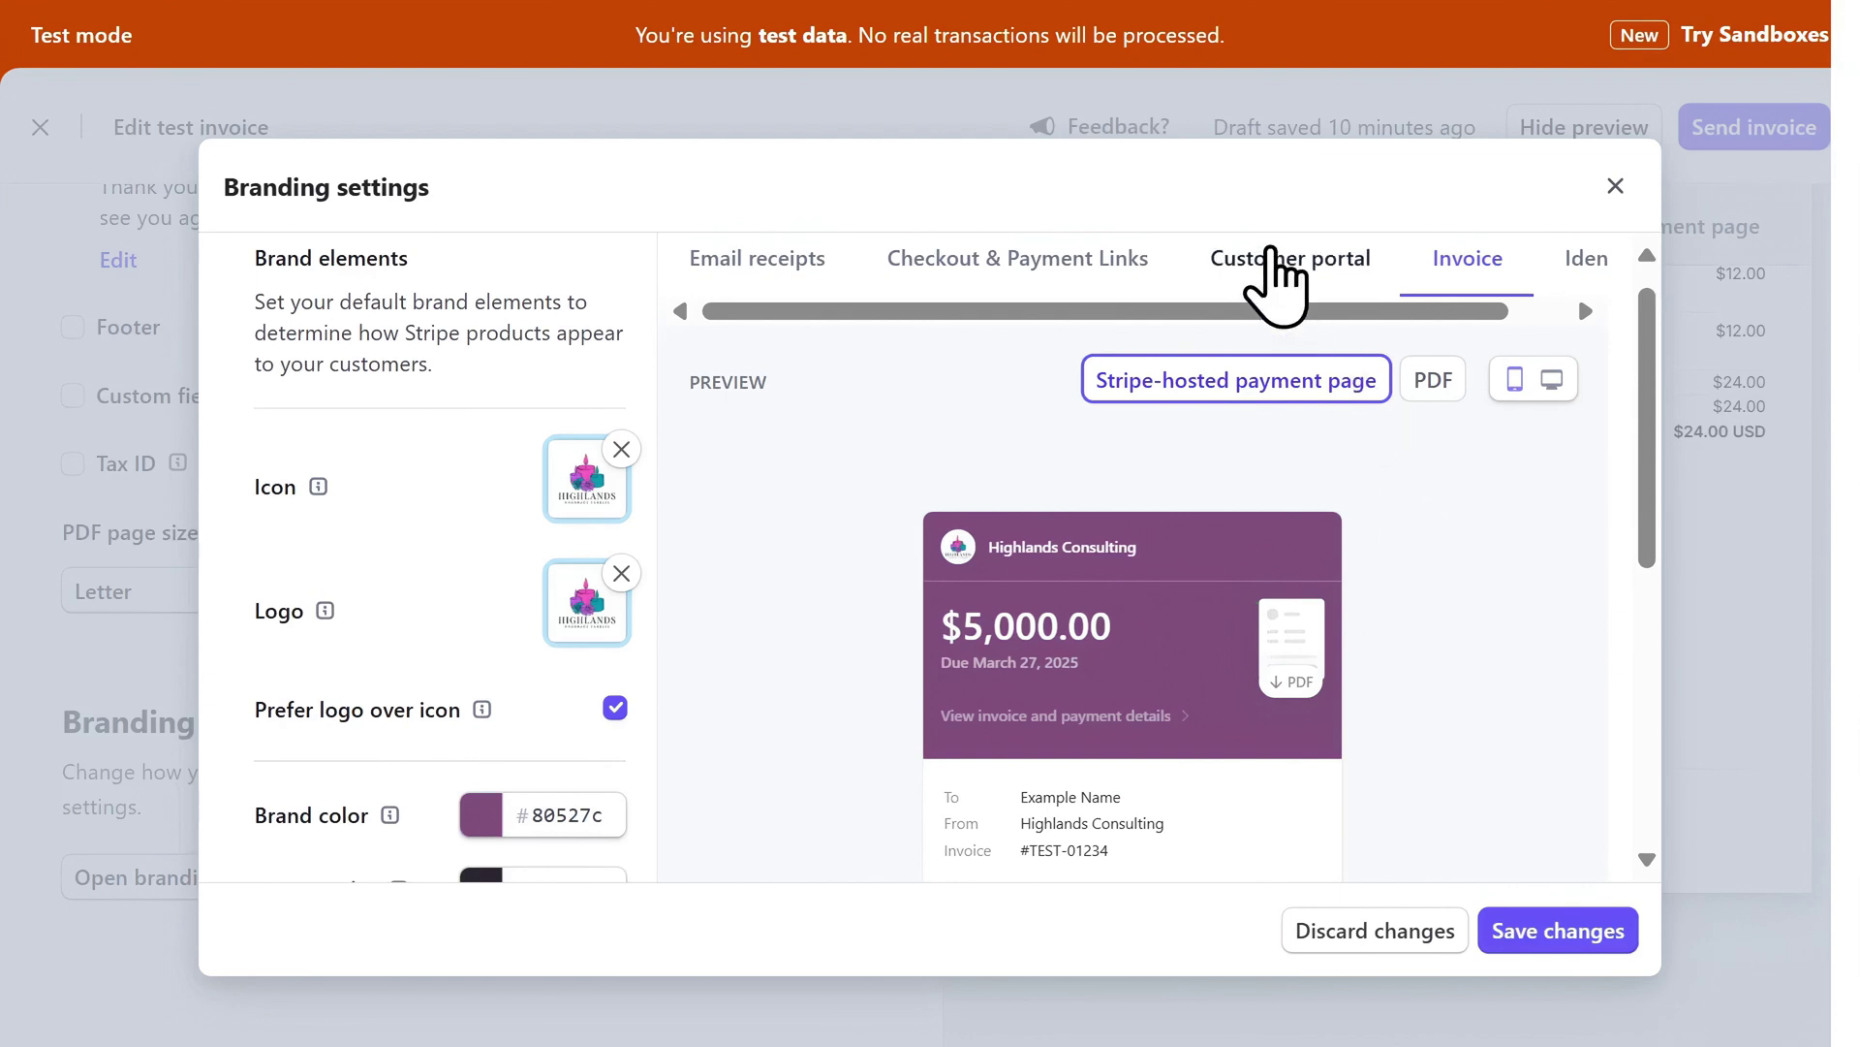
pyautogui.click(1264, 260)
pyautogui.scroll(-2, 1468, 499)
pyautogui.scroll(2, 1468, 499)
pyautogui.click(1101, 258)
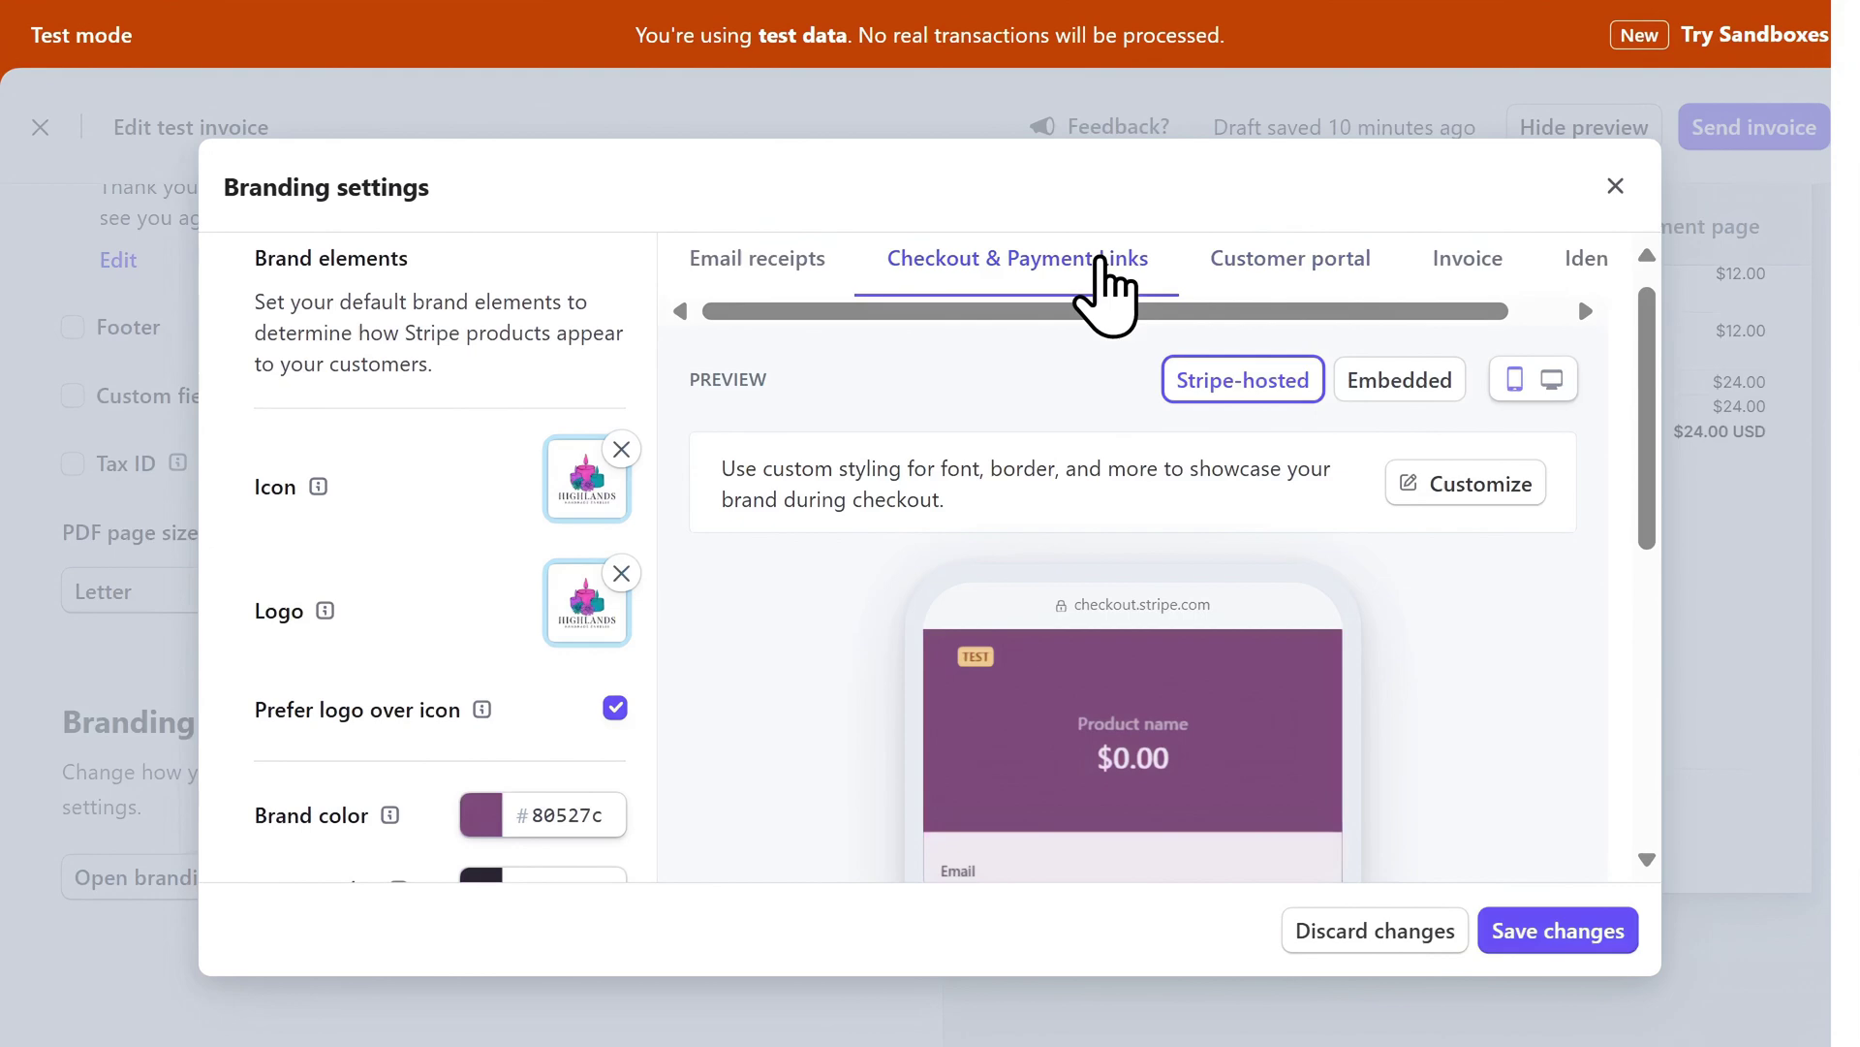
pyautogui.scroll(-2, 1473, 620)
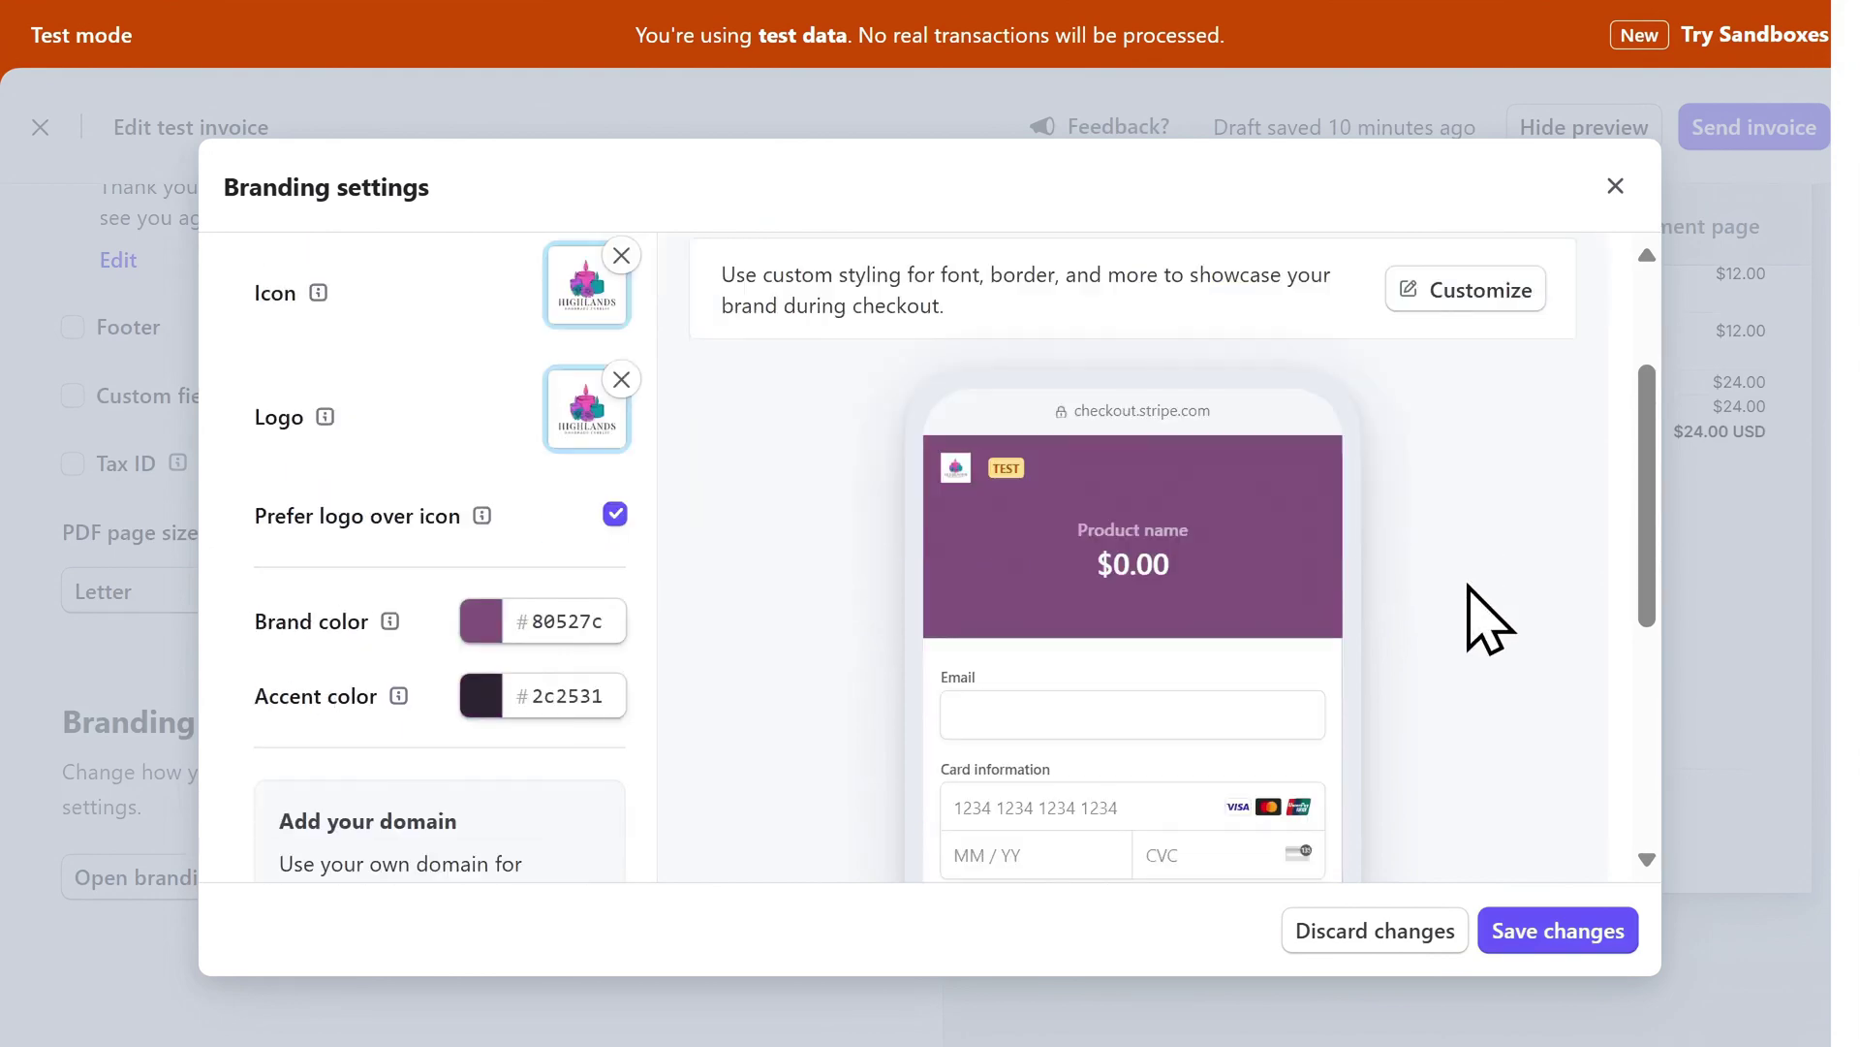
pyautogui.scroll(-2, 1490, 620)
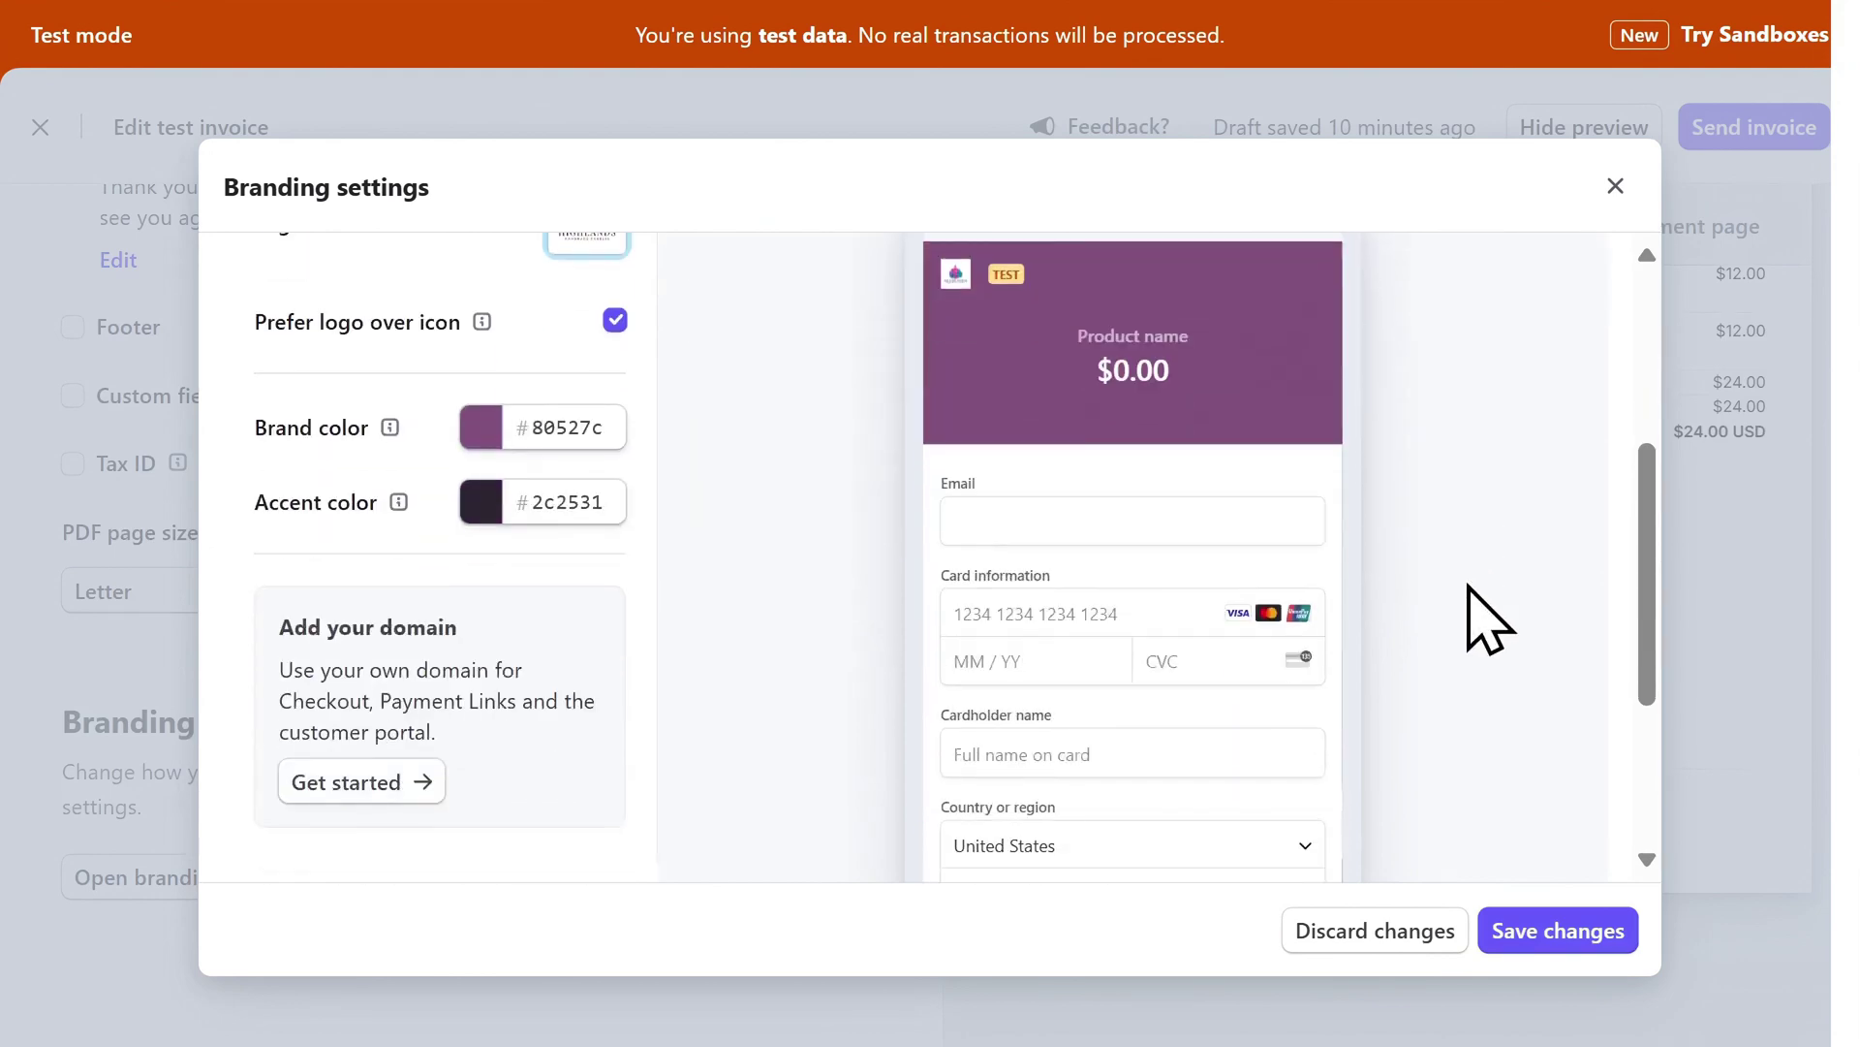
pyautogui.scroll(4, 1489, 621)
pyautogui.click(762, 265)
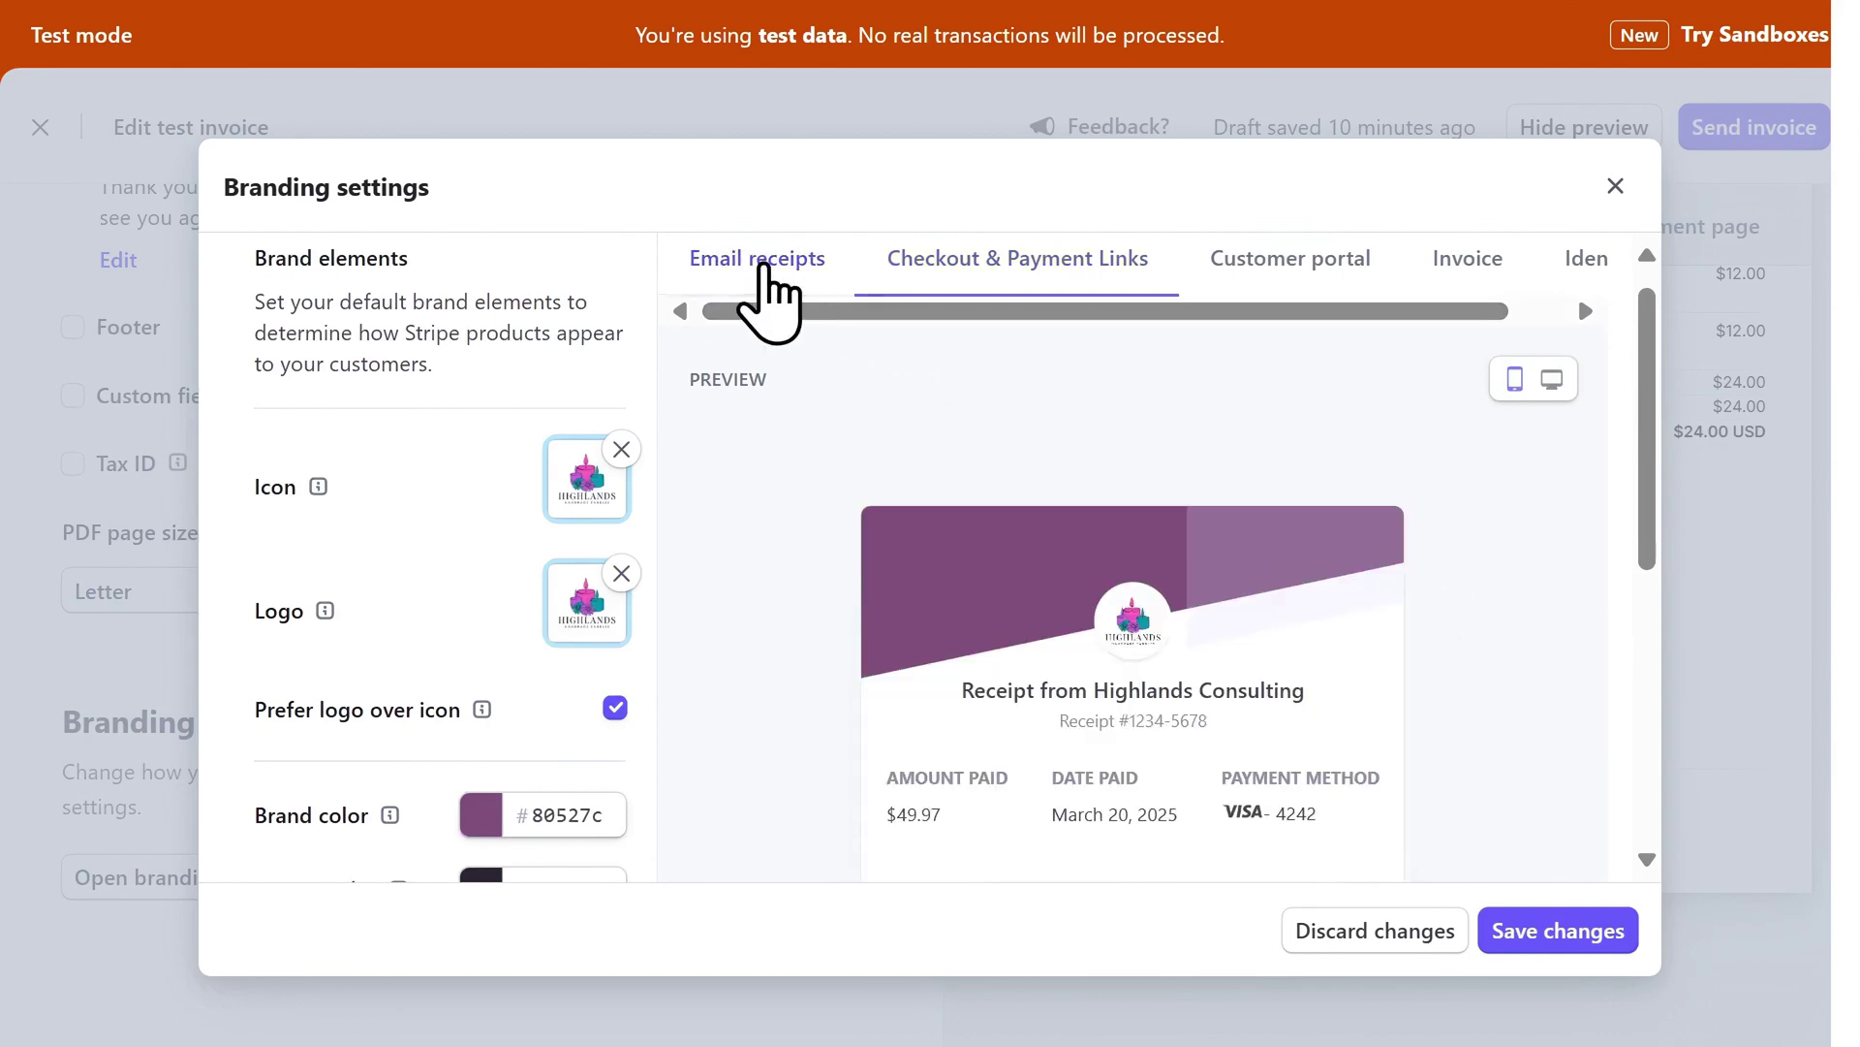
pyautogui.scroll(-1, 1545, 579)
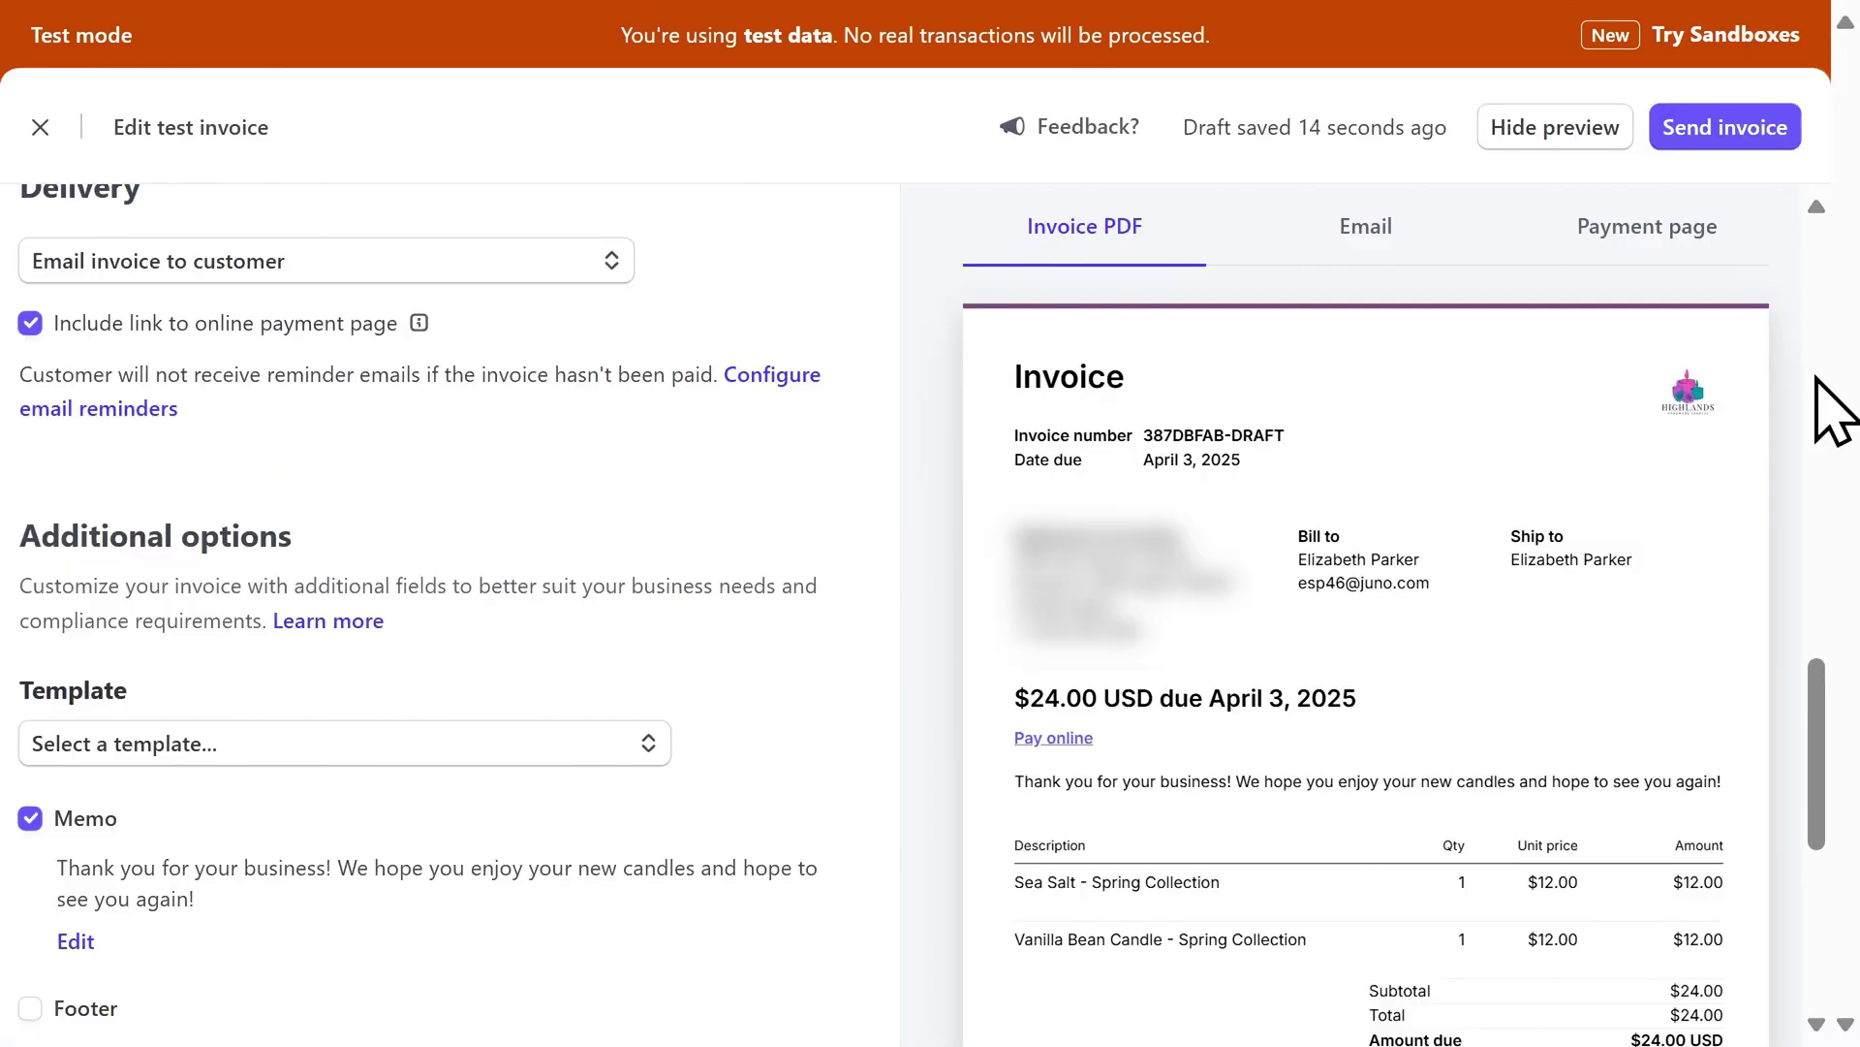
# - Review the full invoice PDF in the send confirmation and send the invoice to the customer
pyautogui.click(1701, 140)
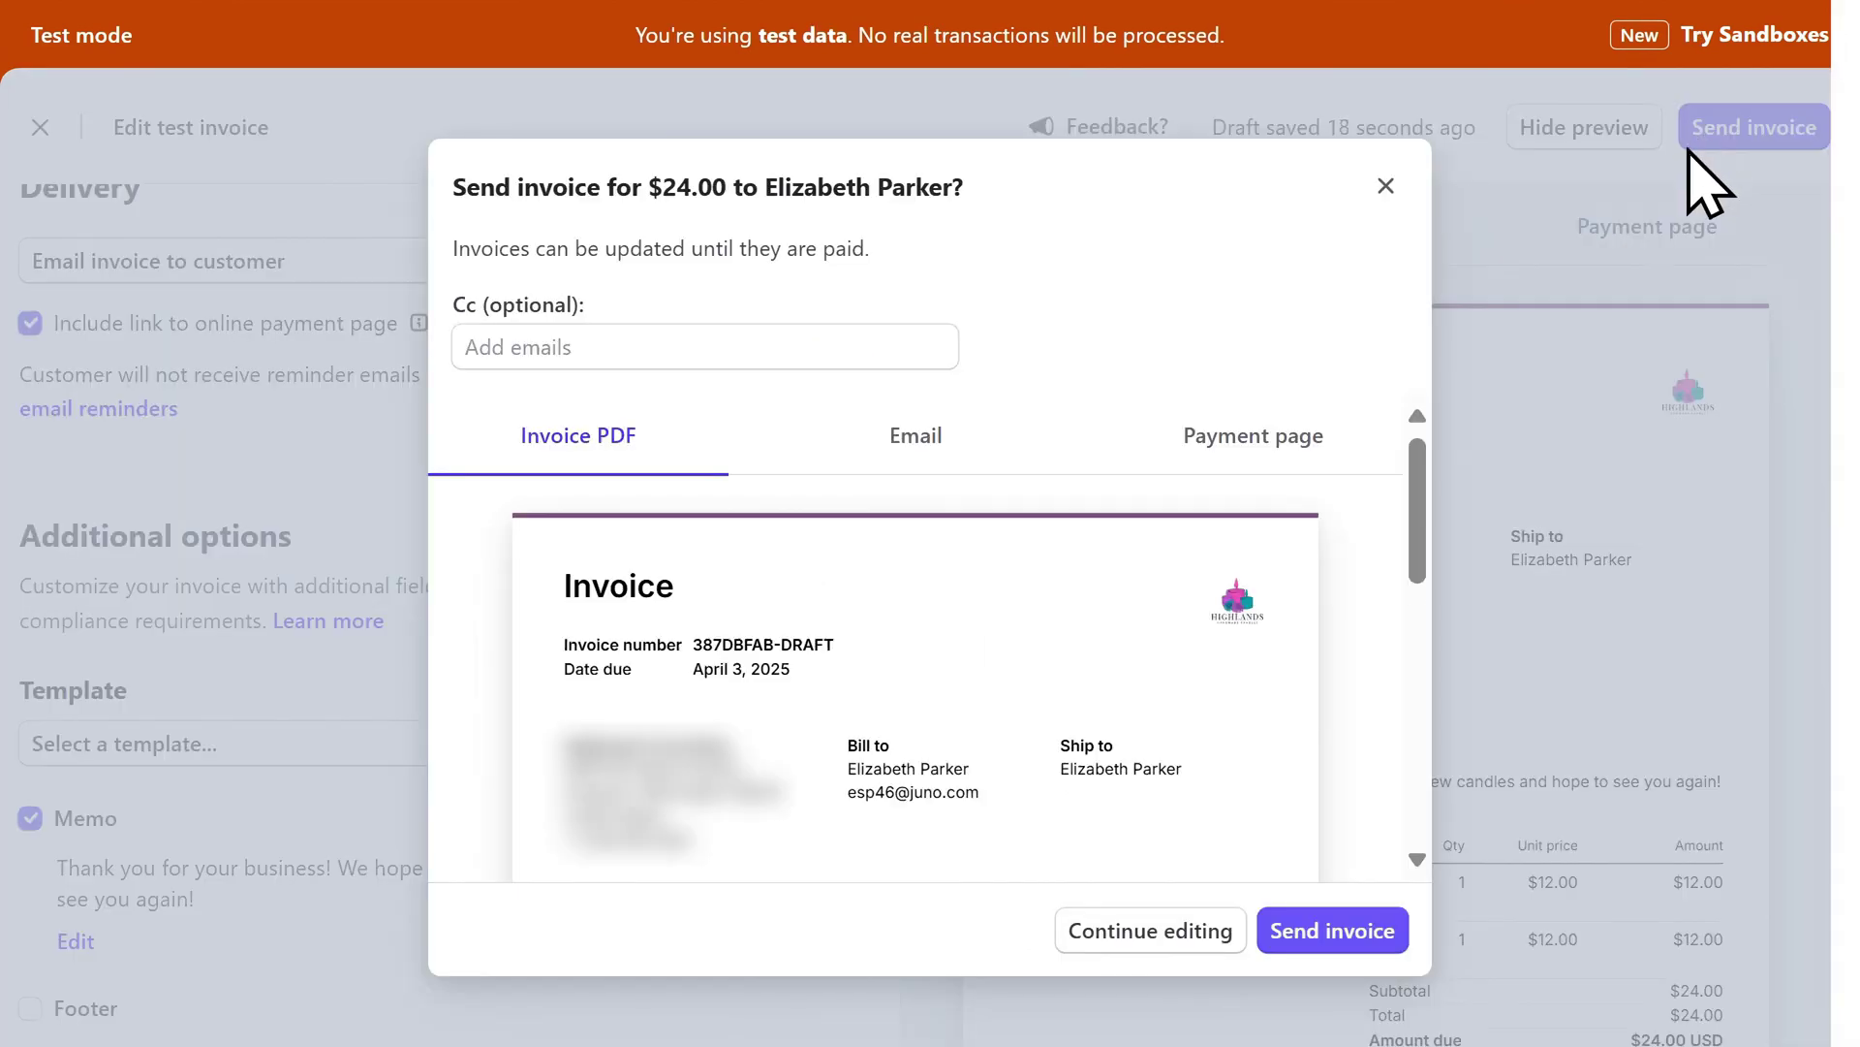
pyautogui.scroll(-2, 1428, 515)
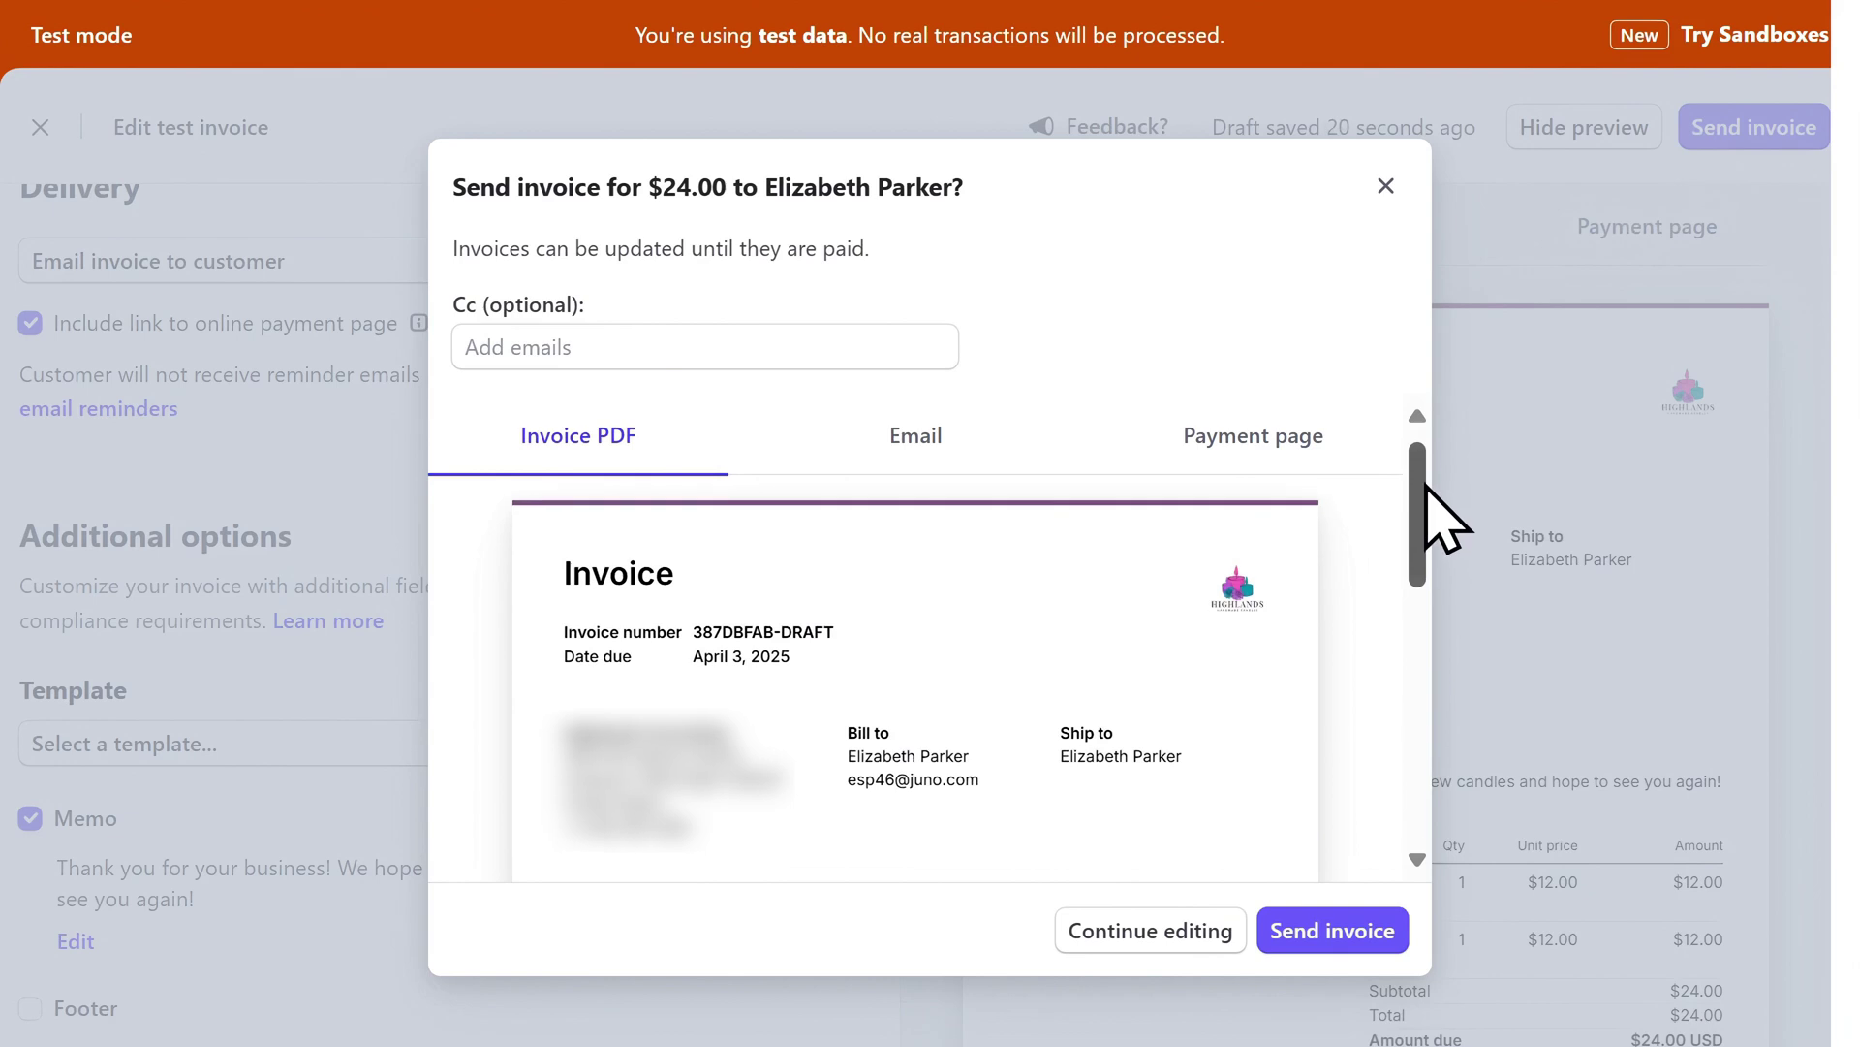
pyautogui.moveTo(1428, 531); pyautogui.dragTo(1447, 761)
pyautogui.click(1320, 940)
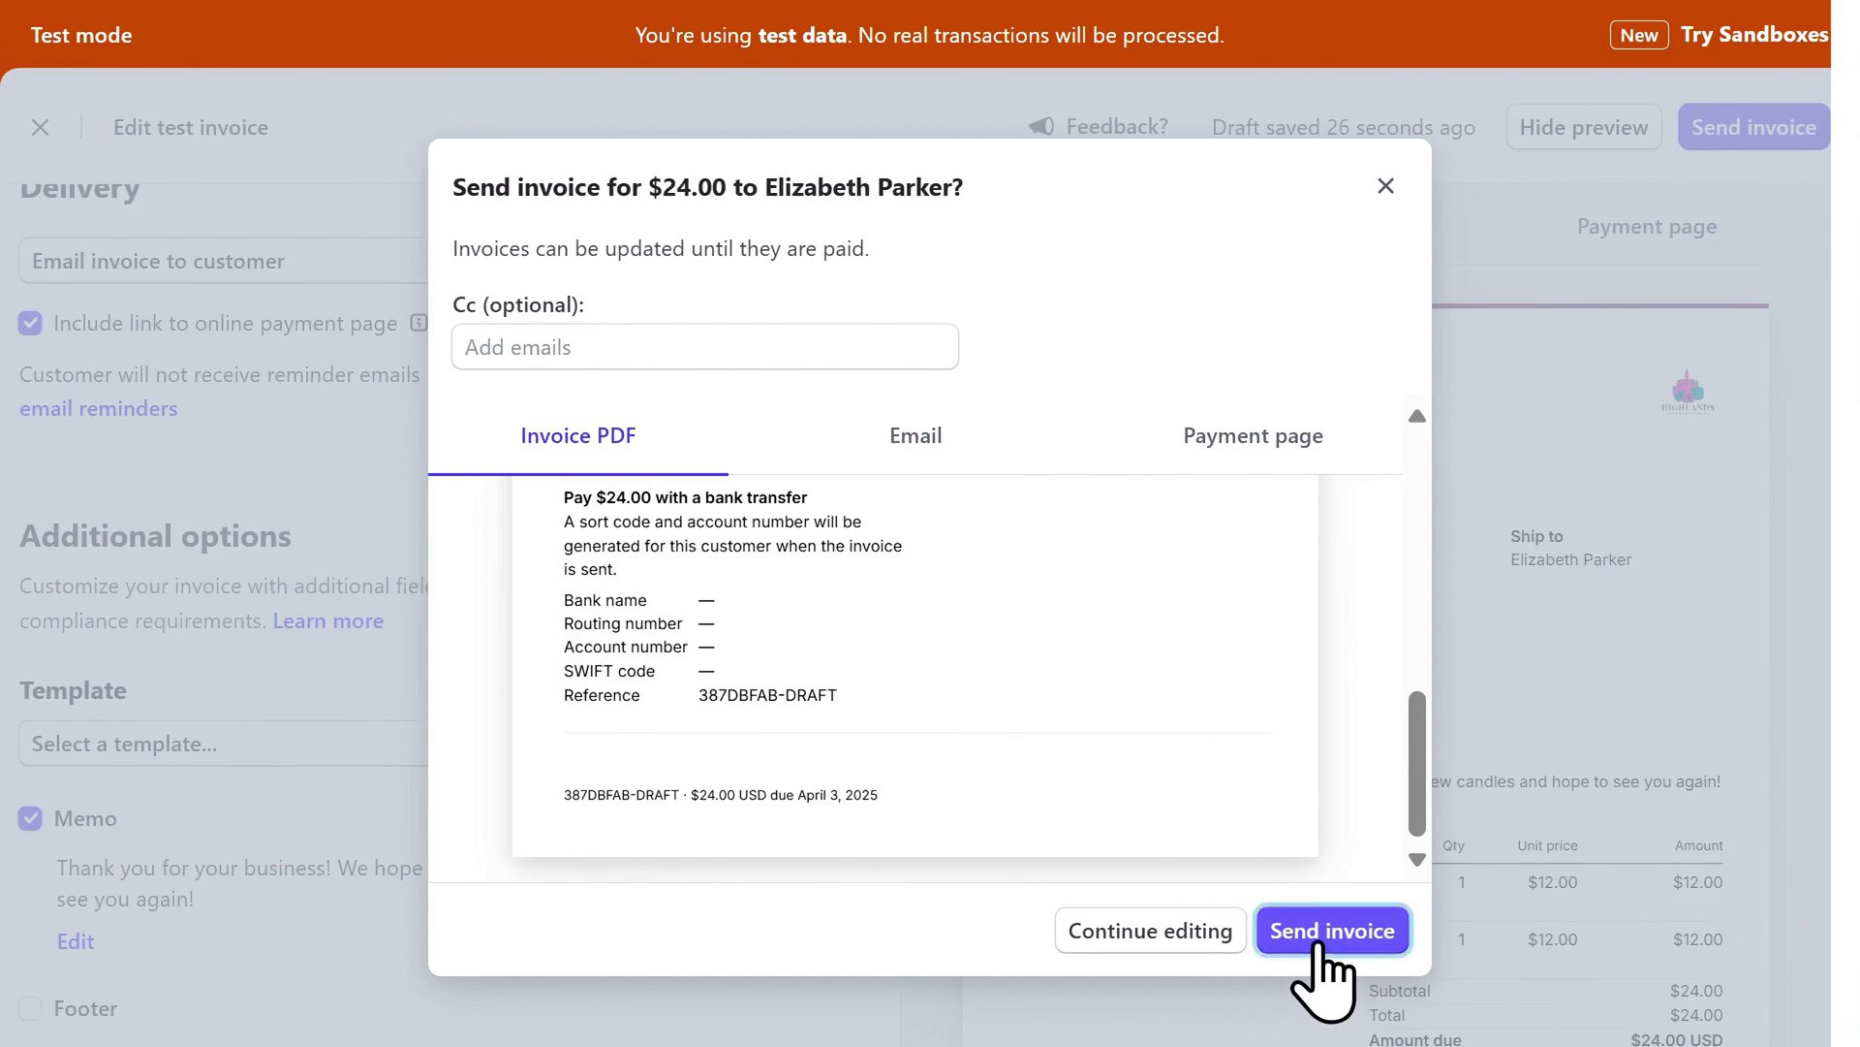